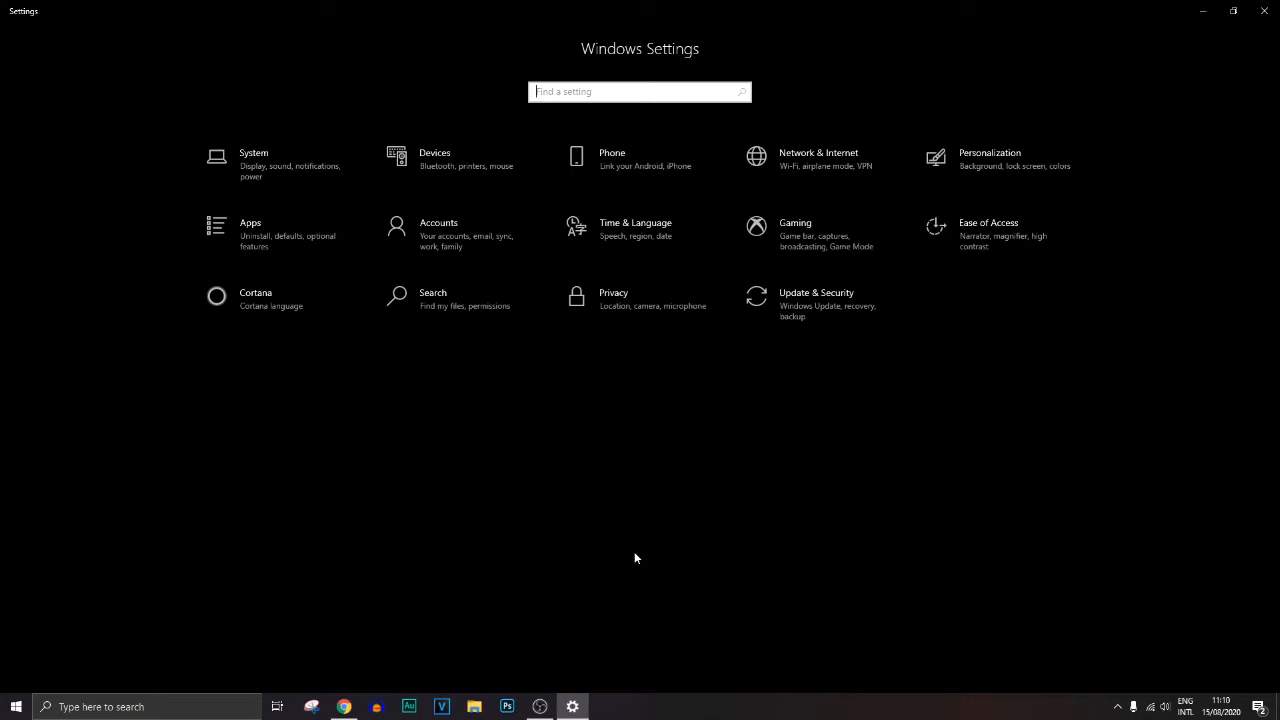
# Step: Show the desktop and check the hidden system tray icons
pyautogui.press('super+d')
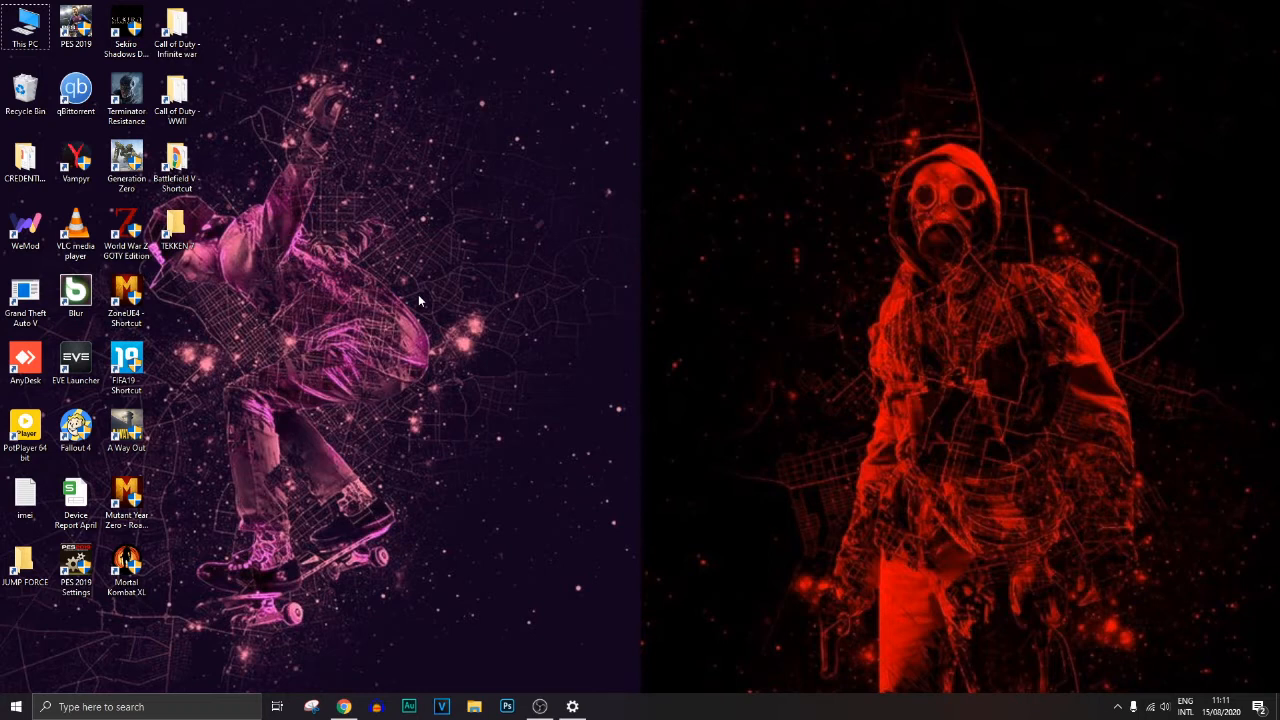
pyautogui.click(1117, 706)
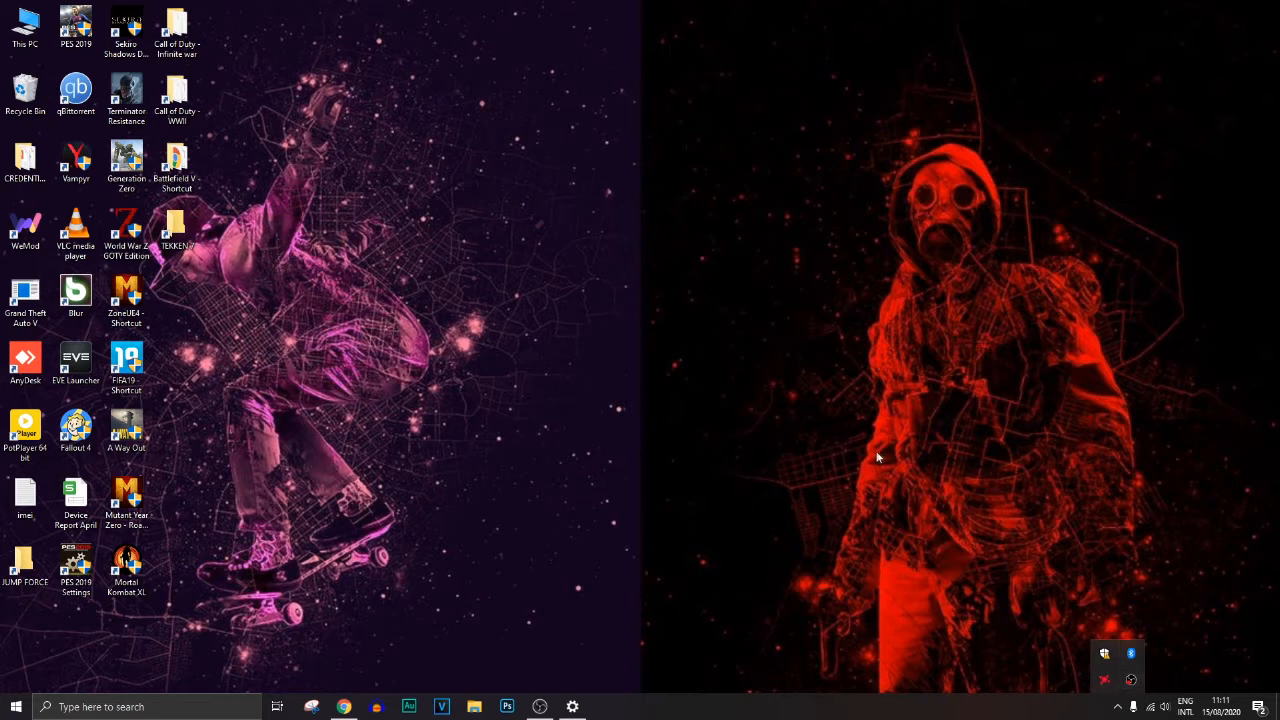
pyautogui.click(732, 428)
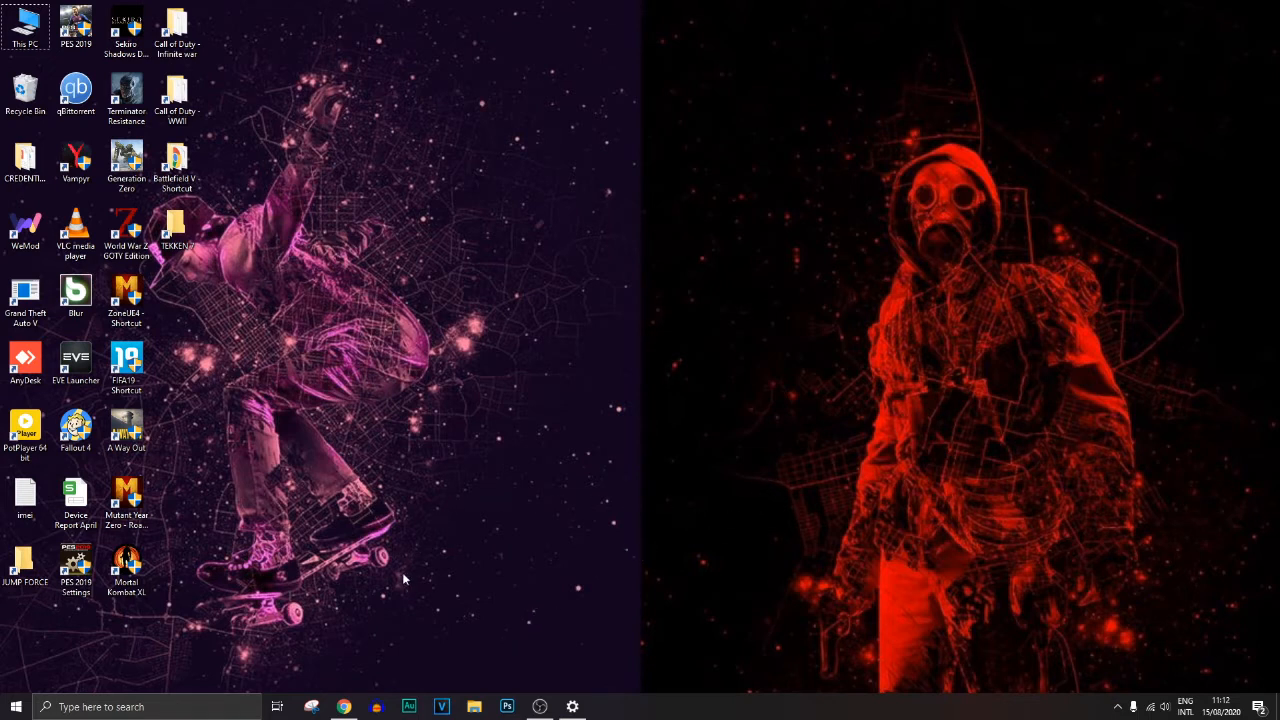
# Step: Open Audacity and place its window near the middle of the desktop
pyautogui.click(376, 708)
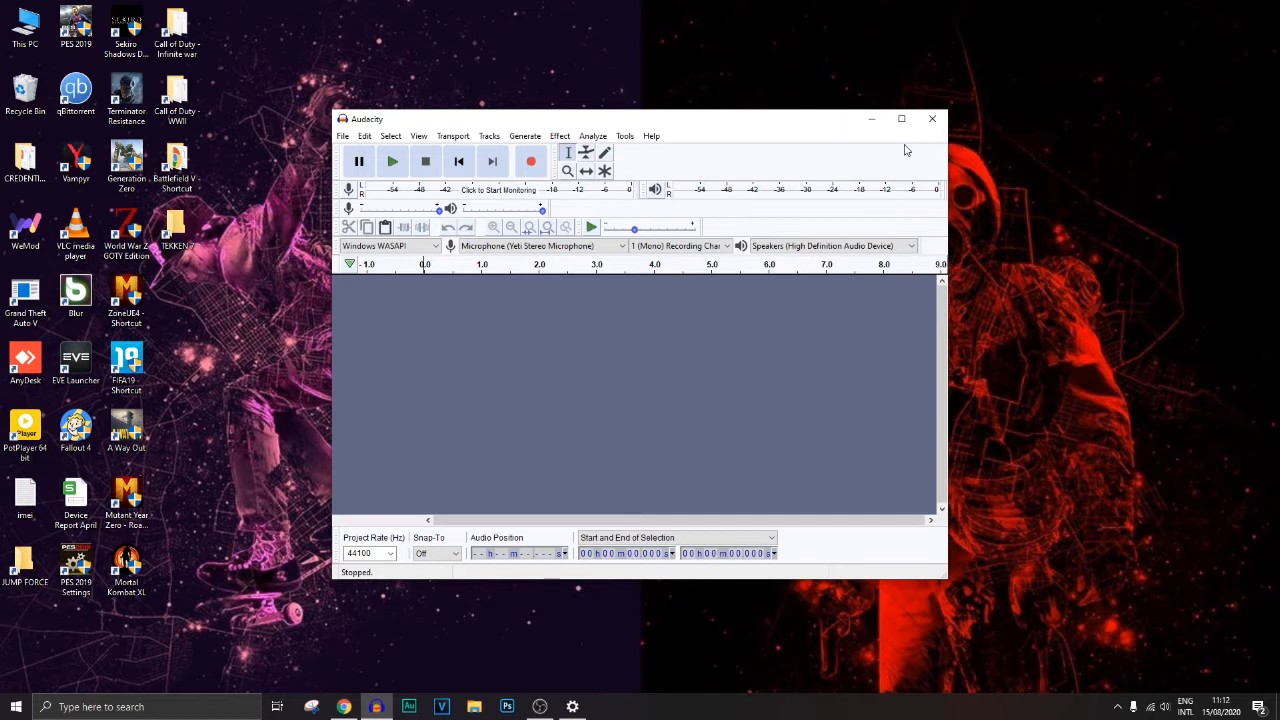
pyautogui.moveTo(695, 127); pyautogui.dragTo(668, 122)
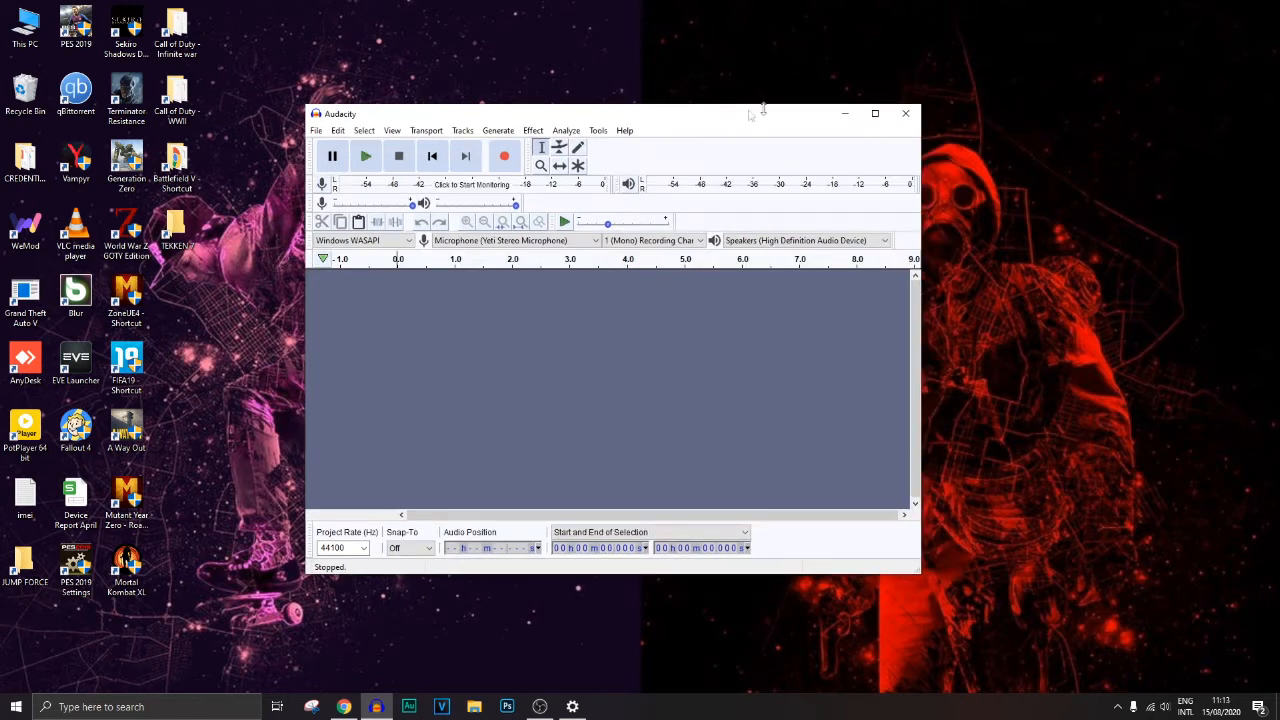
pyautogui.moveTo(681, 117); pyautogui.dragTo(629, 68)
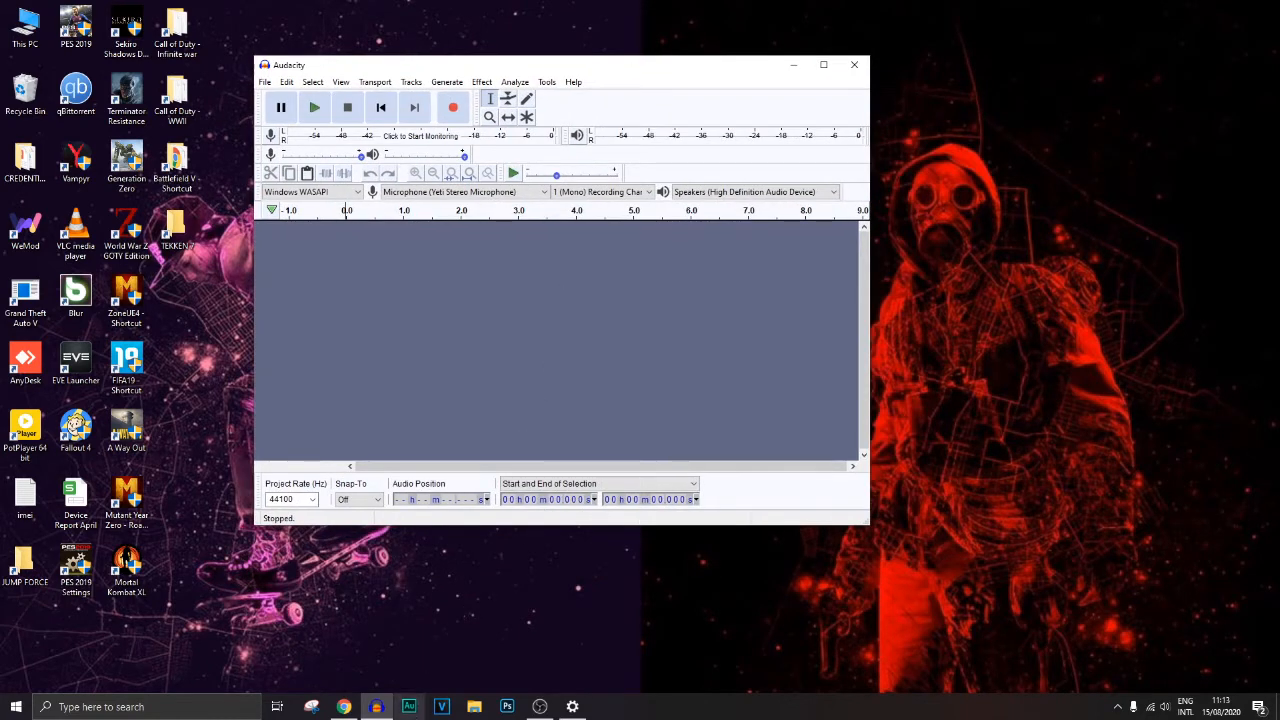
pyautogui.moveTo(544, 67); pyautogui.dragTo(374, 53)
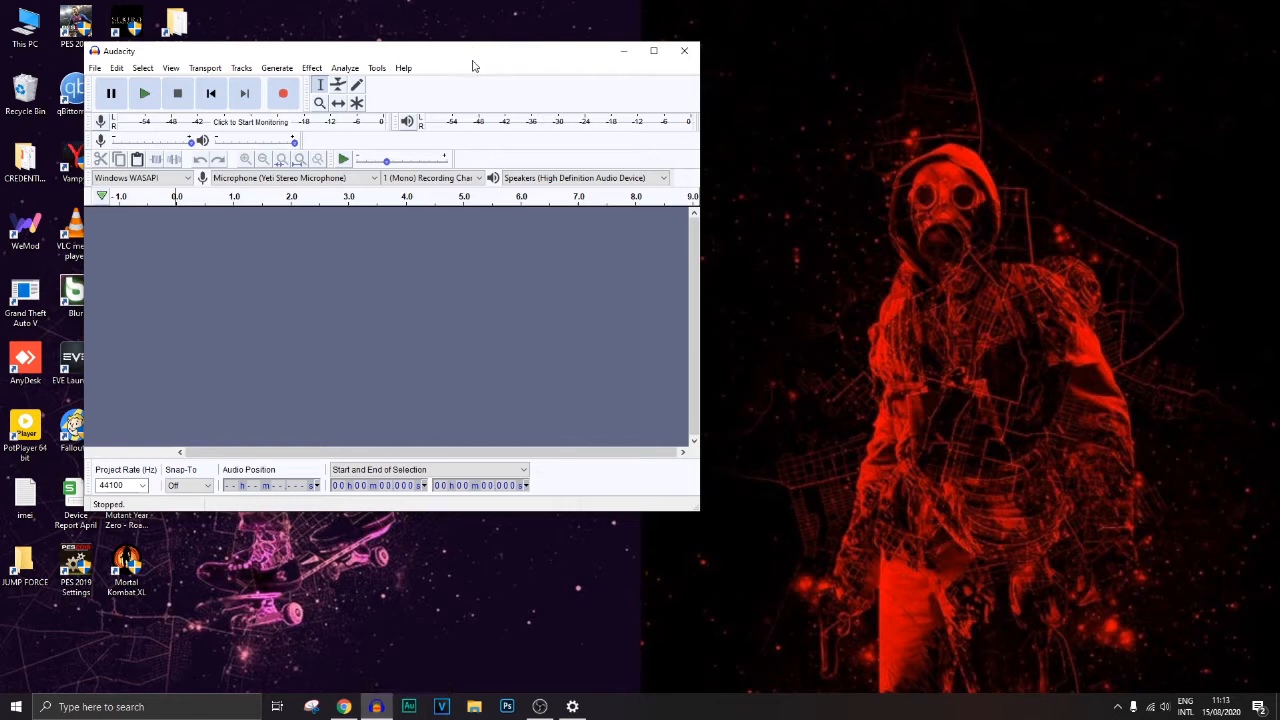
pyautogui.moveTo(451, 59); pyautogui.dragTo(656, 100)
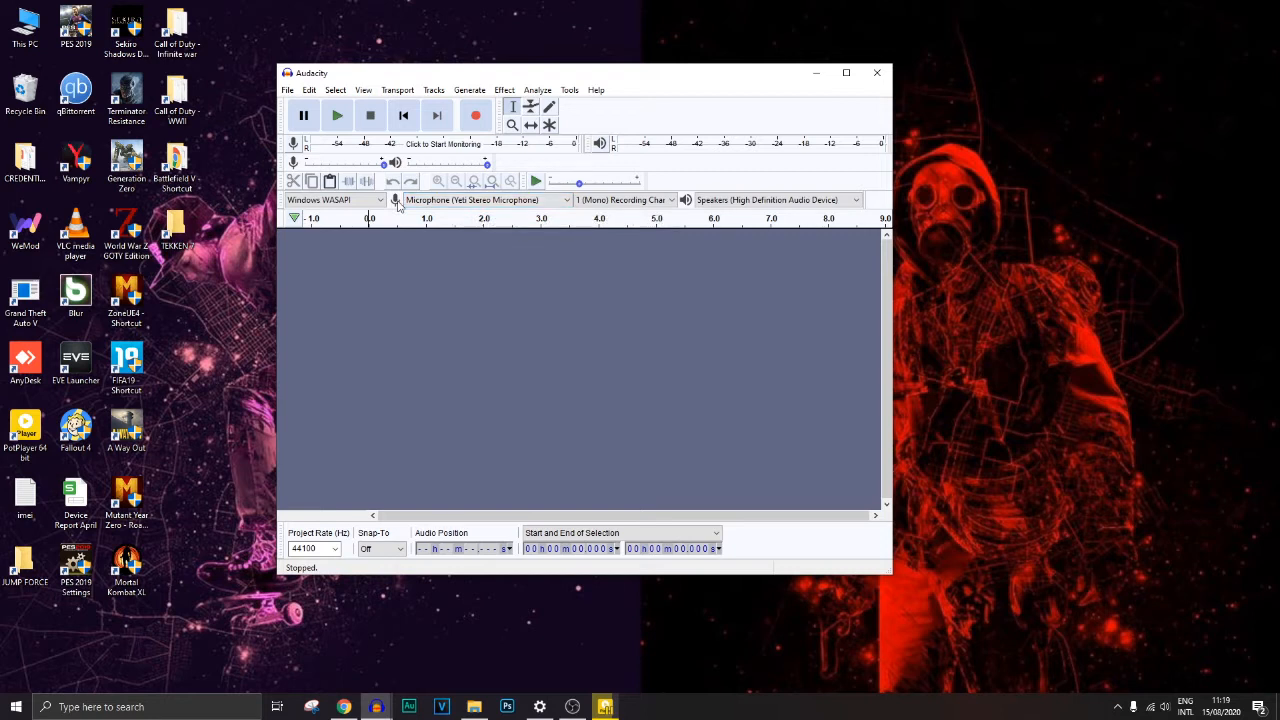
# Step: Set the recording device to Microphone (Yeti Stereo Microphone) and the recording channels to 1 (Mono)
pyautogui.click(457, 200)
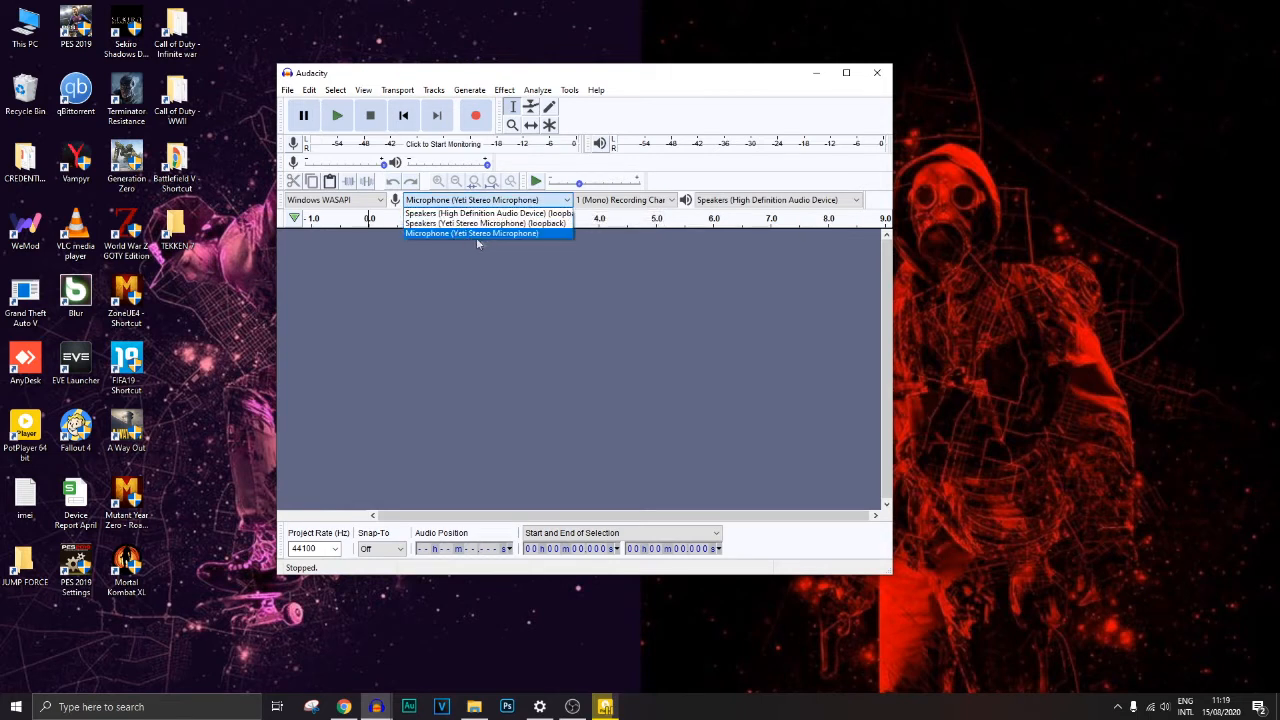
pyautogui.click(443, 234)
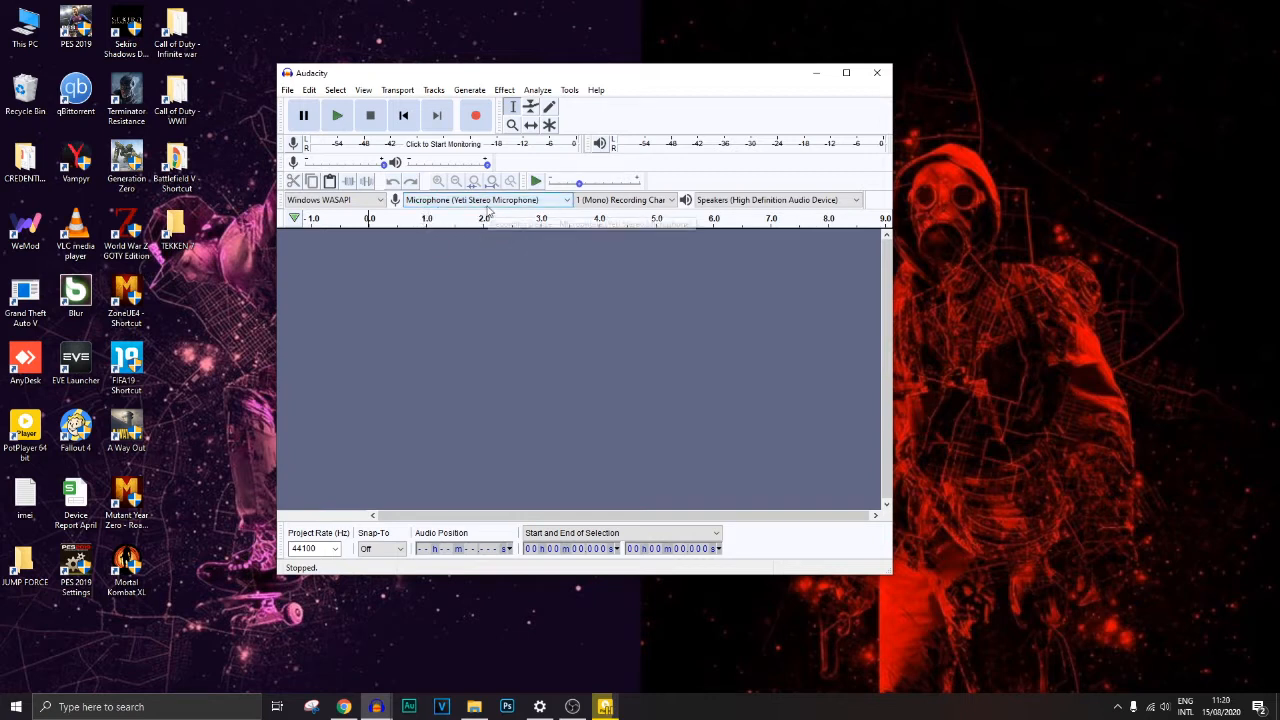
pyautogui.click(645, 201)
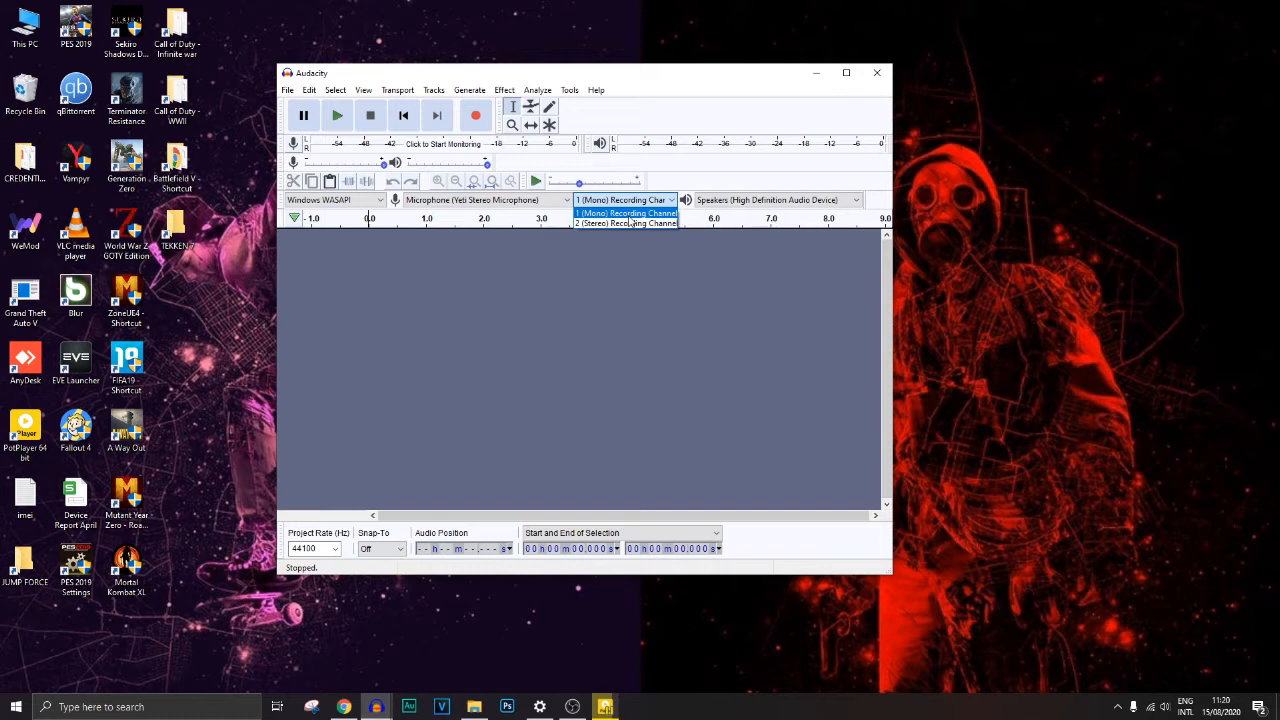
pyautogui.click(630, 215)
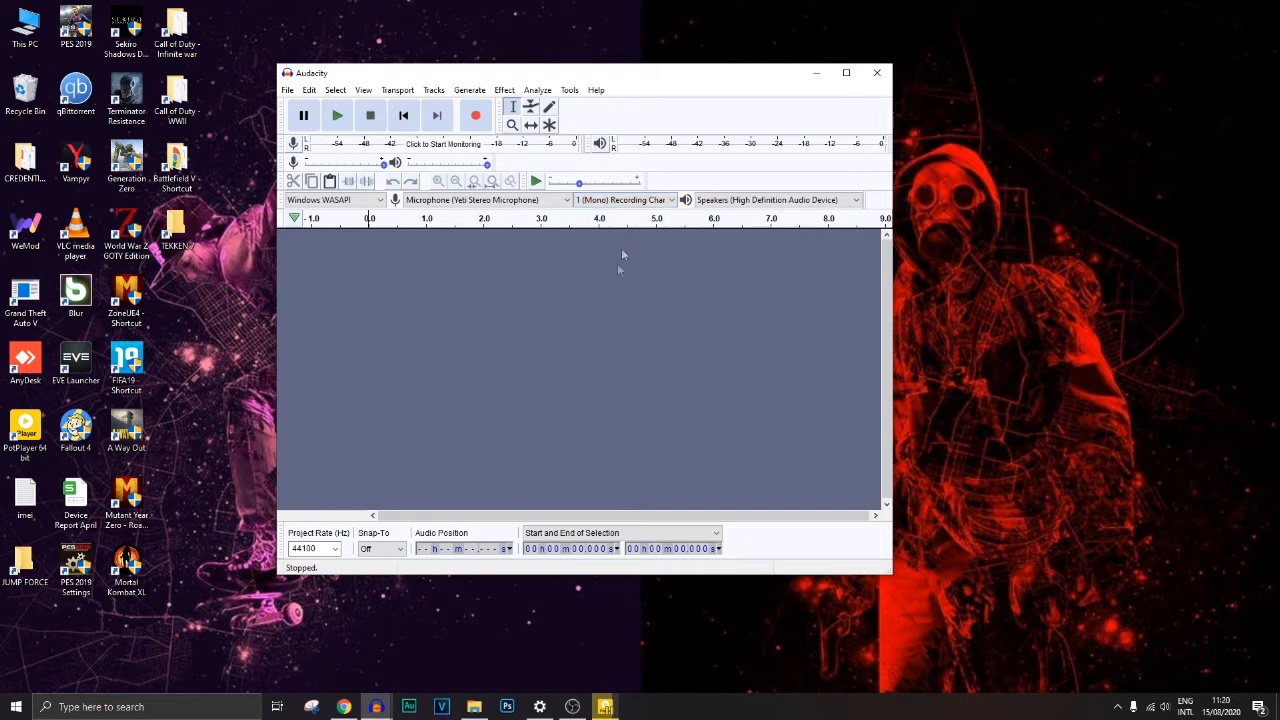
# Step: Record a voice clip about 8 seconds long and play it back from about 0.9 seconds
pyautogui.press('r')
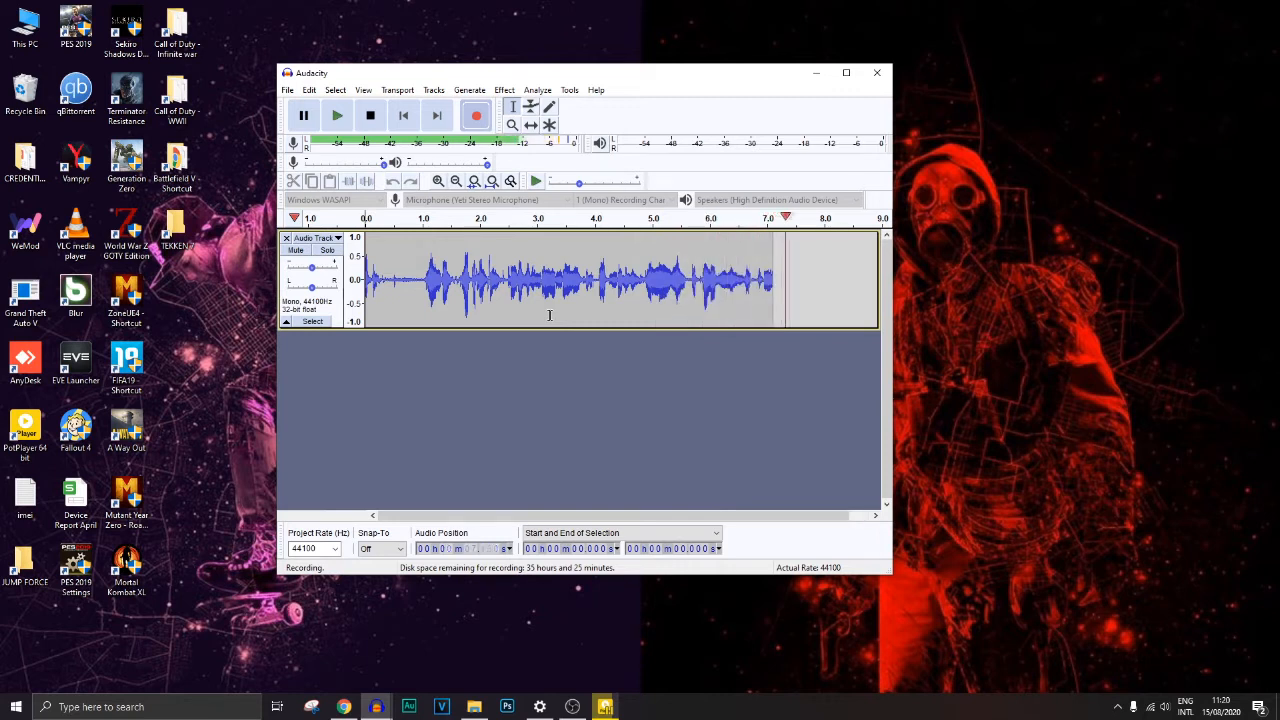
pyautogui.press('space')
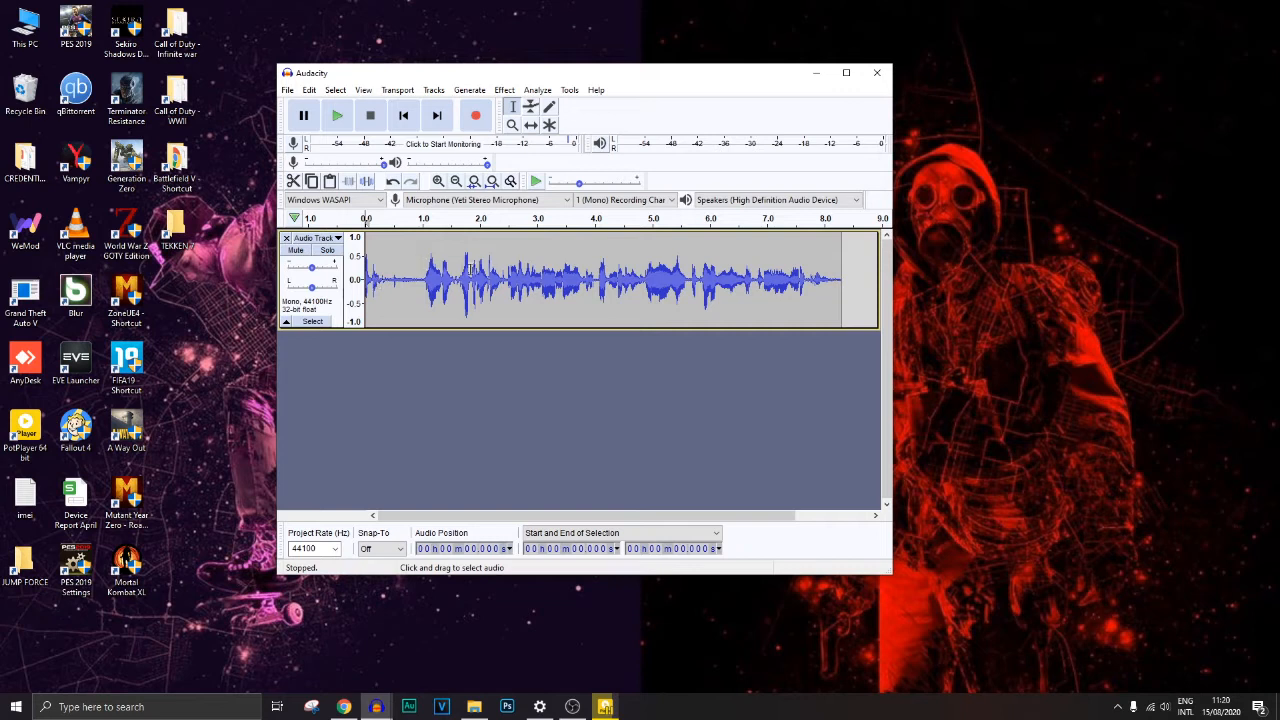
pyautogui.click(421, 300)
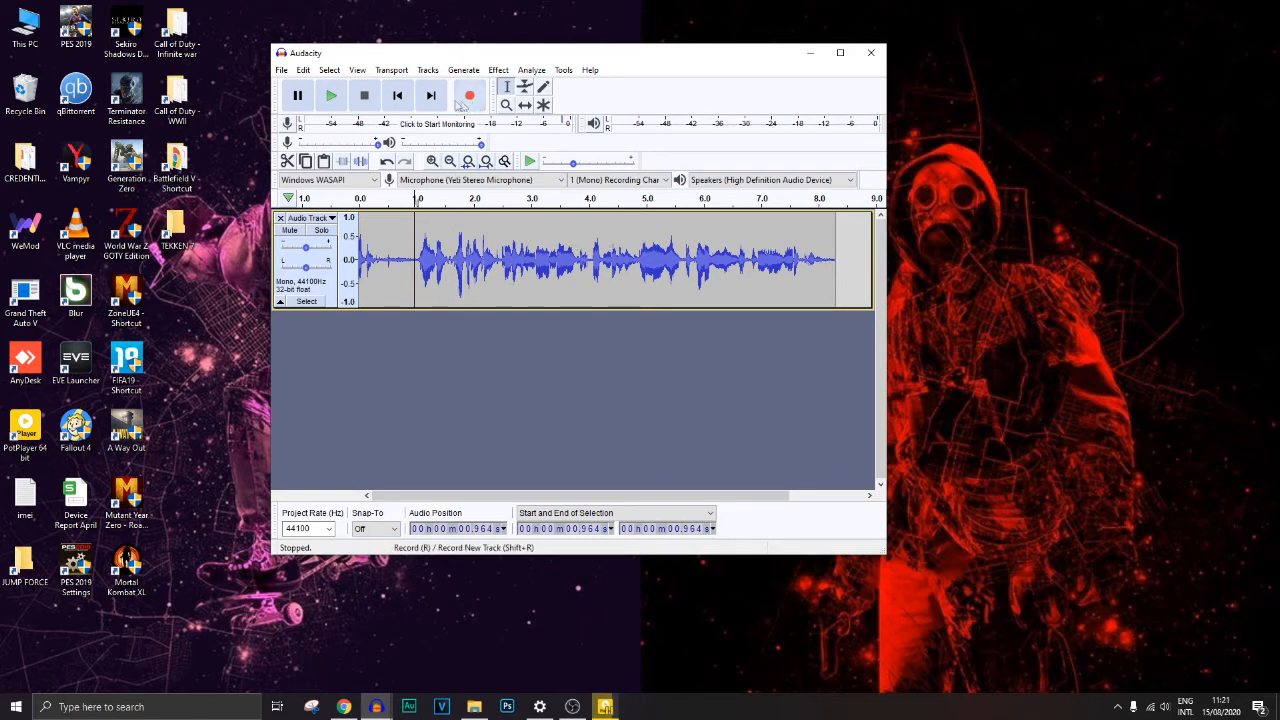
pyautogui.click(408, 259)
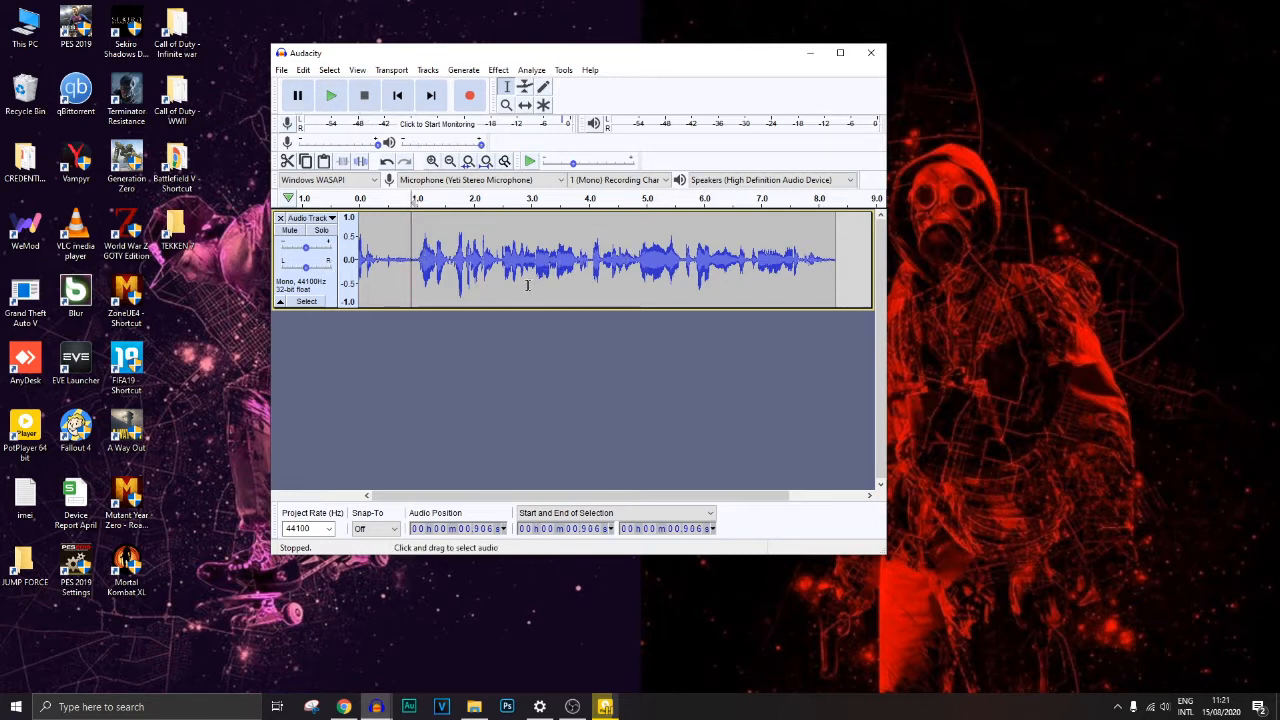
pyautogui.press('space')
pyautogui.press('space')
# Step: Export the recording to the Desktop as a WAV file named "take 3", leaving the metadata tags empty
pyautogui.click(282, 70)
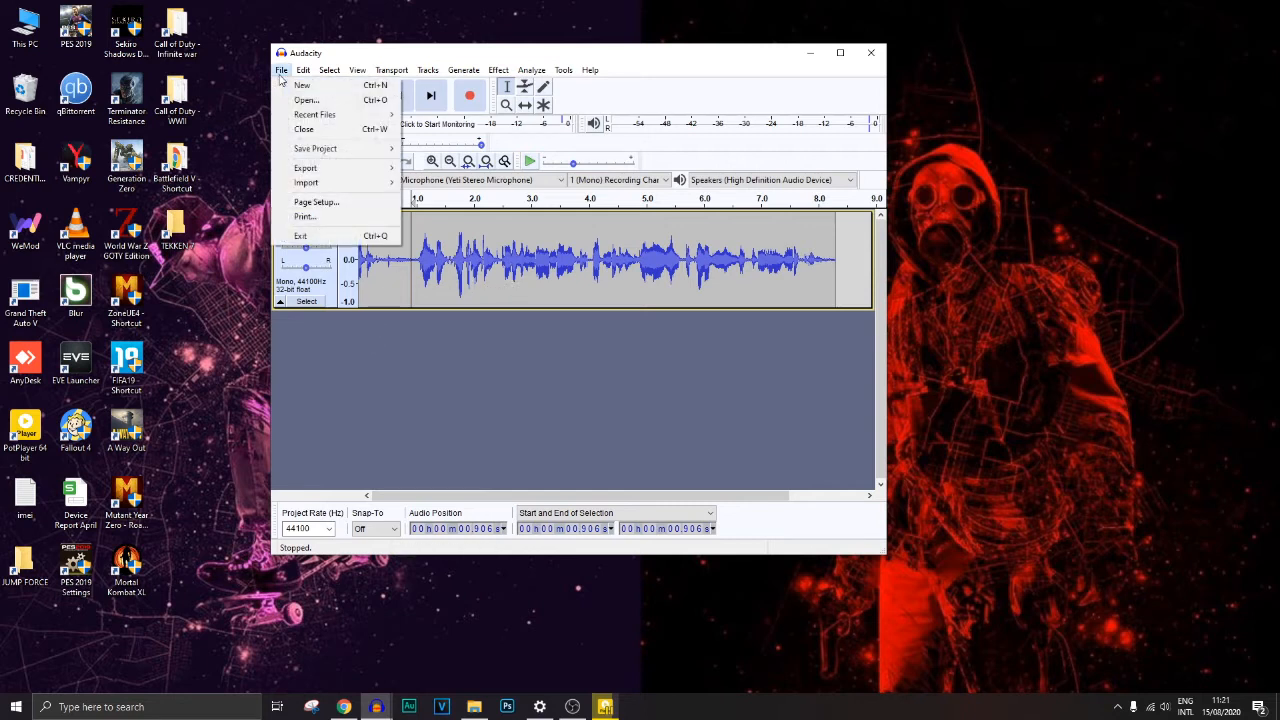
pyautogui.moveTo(345, 168)
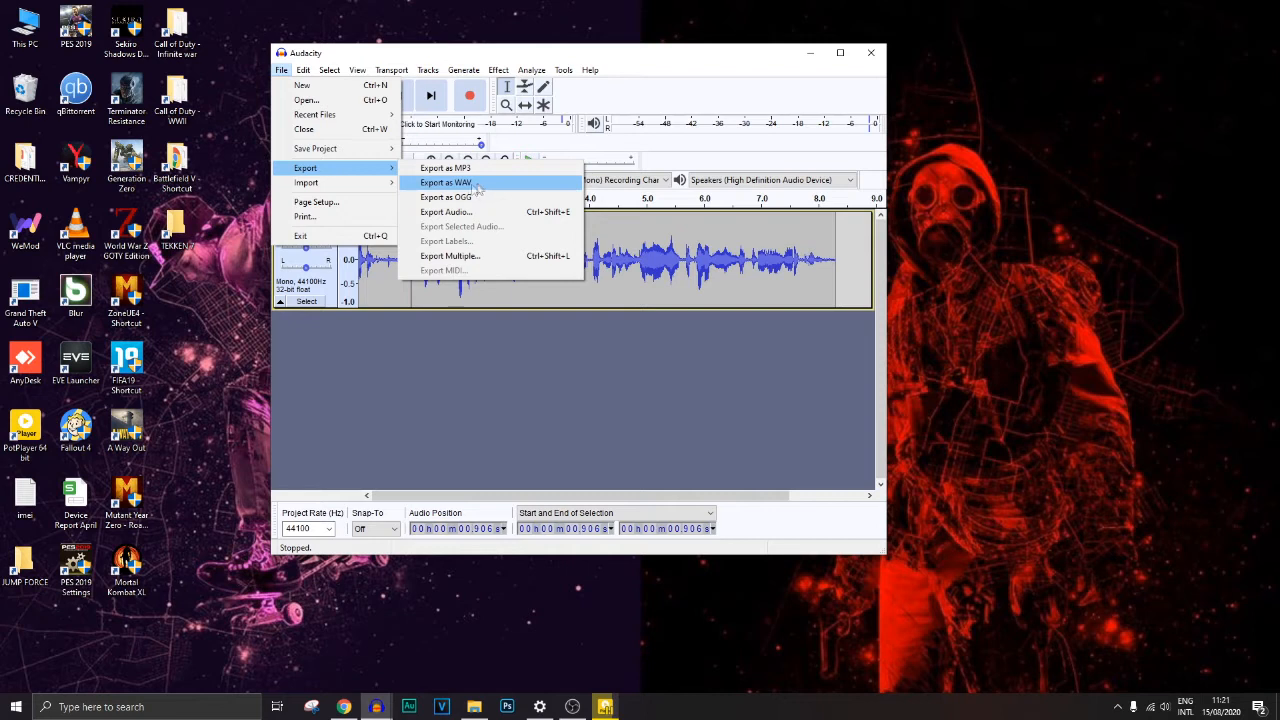
pyautogui.click(464, 186)
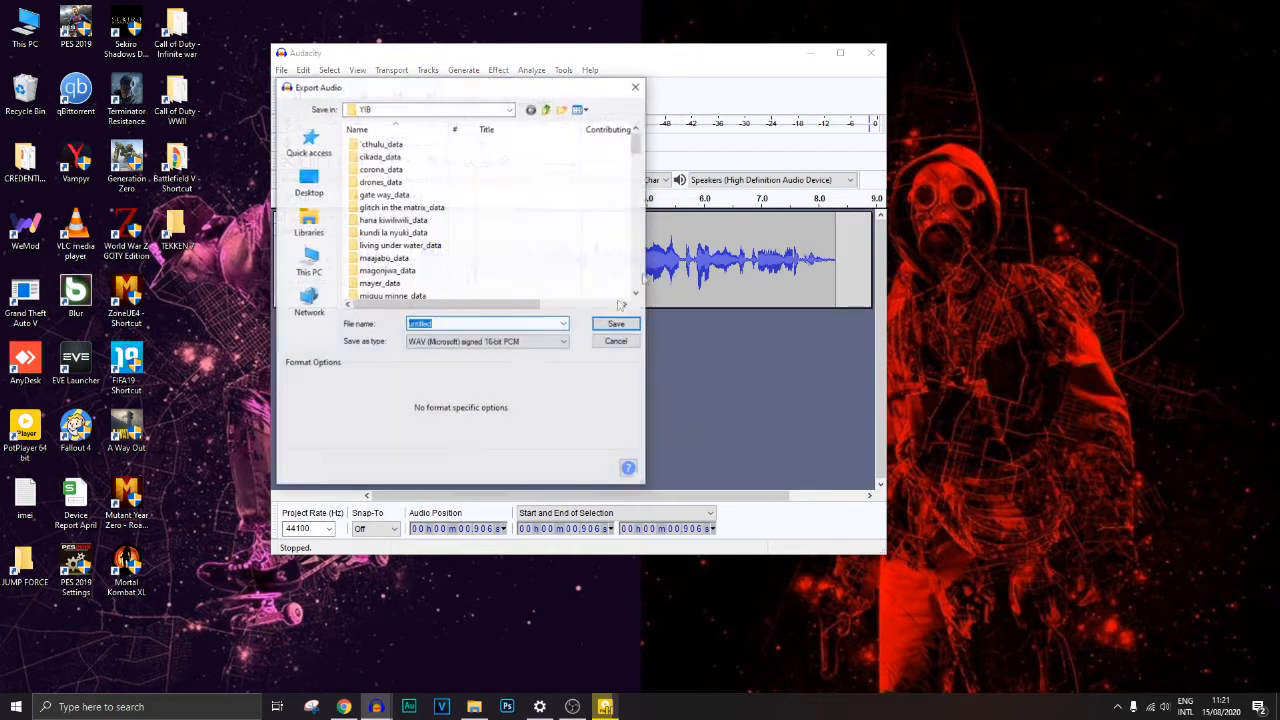
pyautogui.click(309, 180)
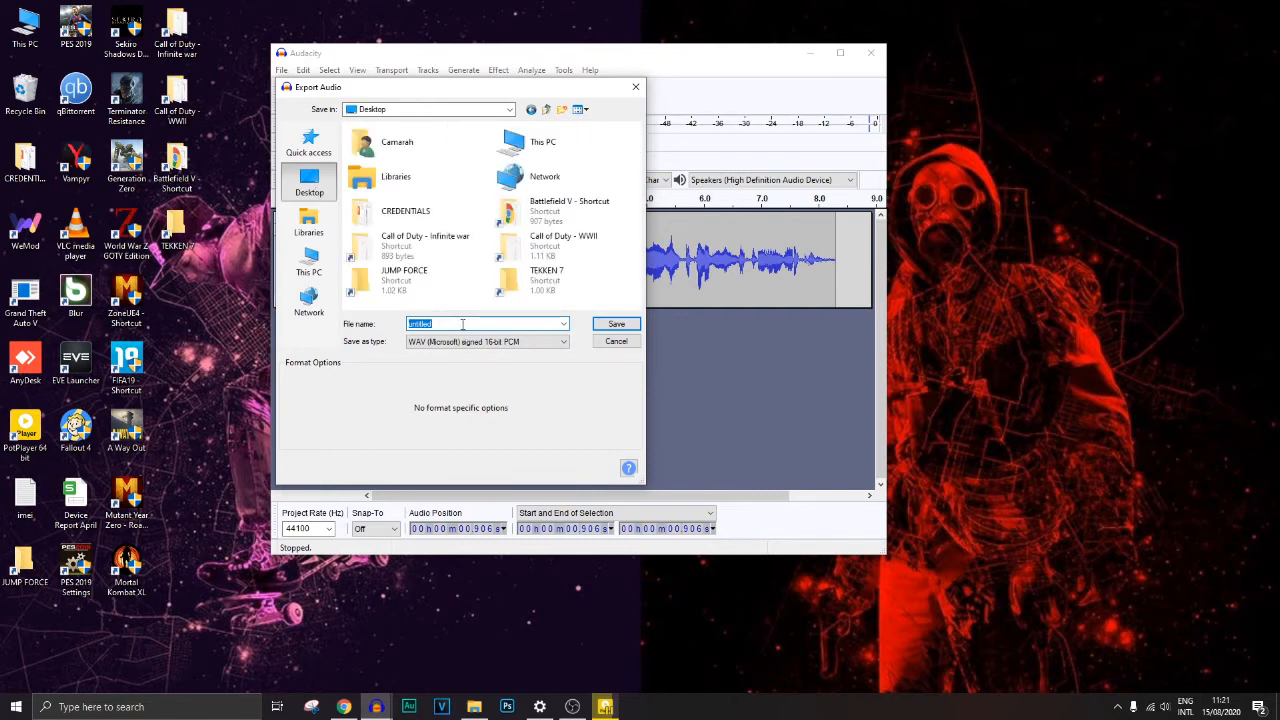
pyautogui.write('take 3')
pyautogui.click(616, 324)
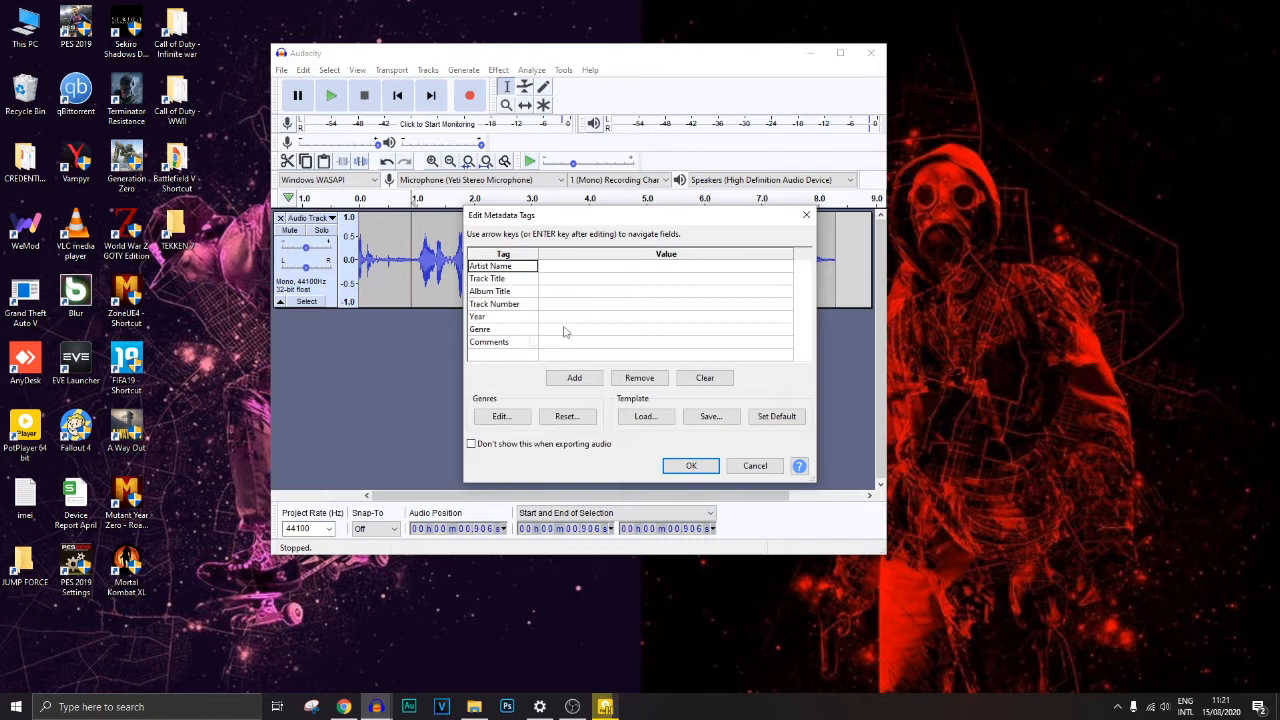
pyautogui.click(700, 466)
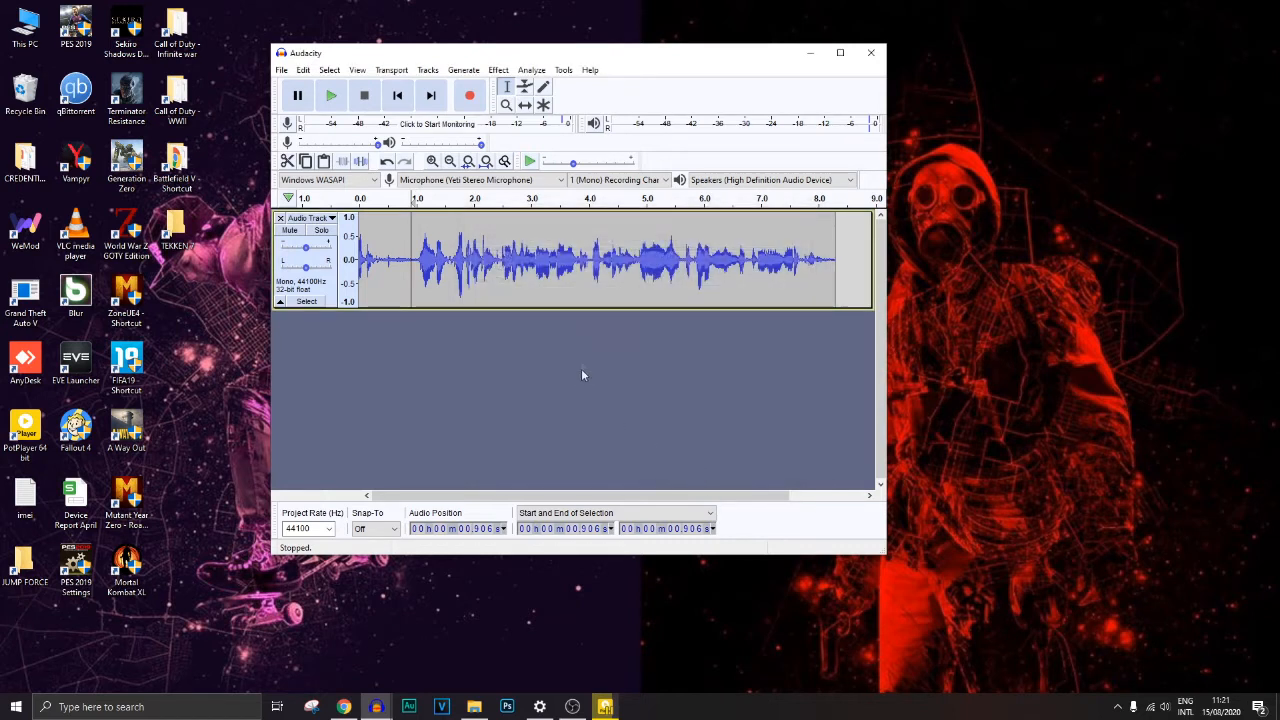
# Step: Place the take 3 file below the TEKKEN folder on the desktop and minimize Audacity
pyautogui.moveTo(25, 630); pyautogui.dragTo(176, 292)
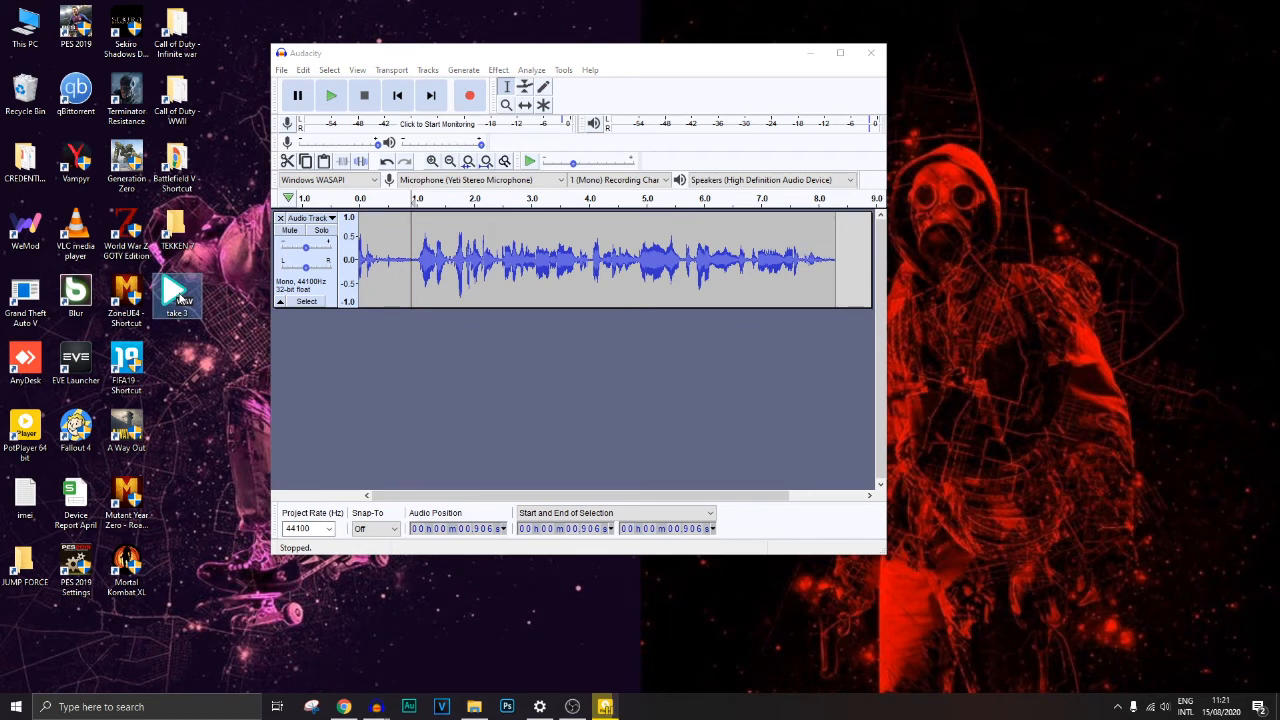
pyautogui.click(815, 57)
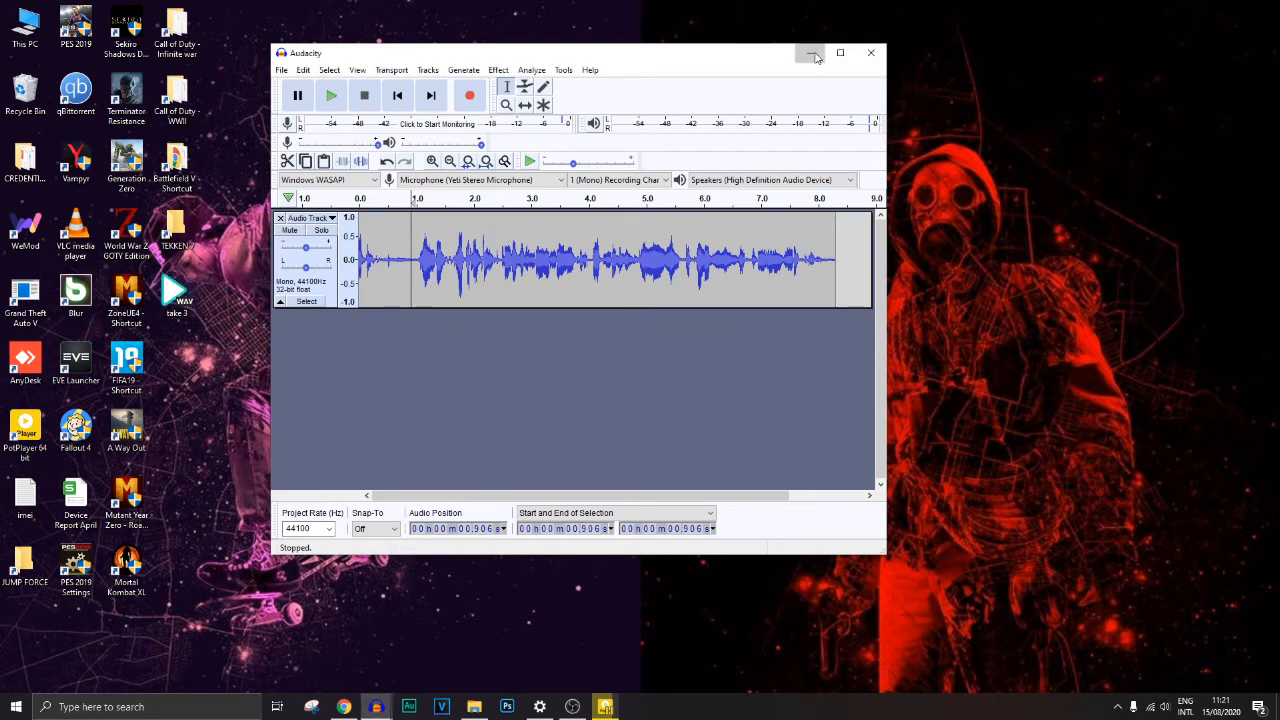
pyautogui.click(813, 55)
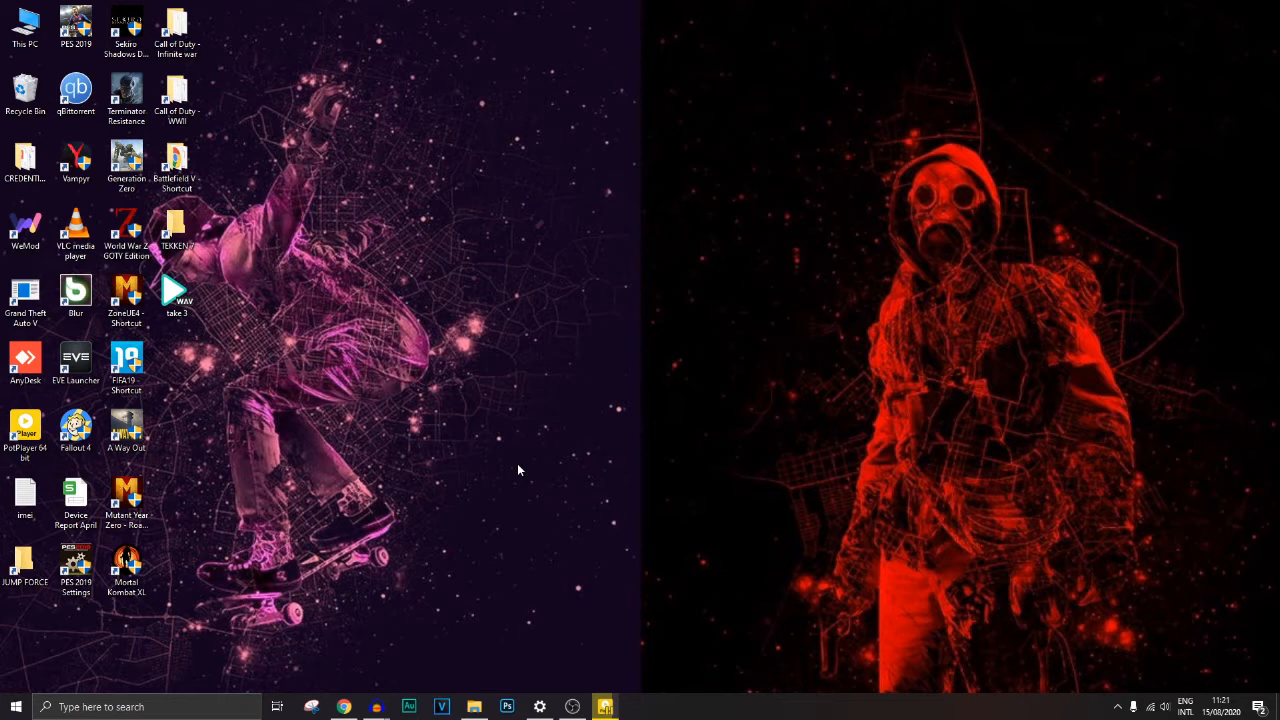
# Step: Open VEGAS Pro, decline restoring the autosaved project and dismiss the VEGAS News window
pyautogui.click(442, 707)
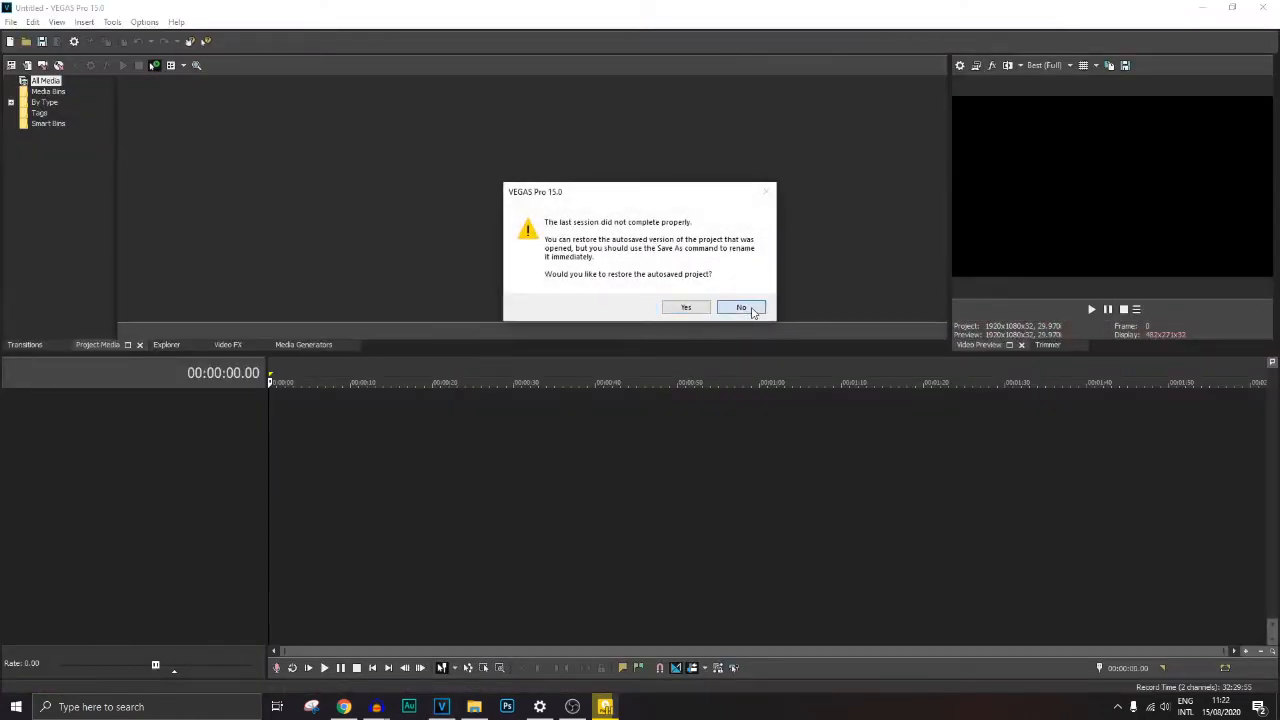
pyautogui.click(741, 308)
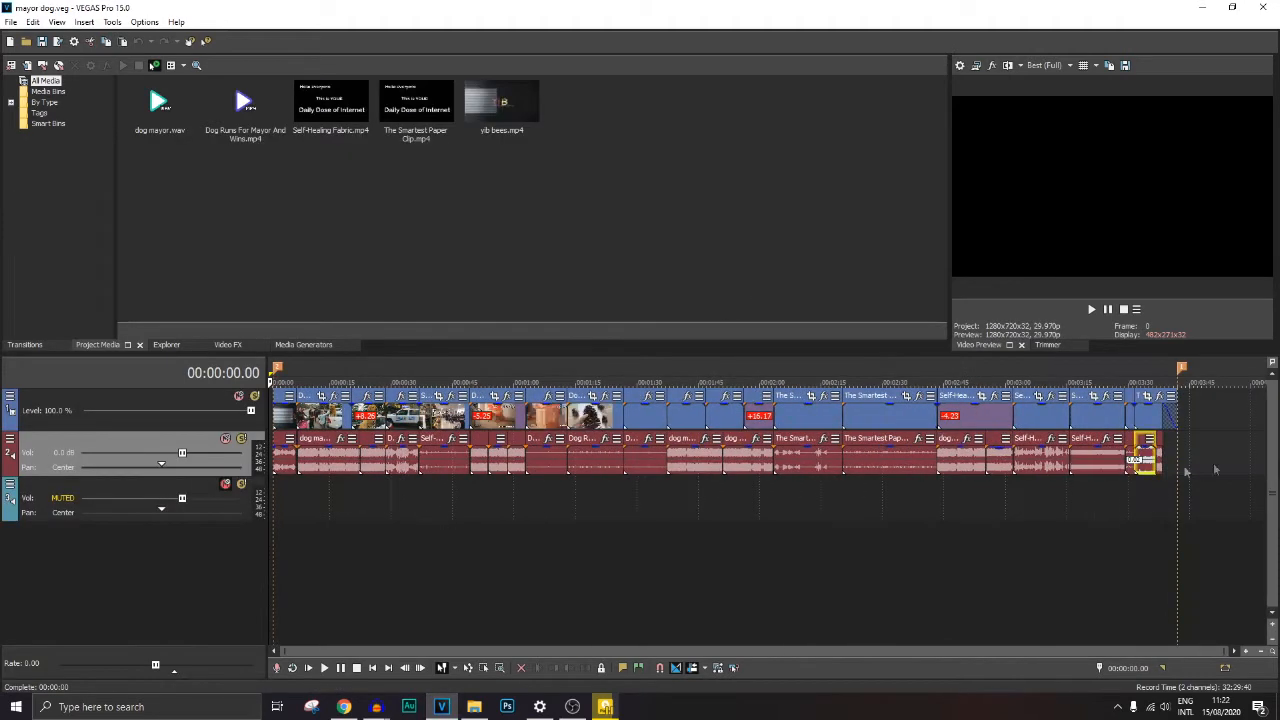
pyautogui.click(1213, 441)
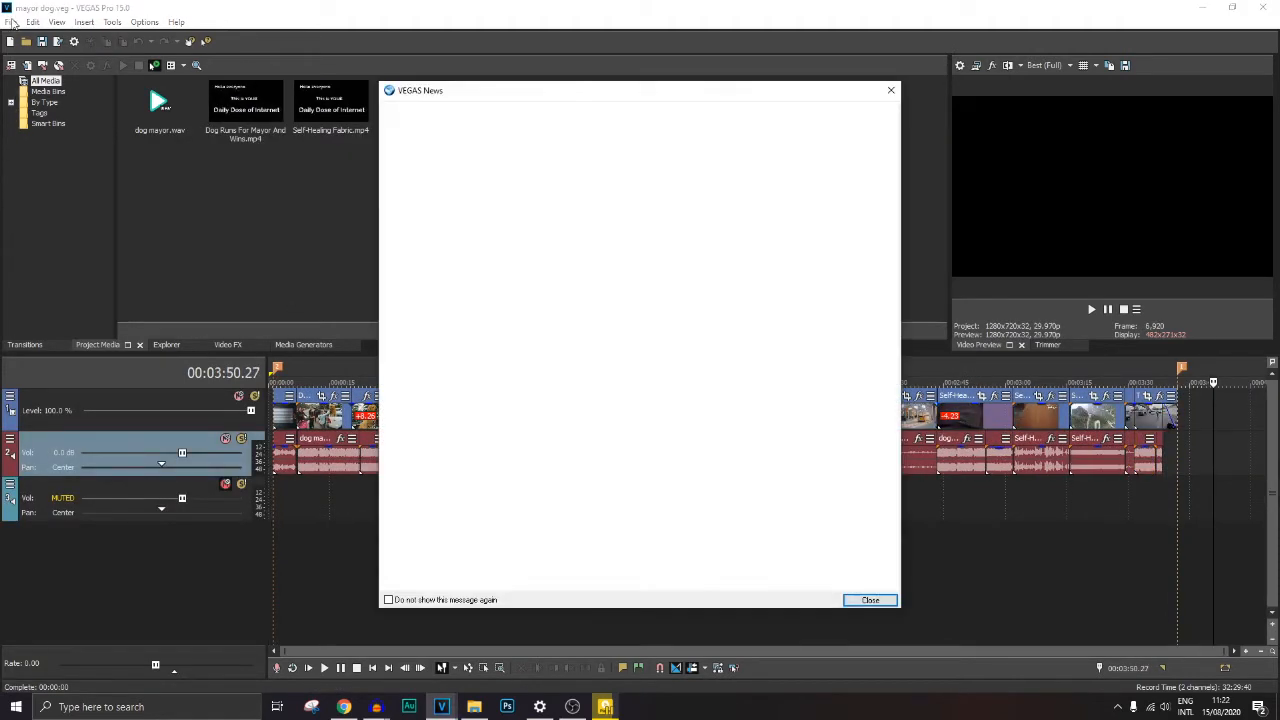
pyautogui.click(891, 90)
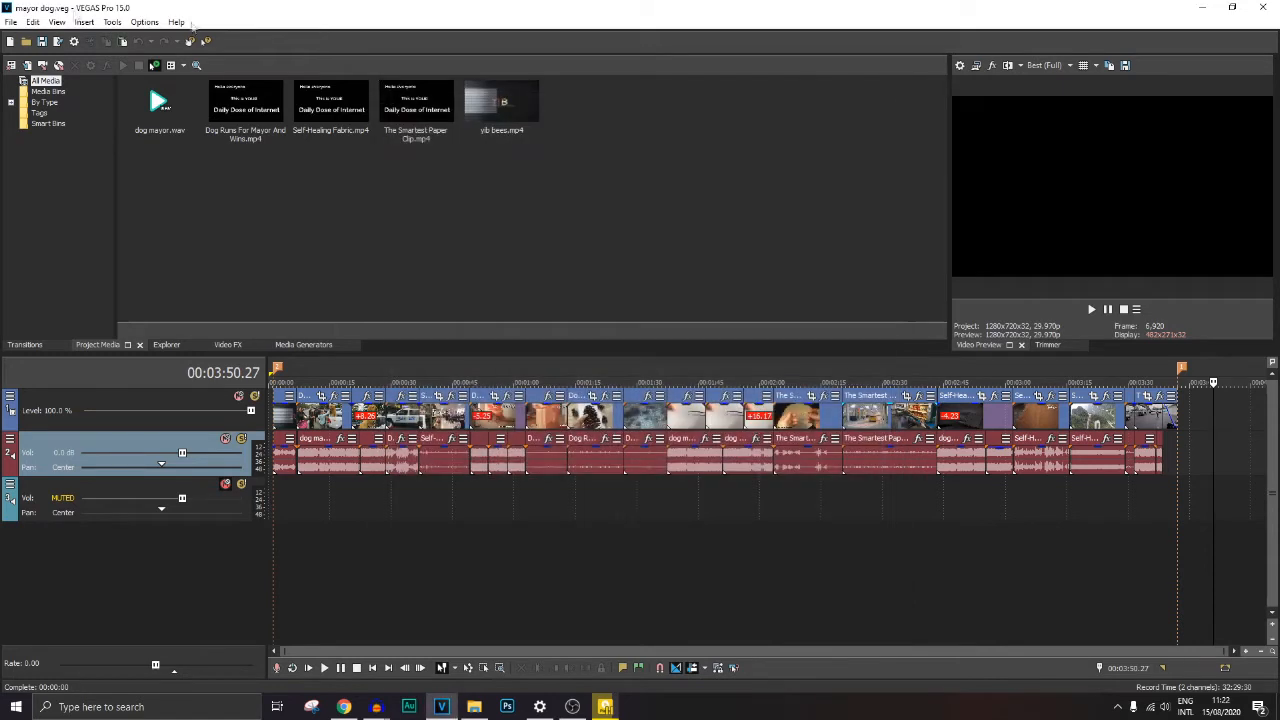
# Step: Create a new project with the HD 1080-60i template (1920x1080, 29.970 fps)
pyautogui.click(12, 22)
pyautogui.click(28, 33)
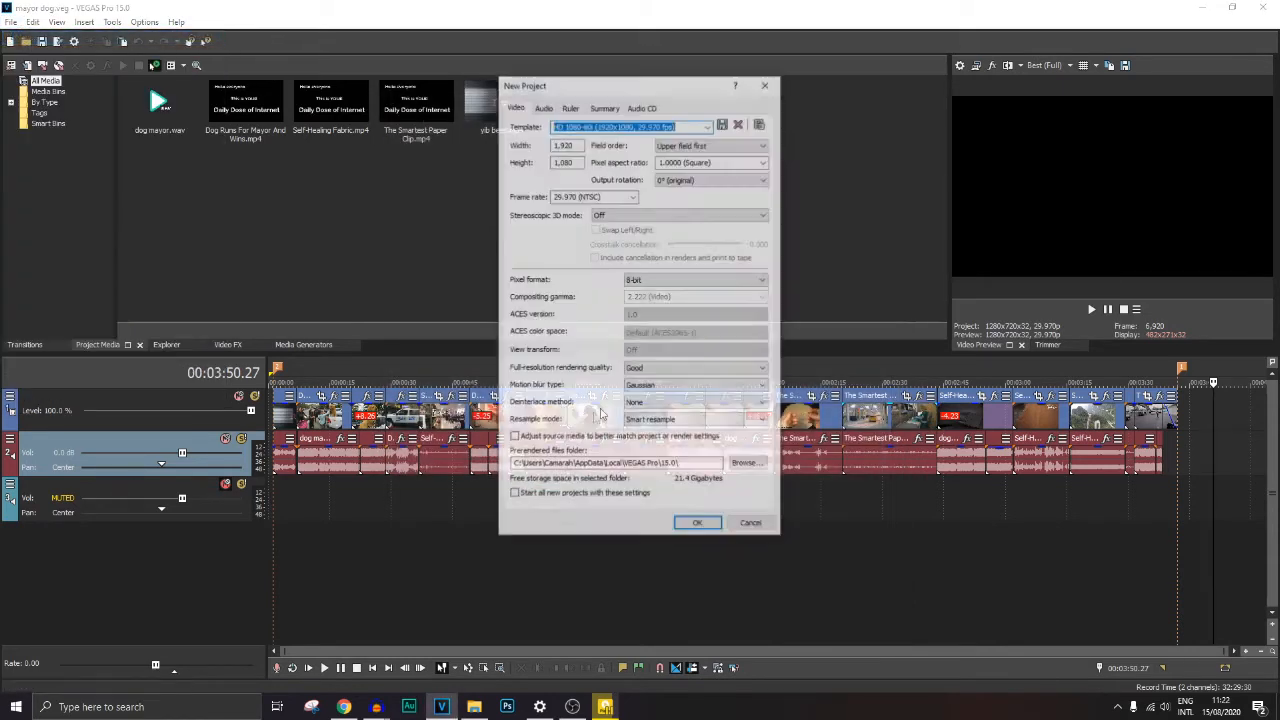
pyautogui.click(697, 525)
pyautogui.click(556, 441)
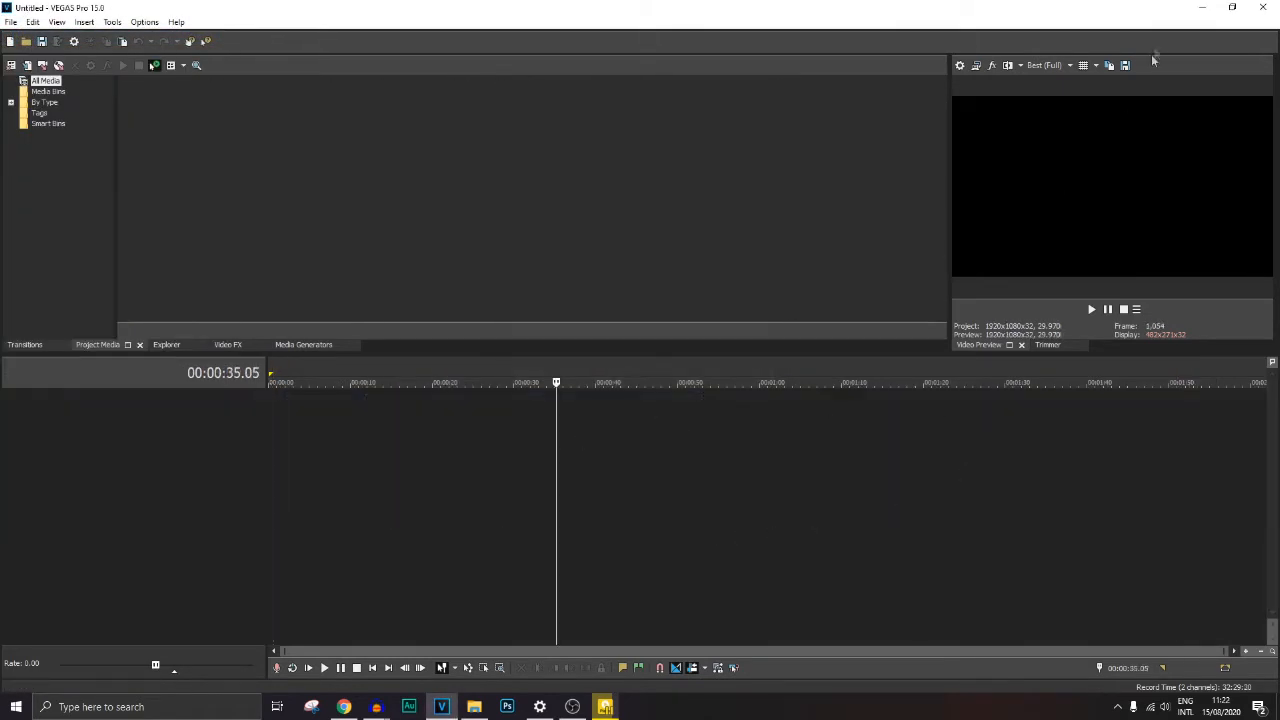
pyautogui.click(1197, 10)
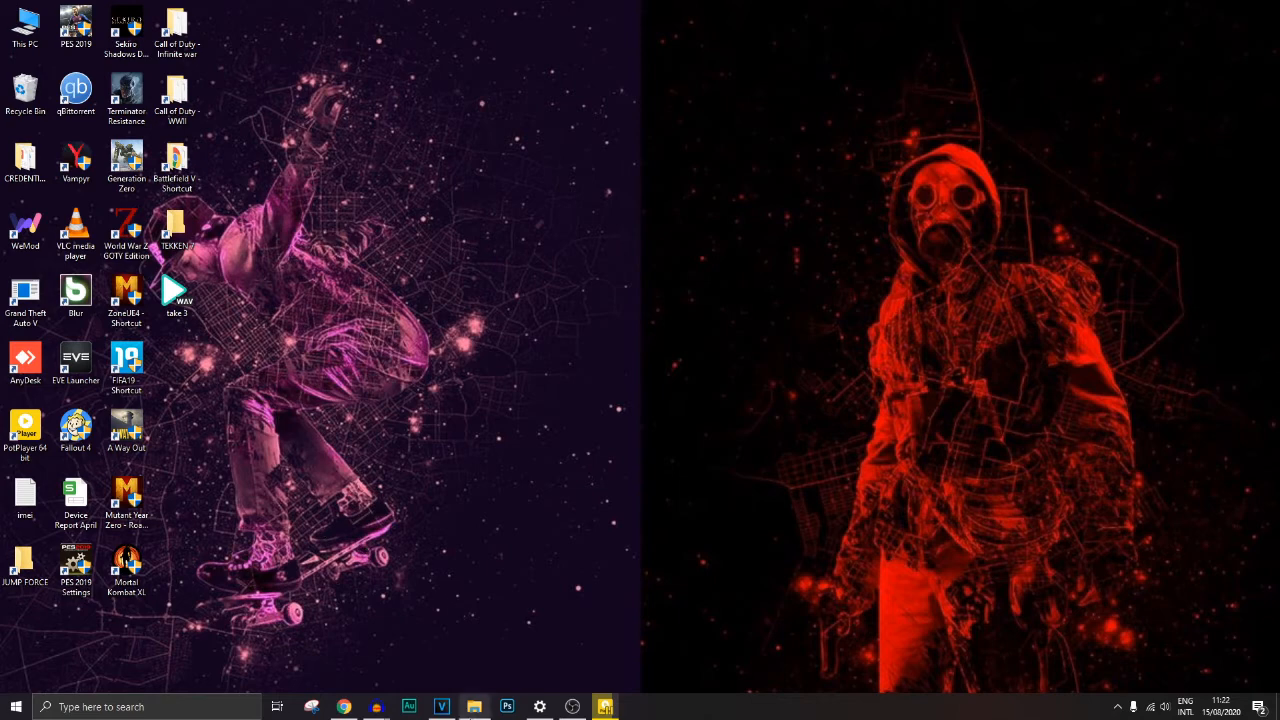
pyautogui.click(446, 708)
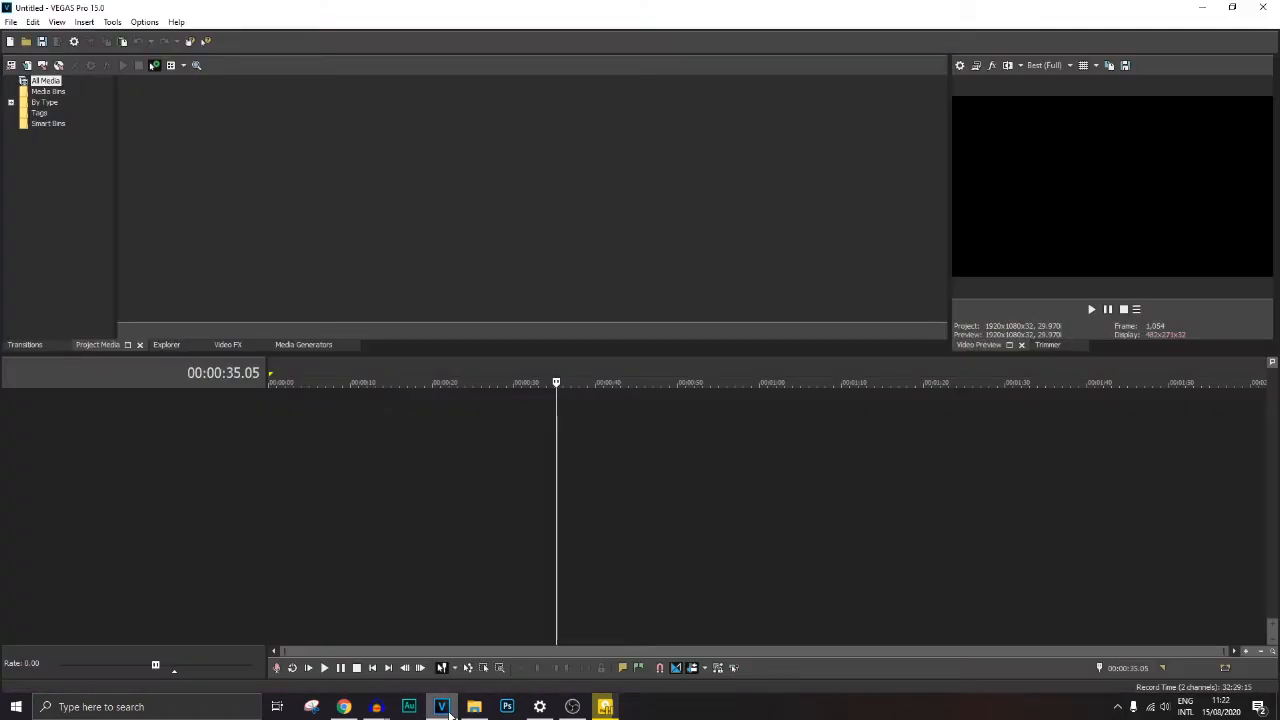
pyautogui.click(446, 708)
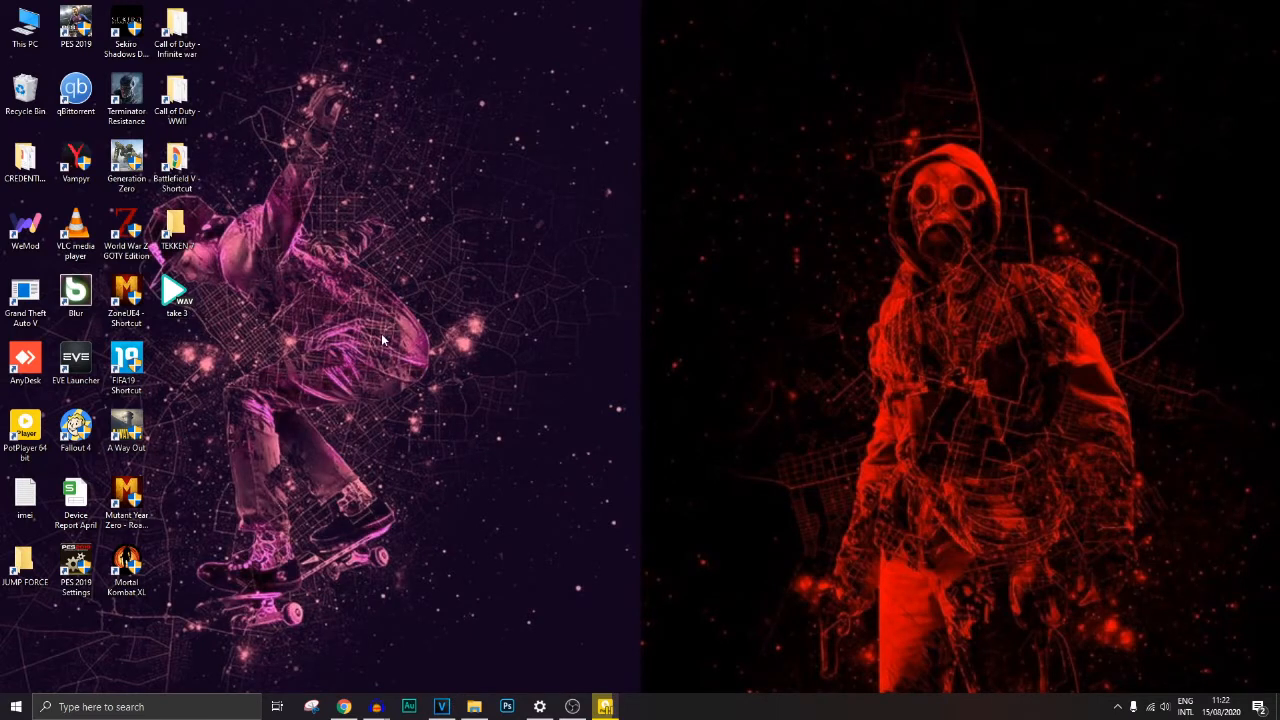
pyautogui.click(446, 708)
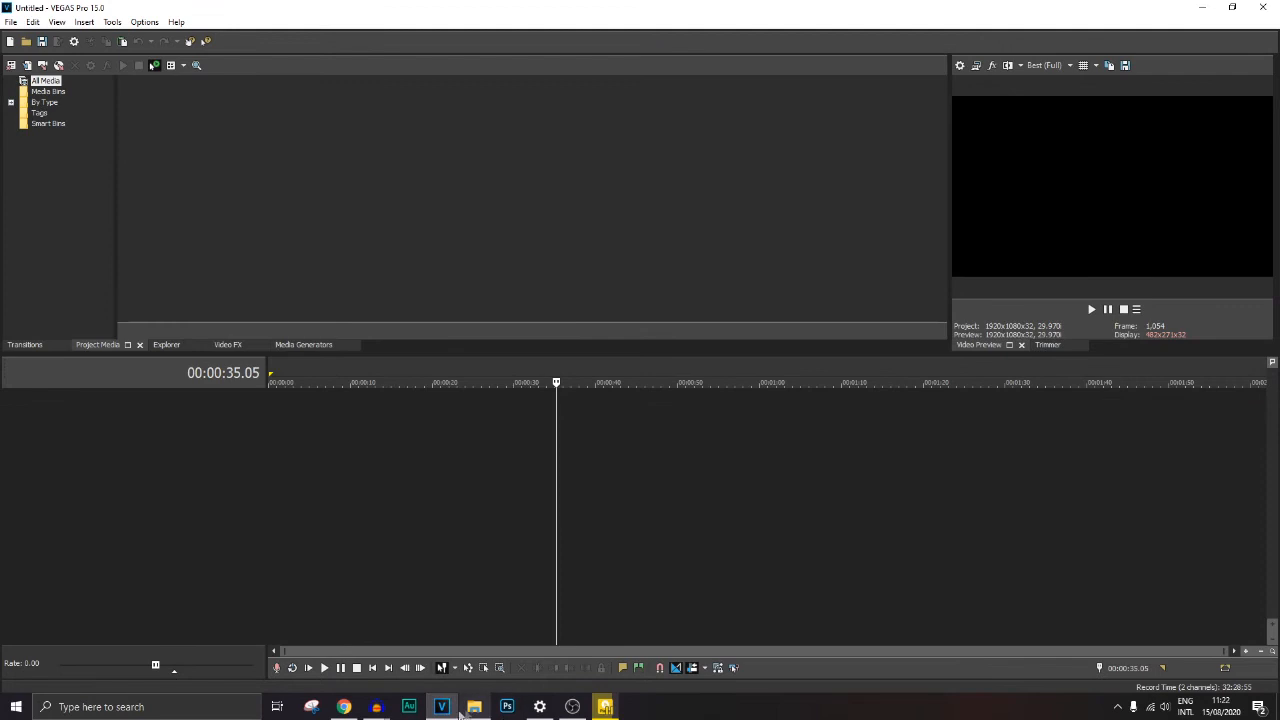
# Step: Add the take 3 file from the desktop to the VEGAS Pro timeline, starting at about 12 seconds
pyautogui.click(458, 710)
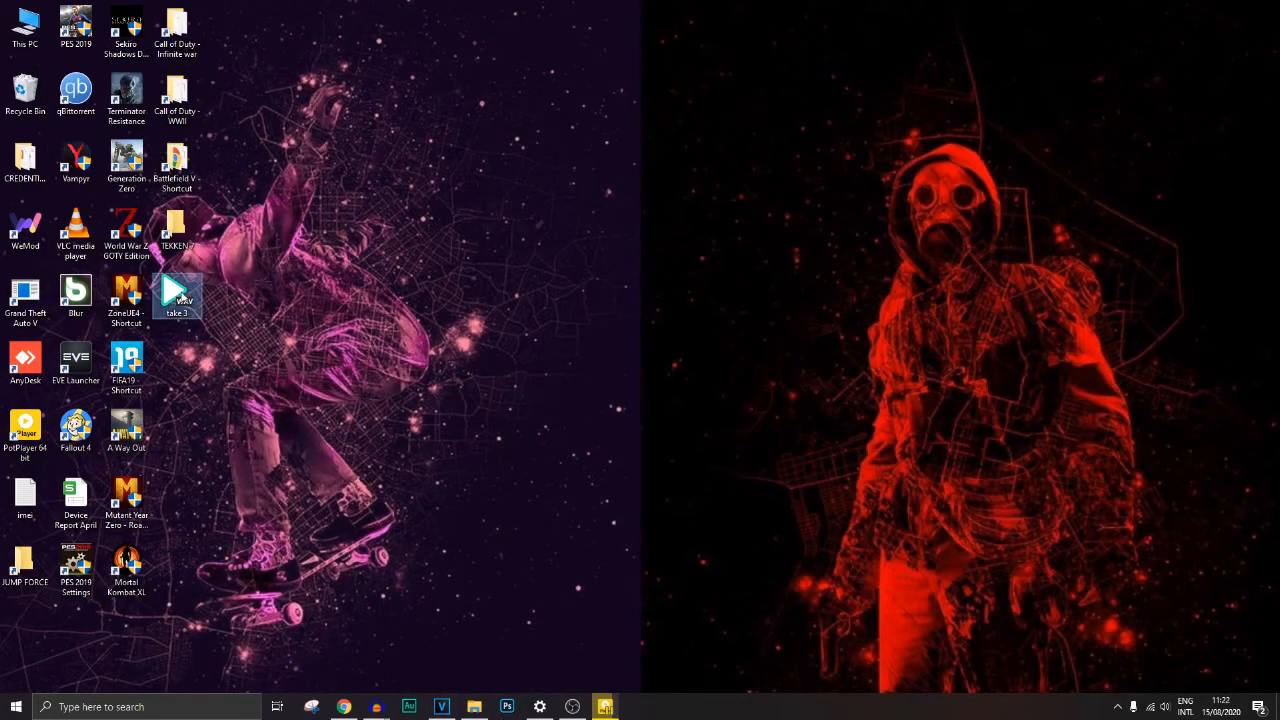
pyautogui.rightClick(181, 293)
pyautogui.click(274, 274)
pyautogui.moveTo(198, 292); pyautogui.dragTo(382, 505)
pyautogui.click(423, 418)
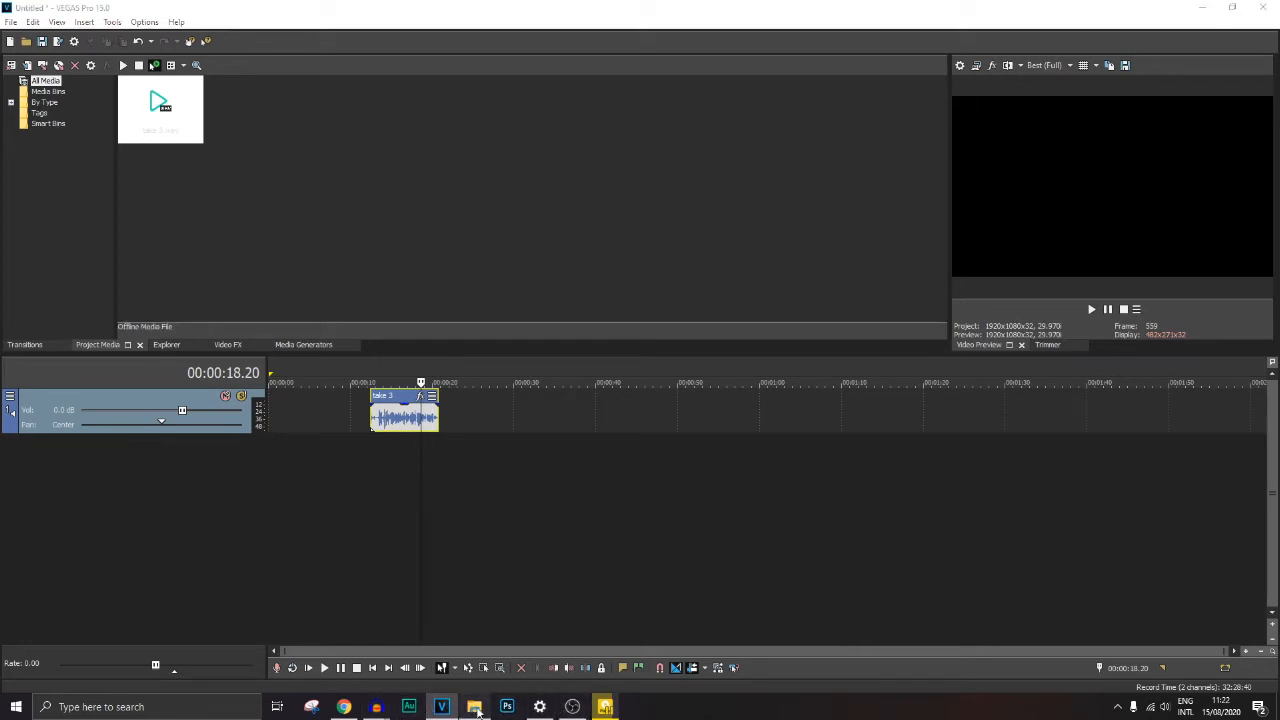
# Step: Add the take 1 file from File Explorer's recent files to the timeline after take 3, starting at about 33 seconds
pyautogui.click(476, 707)
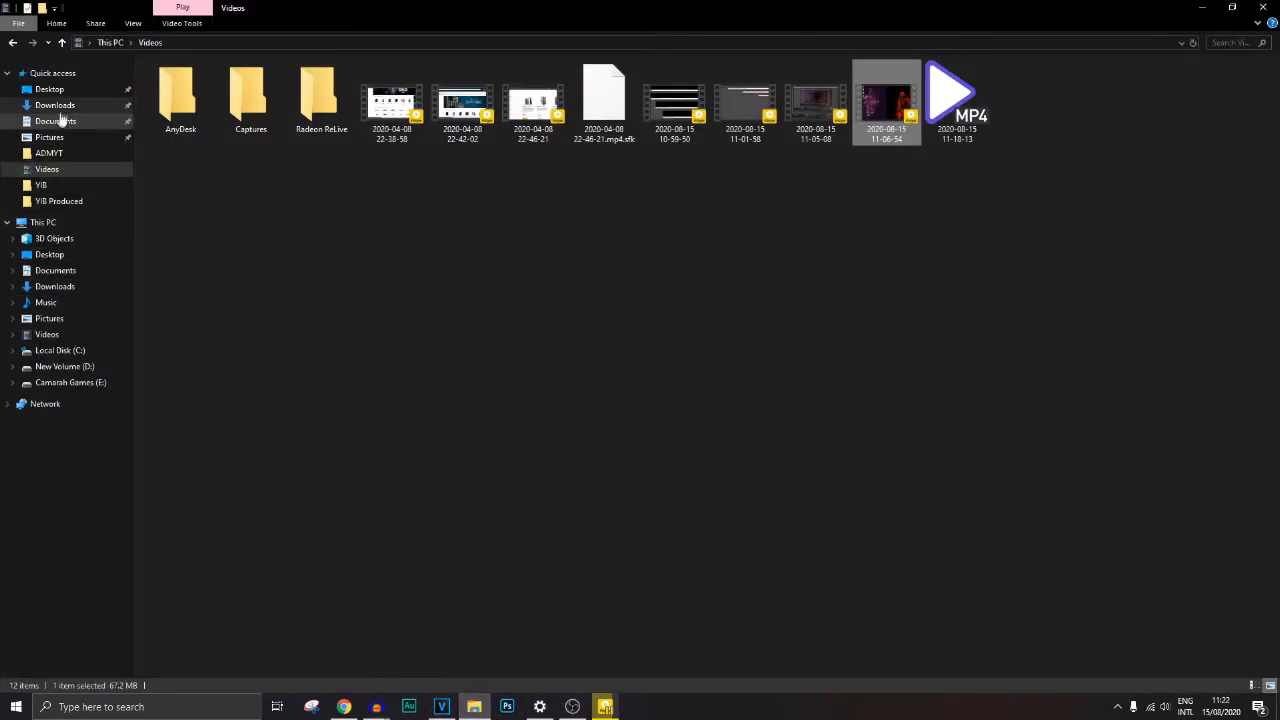
pyautogui.click(52, 73)
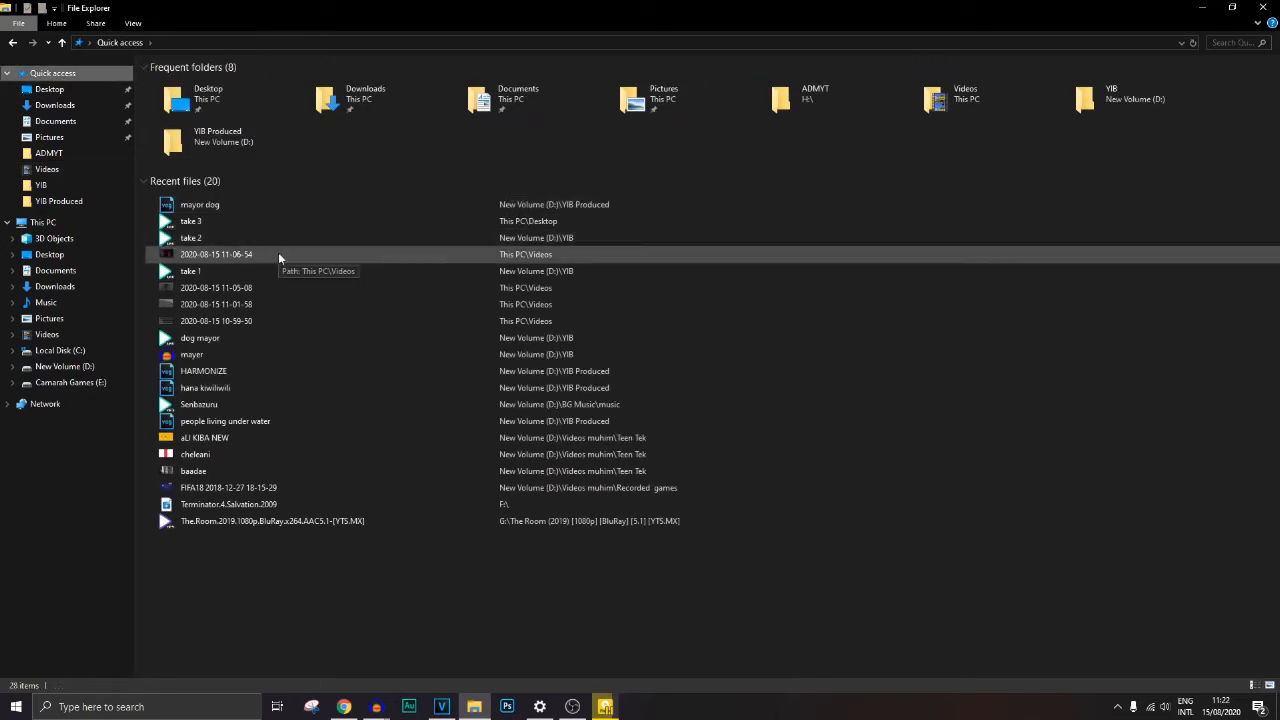
pyautogui.click(190, 221)
pyautogui.moveTo(192, 271); pyautogui.dragTo(568, 446)
# Step: Return to the desktop and open Adobe Audition
pyautogui.click(1278, 708)
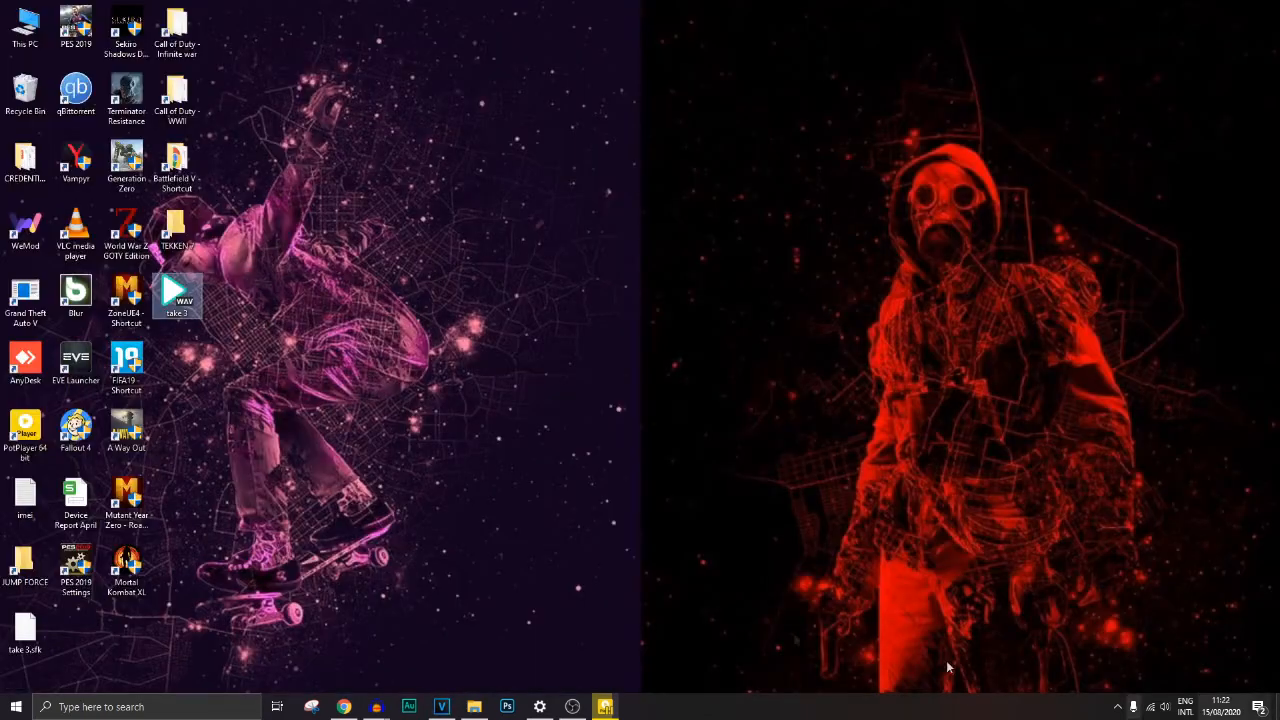
pyautogui.moveTo(376, 710)
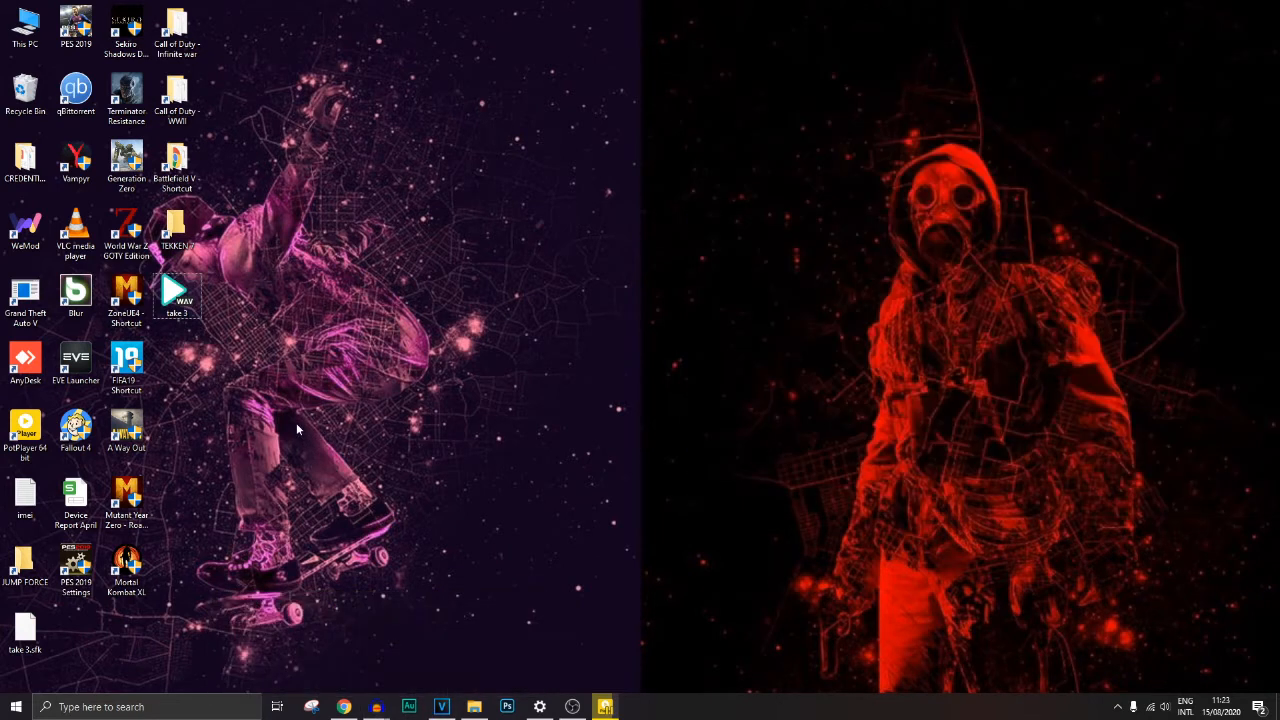
pyautogui.rightClick(175, 292)
pyautogui.press('Escape')
pyautogui.click(406, 277)
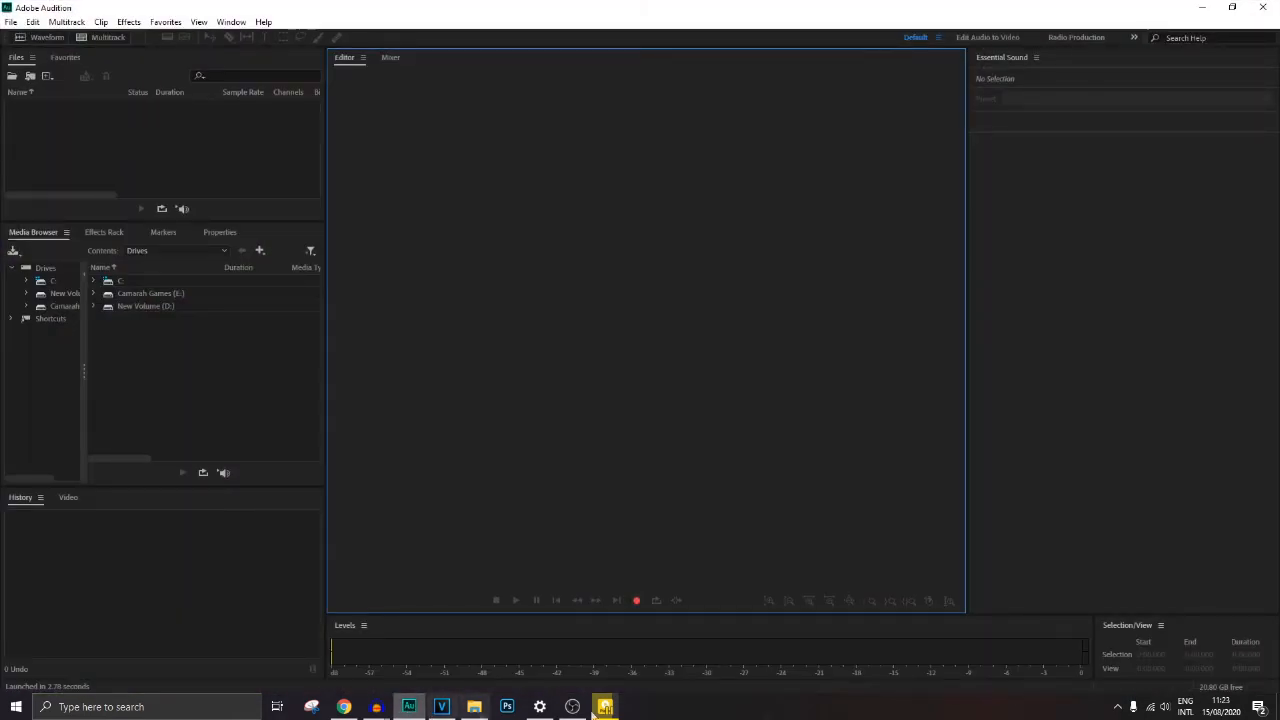
pyautogui.click(1222, 707)
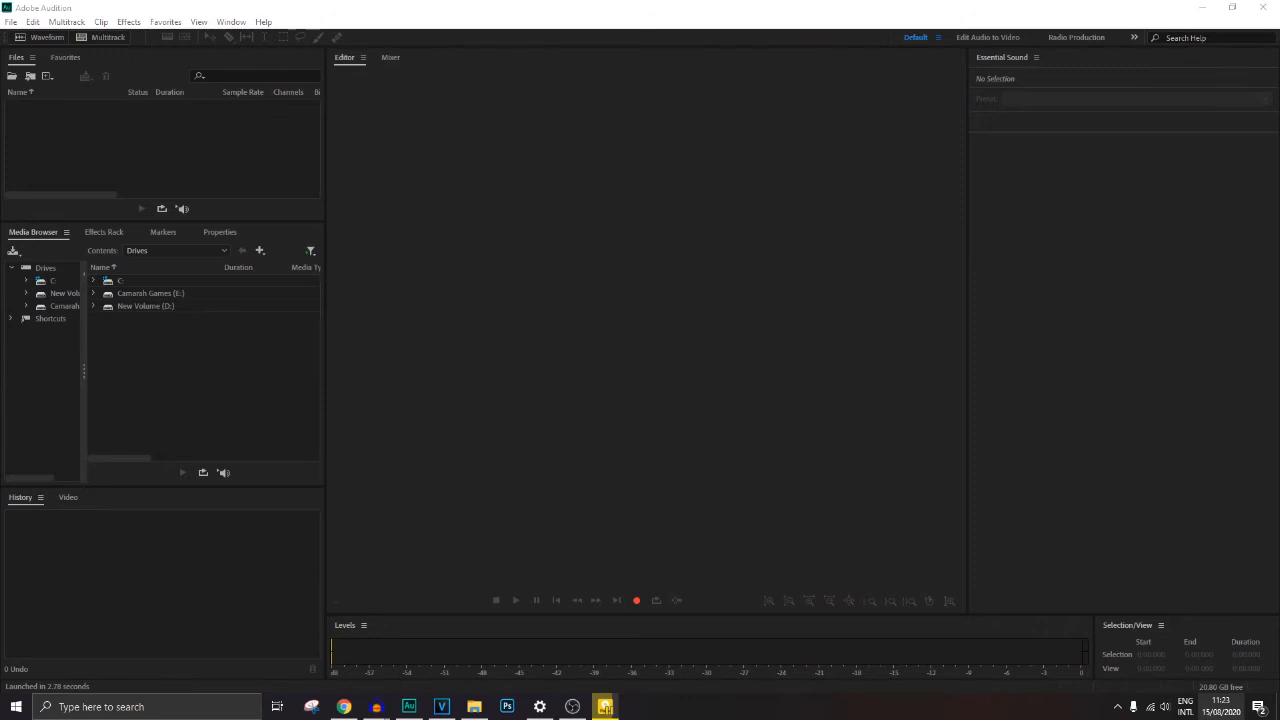
pyautogui.click(443, 222)
# Step: Import take 3.wav from the Desktop folder, select its entire waveform and close Audition
pyautogui.click(10, 21)
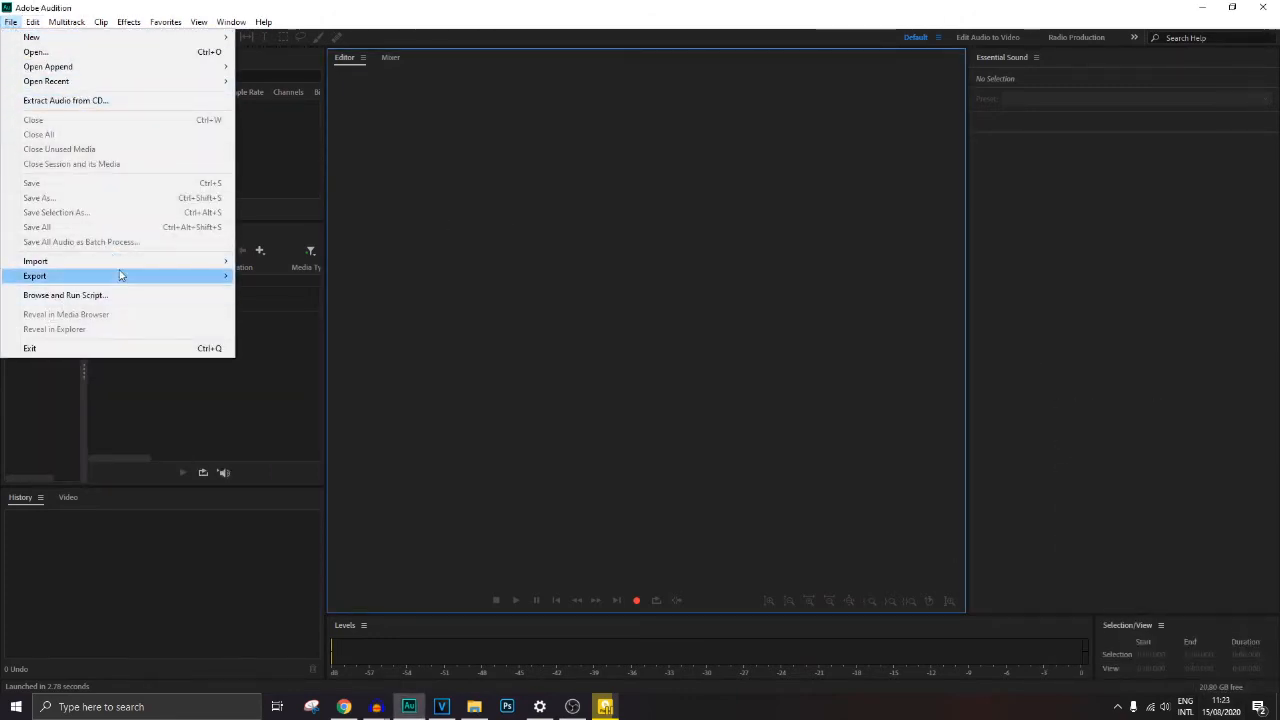
pyautogui.moveTo(134, 264)
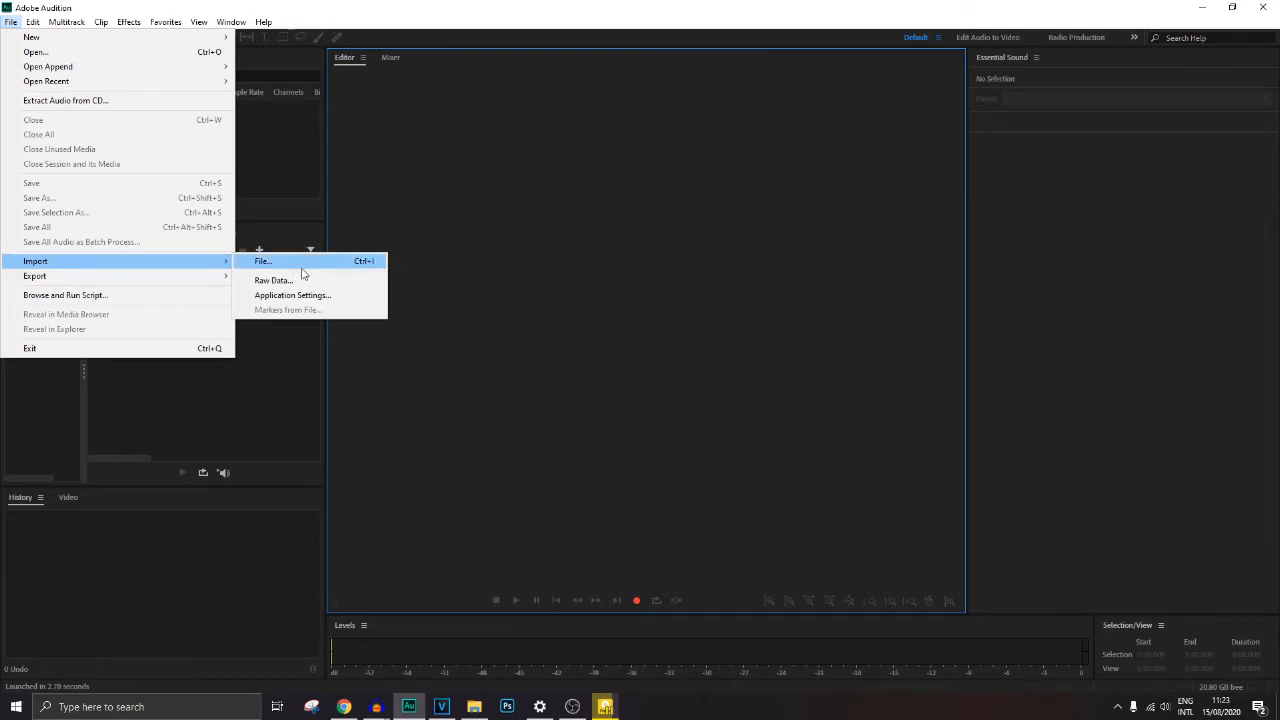
pyautogui.click(268, 262)
pyautogui.click(55, 128)
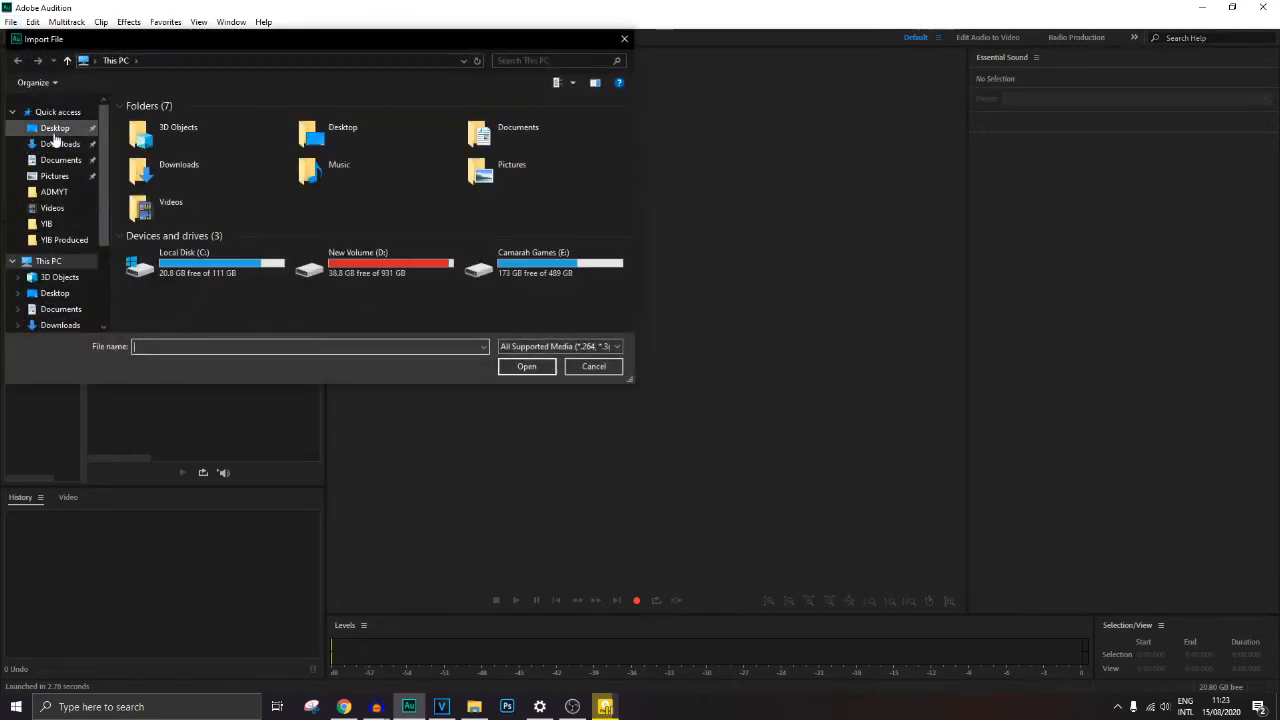
pyautogui.click(519, 150)
pyautogui.click(527, 366)
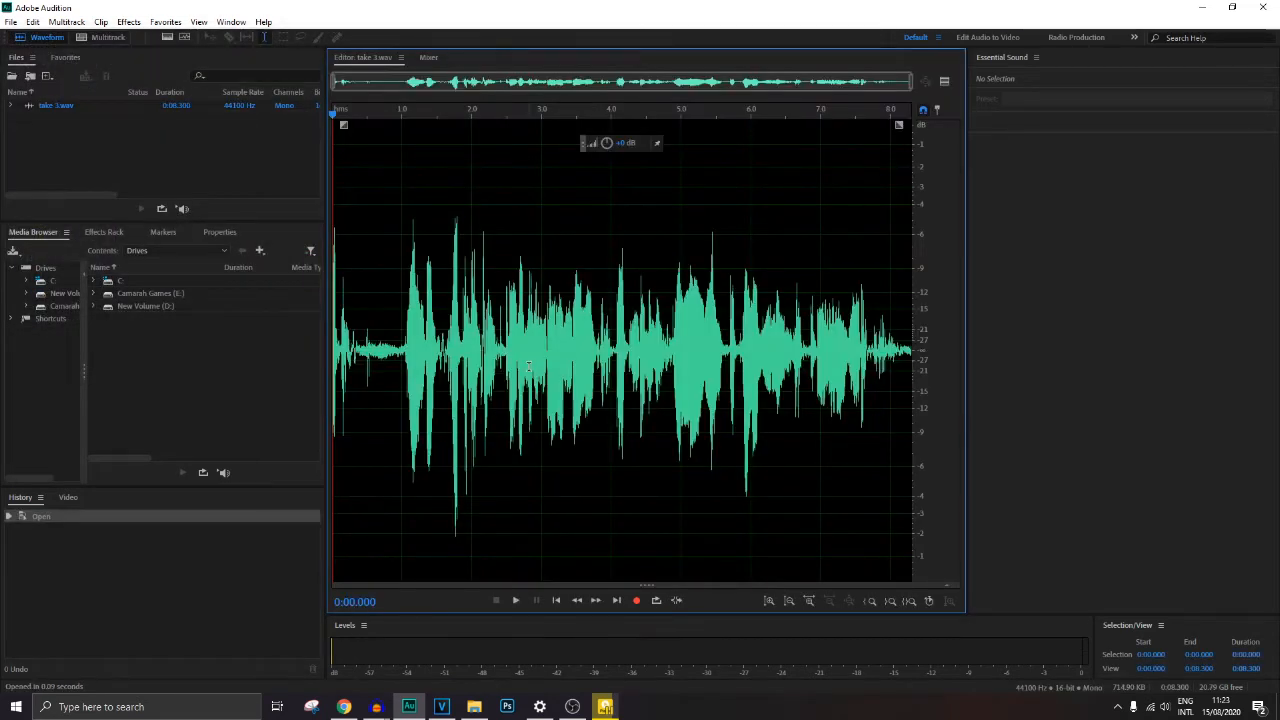
pyautogui.doubleClick(528, 367)
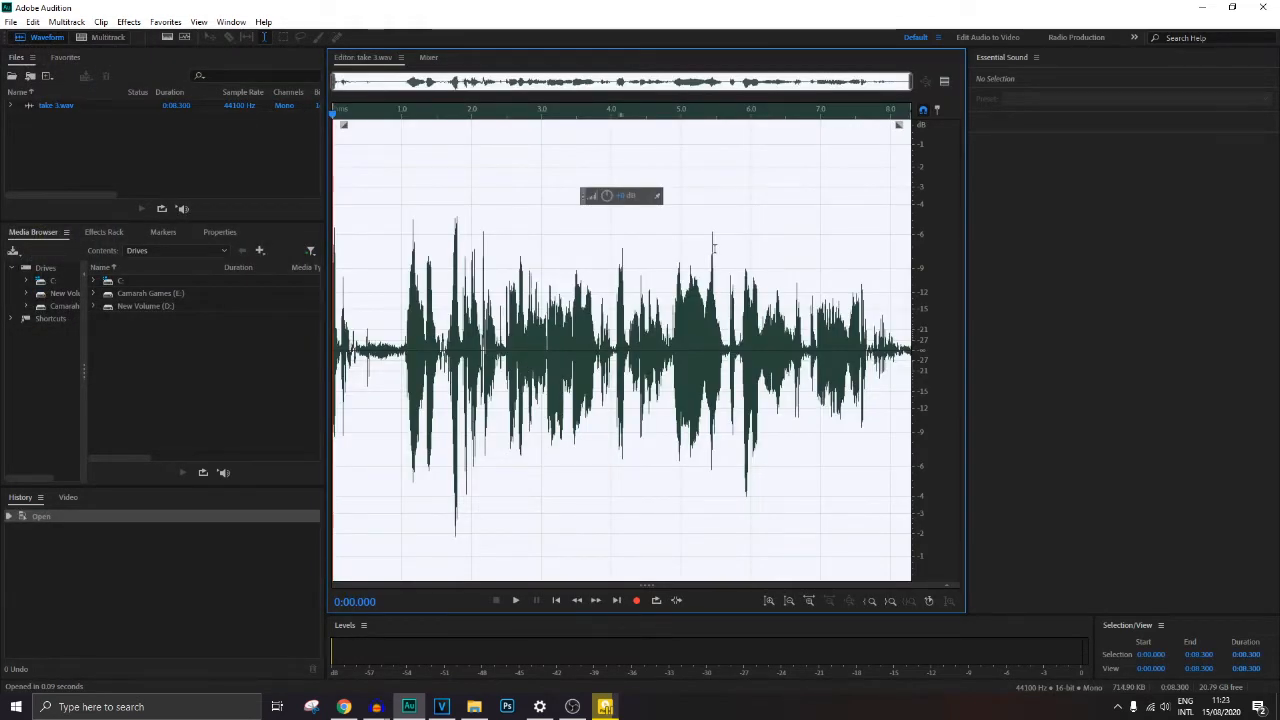
pyautogui.click(1261, 7)
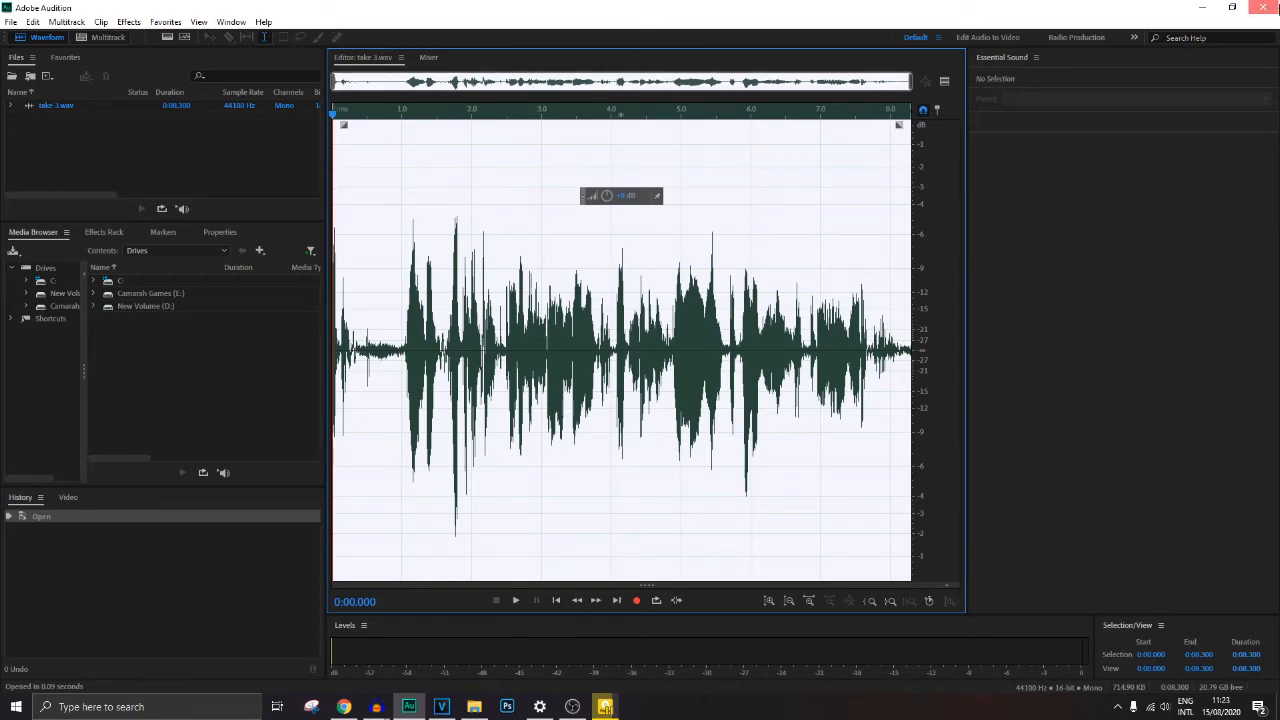
# Step: Reopen Adobe Audition, load the take 3 file into it directly from the desktop and minimize the window
pyautogui.click(410, 707)
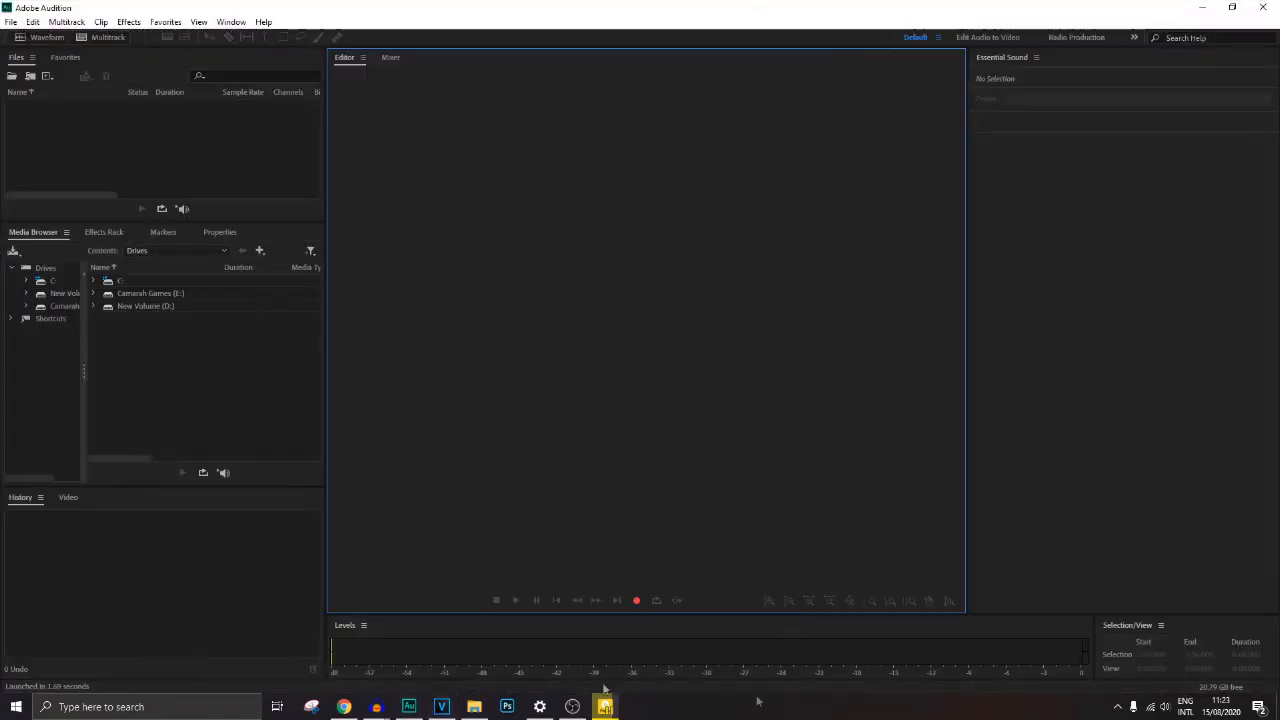
pyautogui.click(1278, 707)
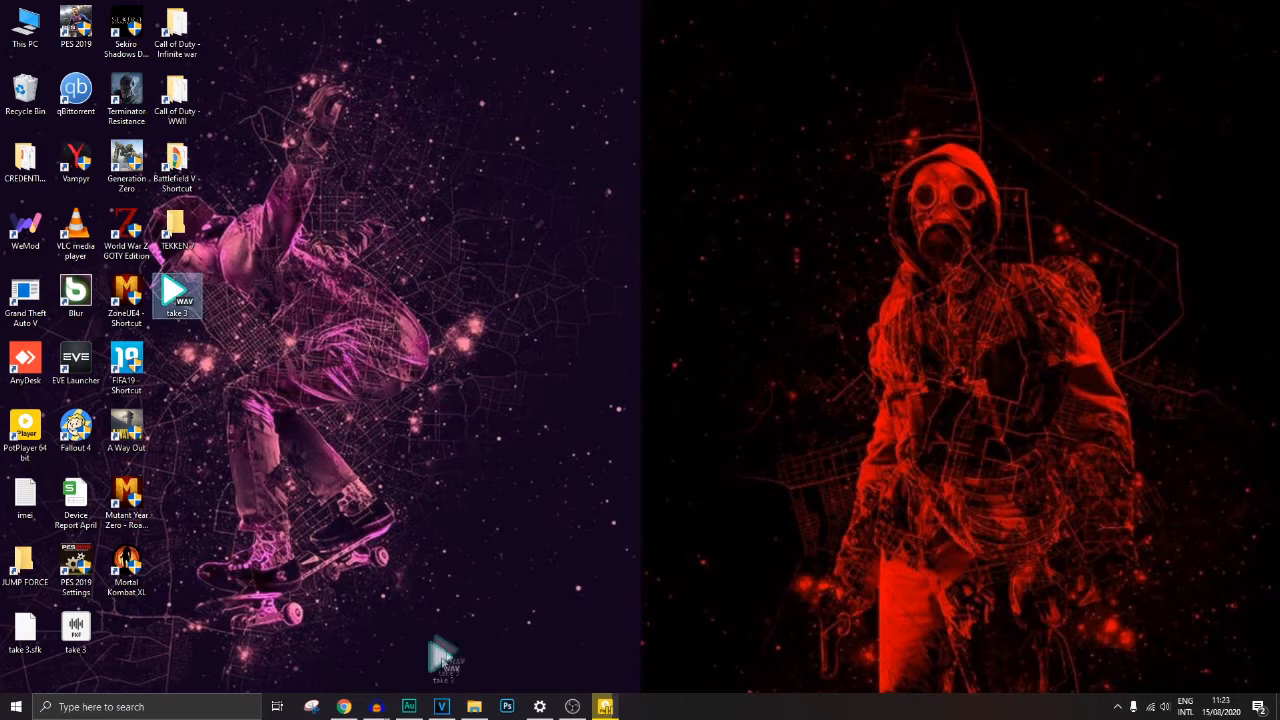
pyautogui.click(410, 705)
pyautogui.moveTo(413, 700); pyautogui.dragTo(485, 278)
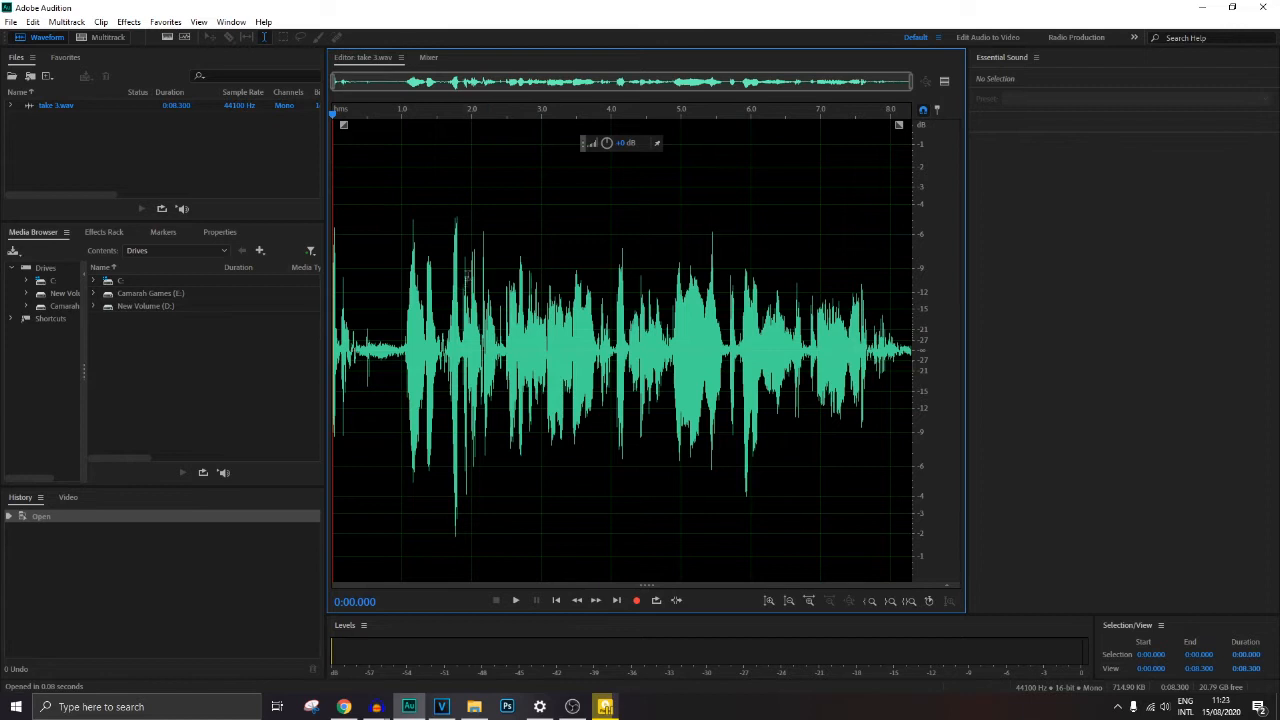
pyautogui.click(1201, 7)
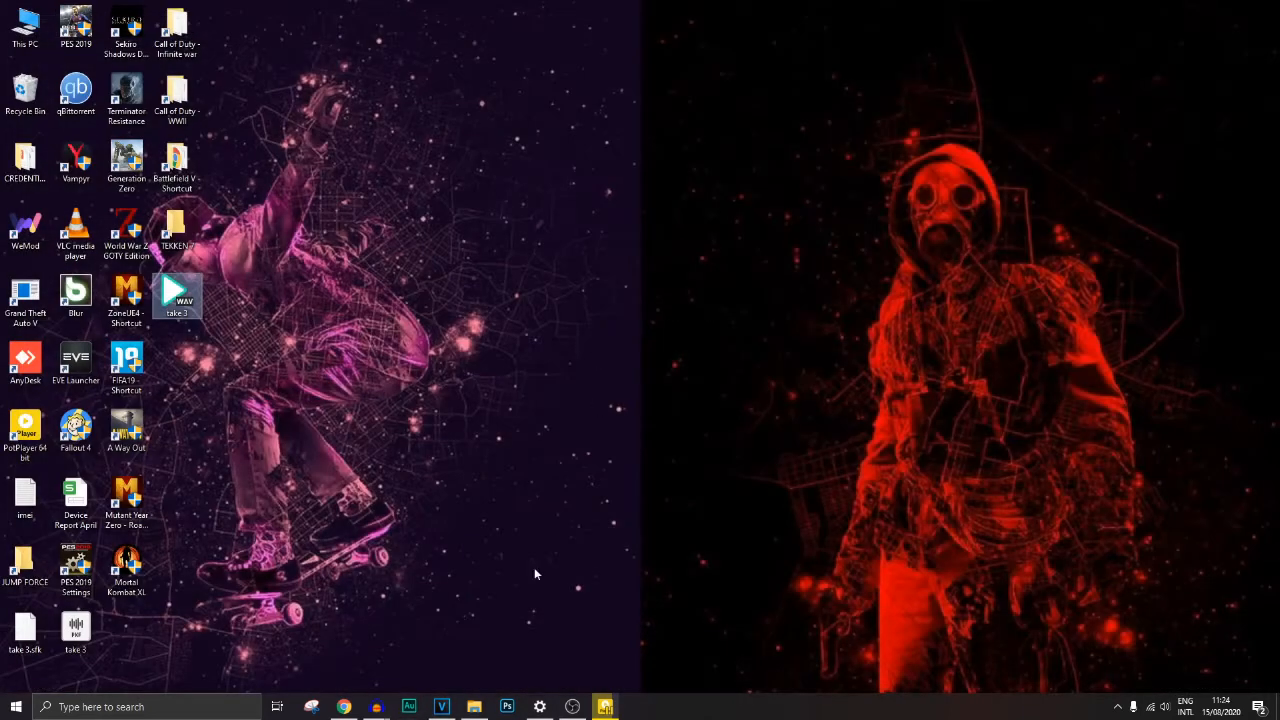
# Step: Switch to VEGAS Pro and shift the take 3 clip along the timeline to start at about 20 seconds
pyautogui.click(441, 706)
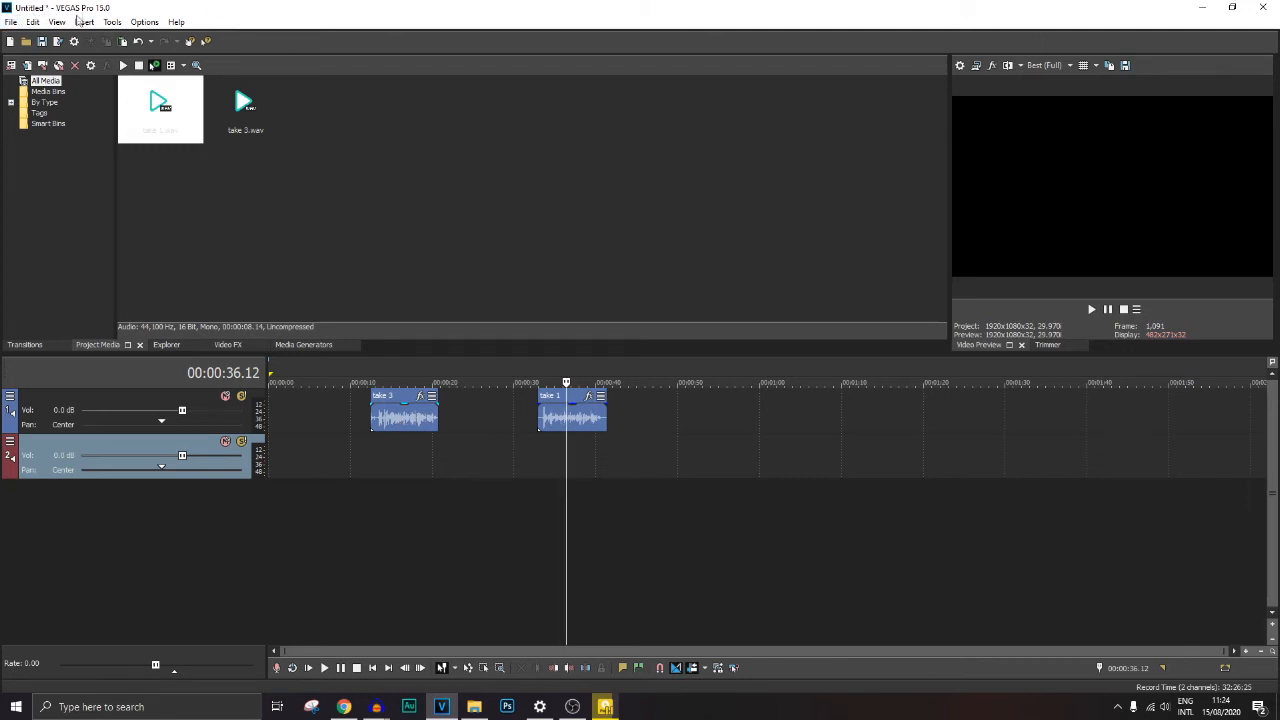
pyautogui.click(386, 424)
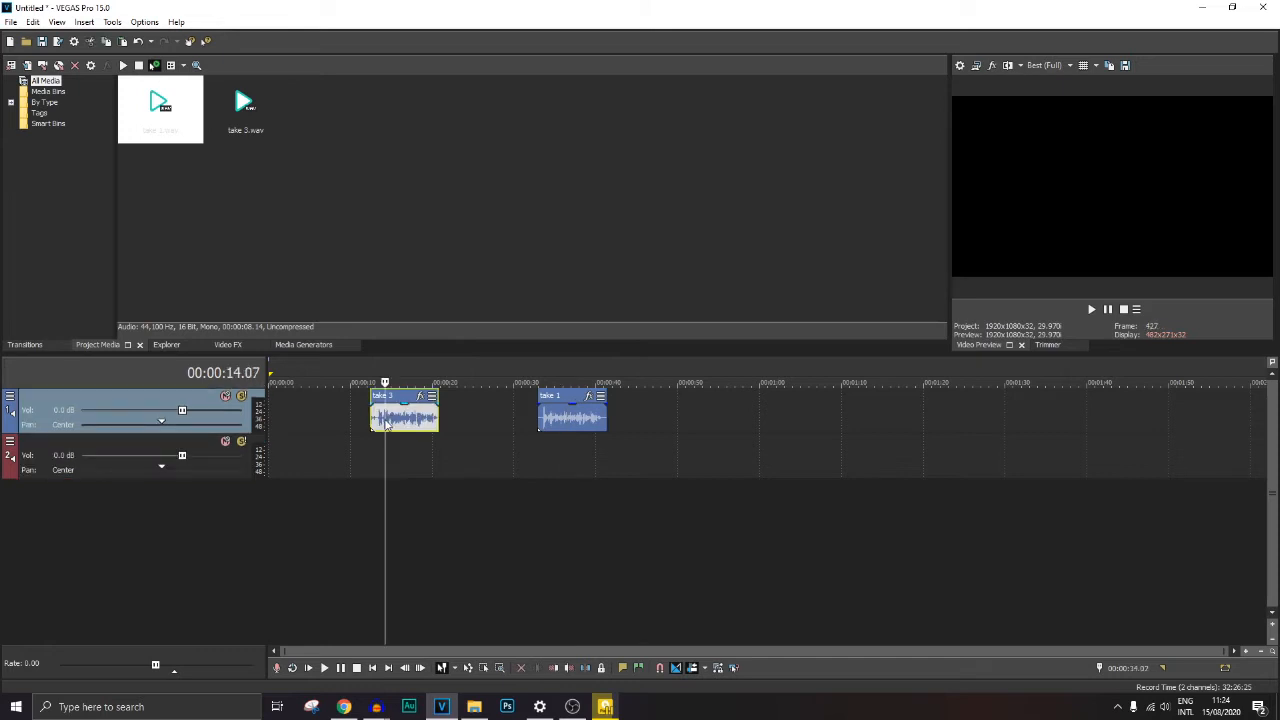
pyautogui.moveTo(420, 428); pyautogui.dragTo(480, 424)
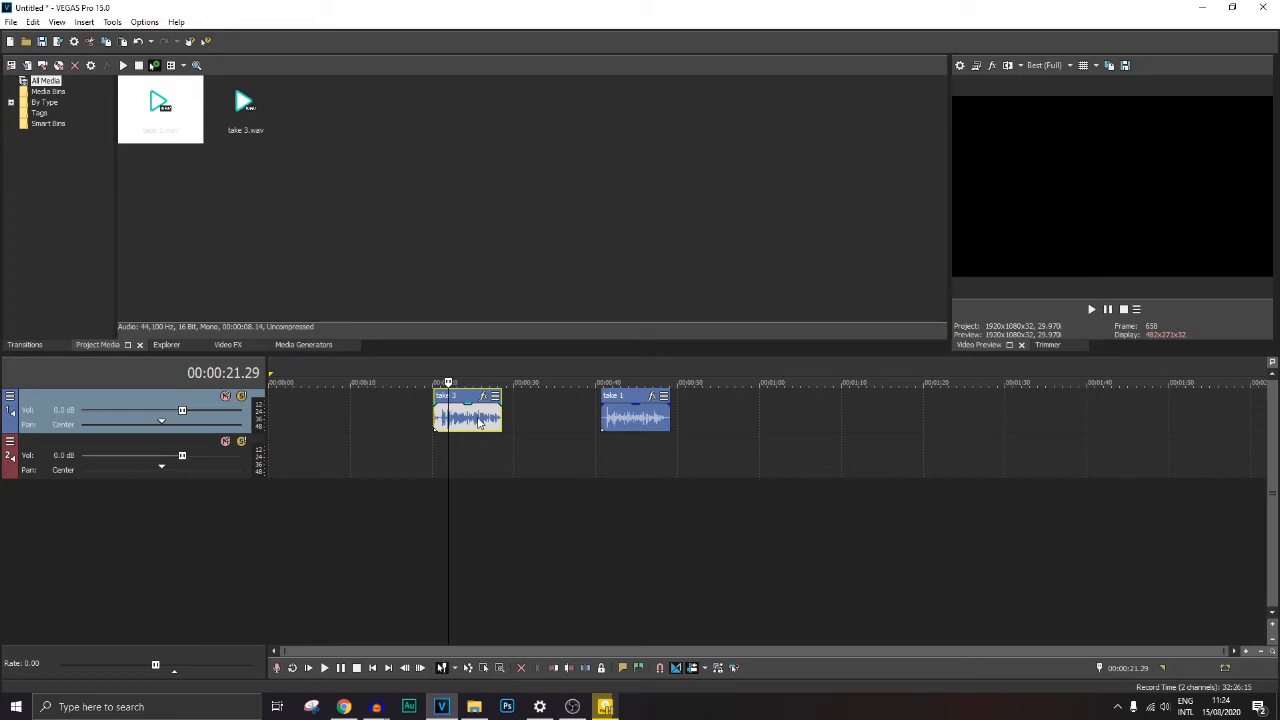
pyautogui.click(479, 425)
pyautogui.click(464, 425)
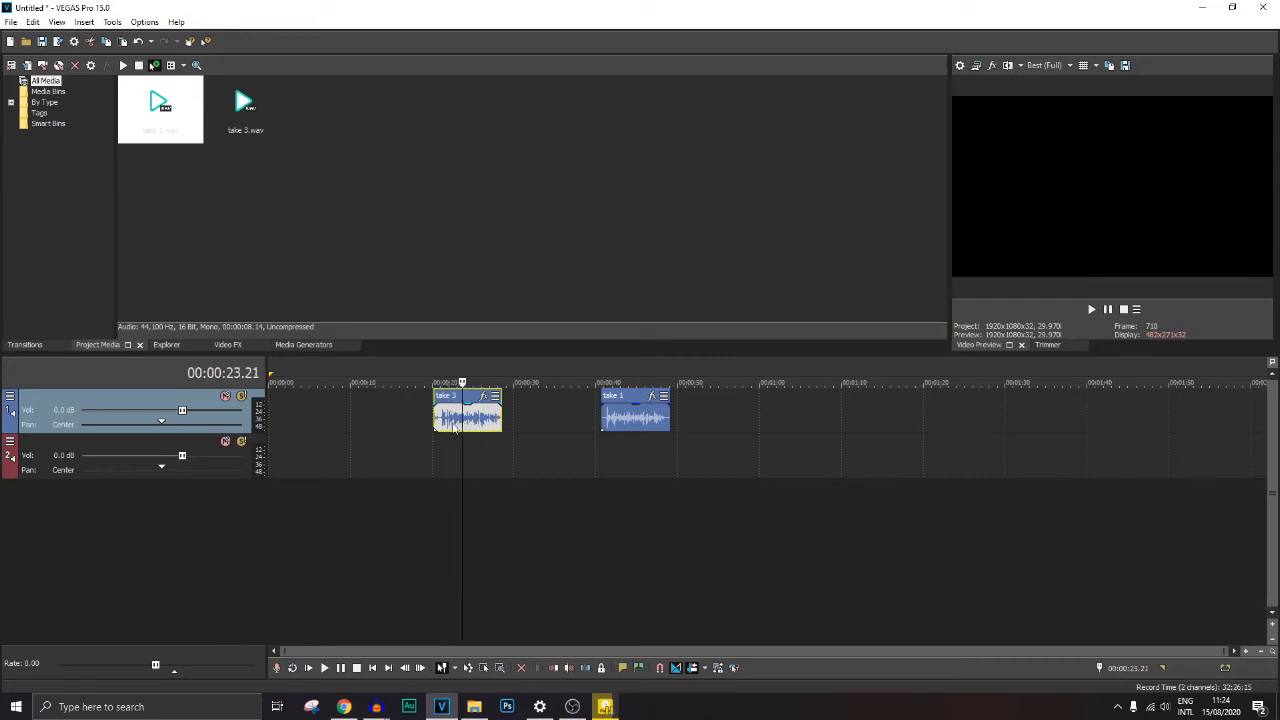
# Step: Play the take 1 clip and the take 3 clip from near their starts to compare the recordings
pyautogui.click(631, 428)
pyautogui.click(606, 424)
pyautogui.press('space')
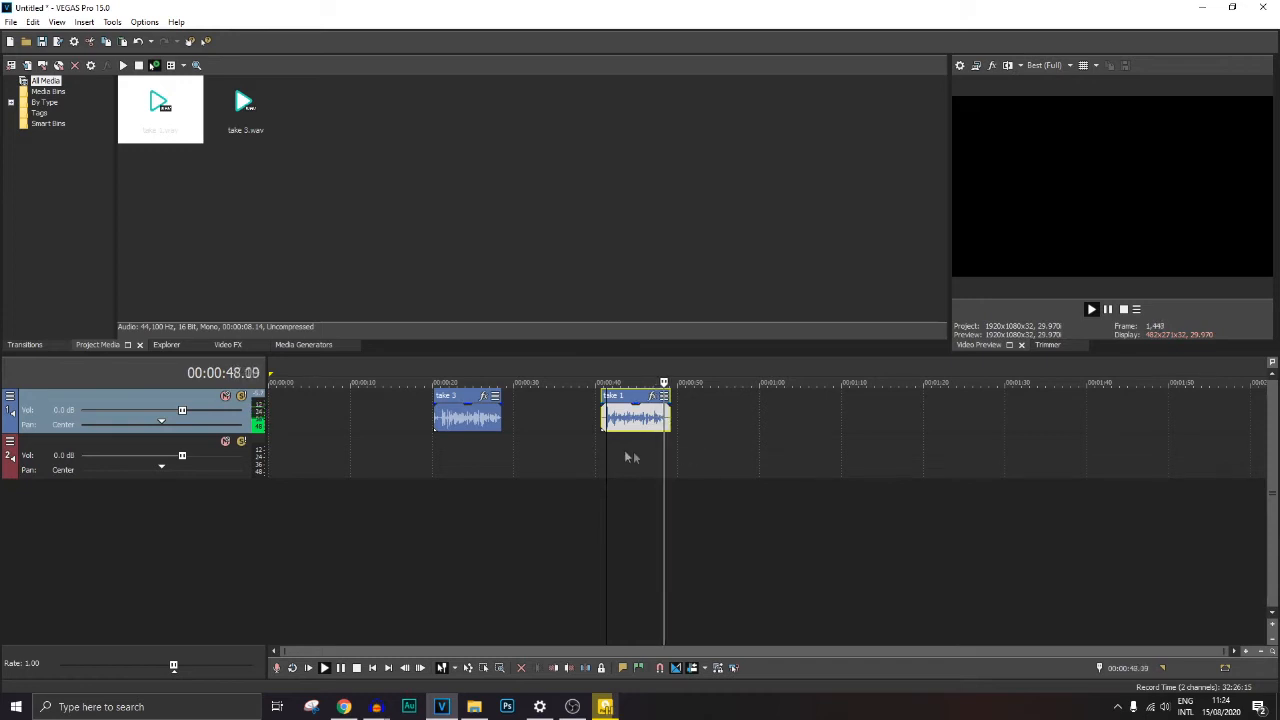
pyautogui.click(444, 424)
pyautogui.press('space')
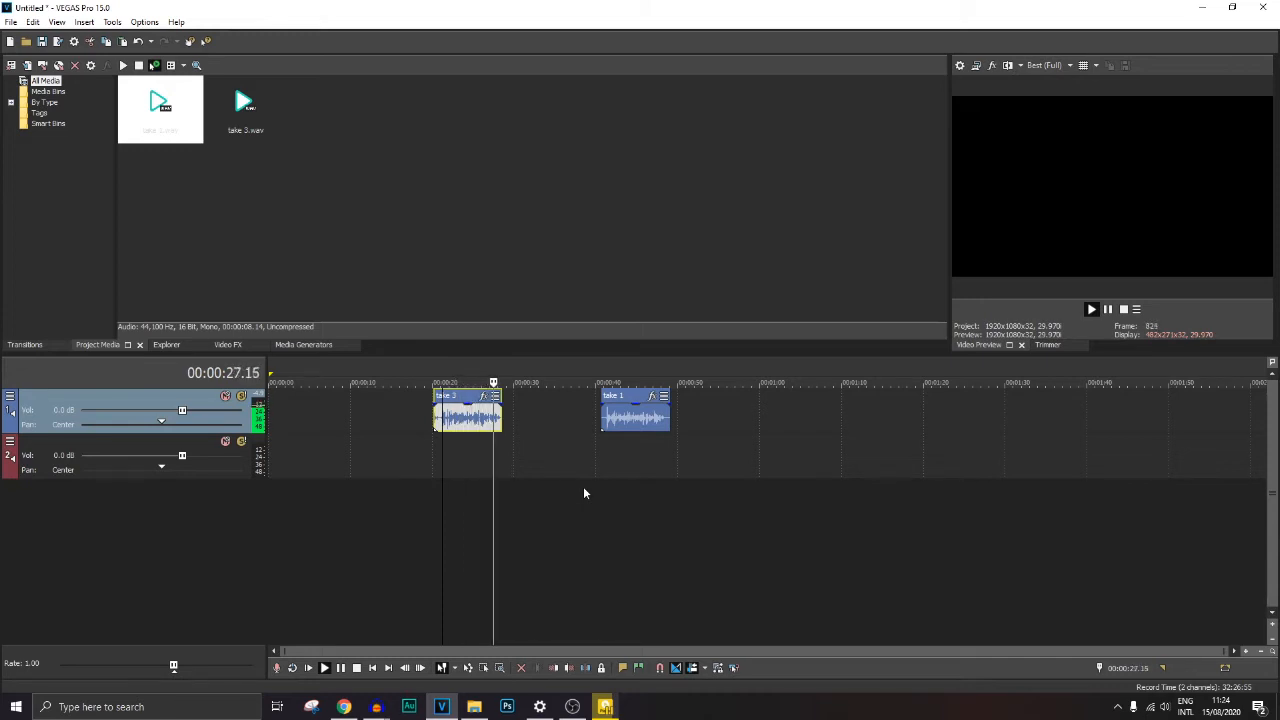
pyautogui.press('space')
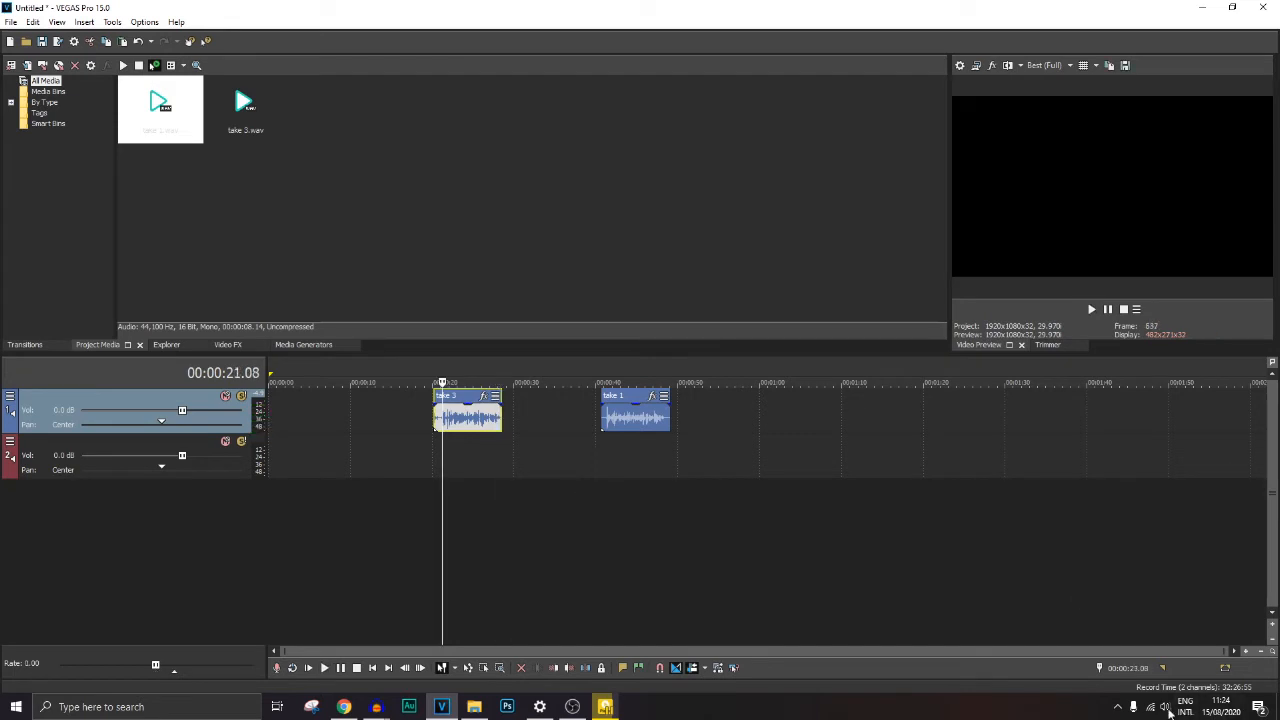
# Step: Raise the Windows system volume and return to the take 3 clip
pyautogui.click(1165, 707)
pyautogui.moveTo(1146, 675); pyautogui.dragTo(1194, 677)
pyautogui.click(449, 410)
# Step: Move the take 1 clip closer to take 3 so it starts at about 33 seconds
pyautogui.click(626, 422)
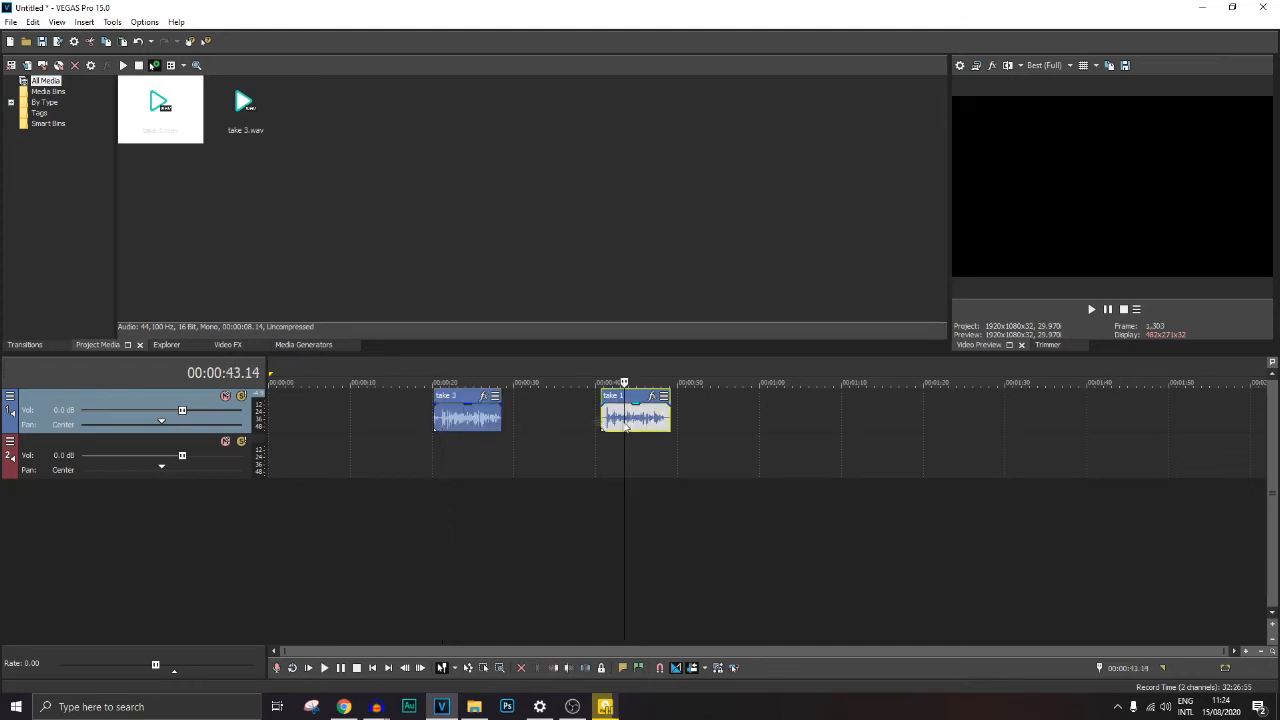
pyautogui.click(456, 413)
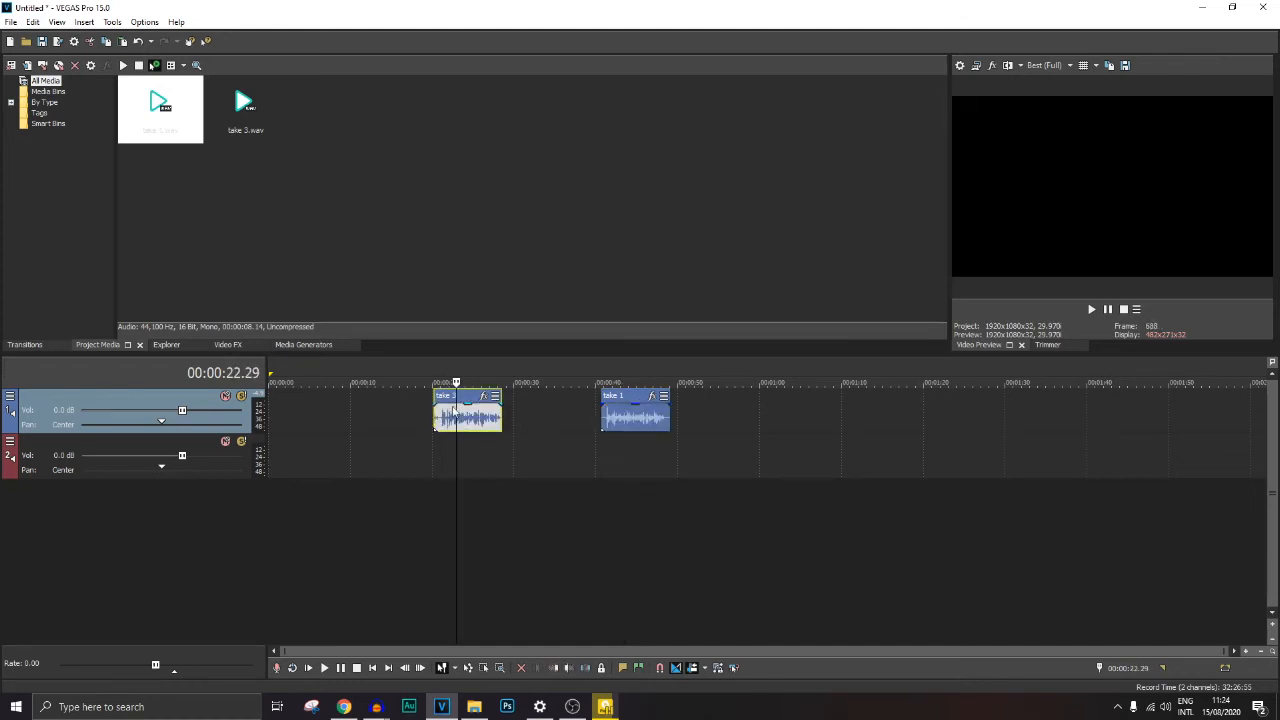
pyautogui.click(624, 421)
pyautogui.moveTo(624, 421); pyautogui.dragTo(557, 421)
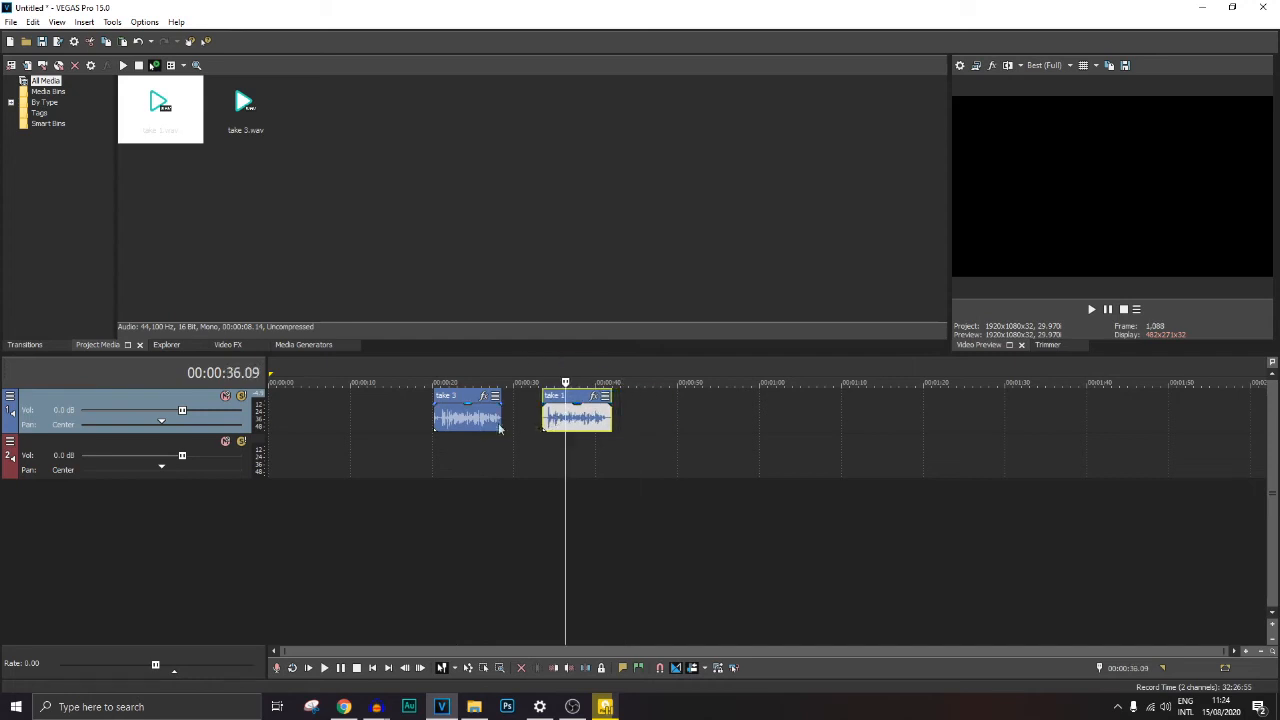
# Step: Open the take 1 clip in Adobe Audition from the VEGAS Pro timeline
pyautogui.click(579, 420)
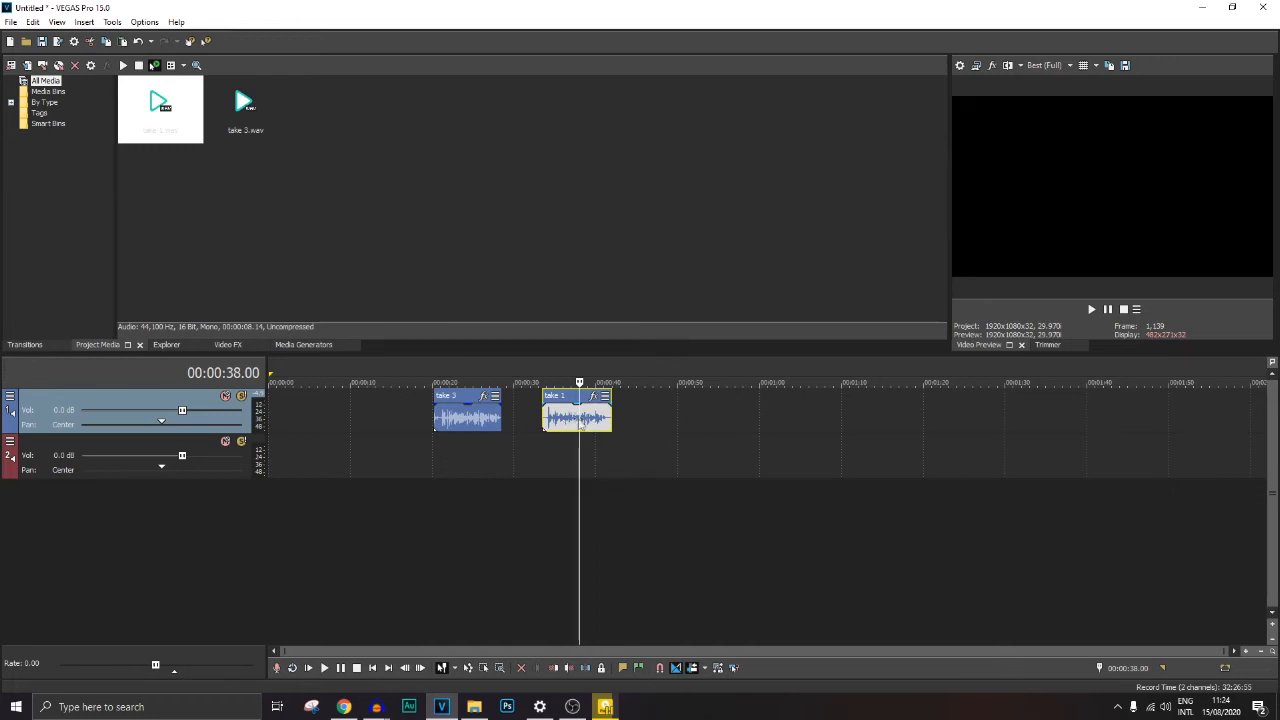
pyautogui.rightClick(580, 421)
pyautogui.click(641, 258)
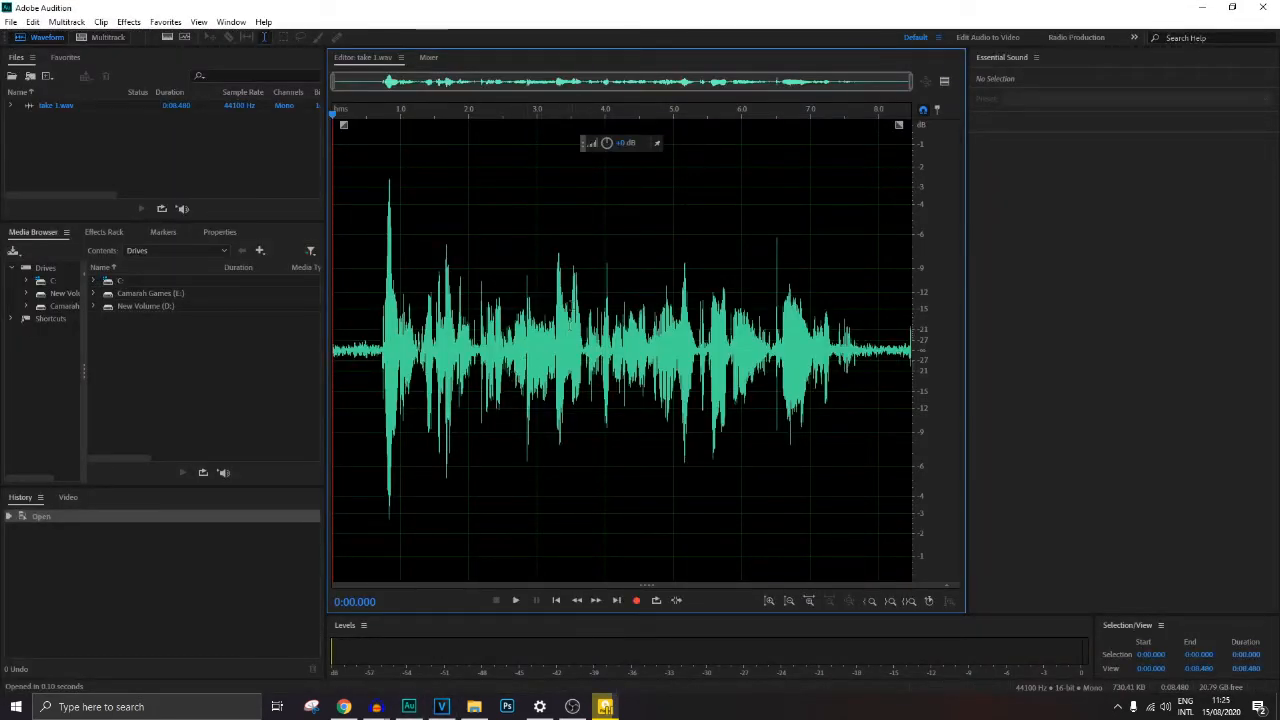
# Step: Select the entire take 1 waveform and play it back
pyautogui.moveTo(366, 200); pyautogui.dragTo(543, 213)
pyautogui.click(509, 286)
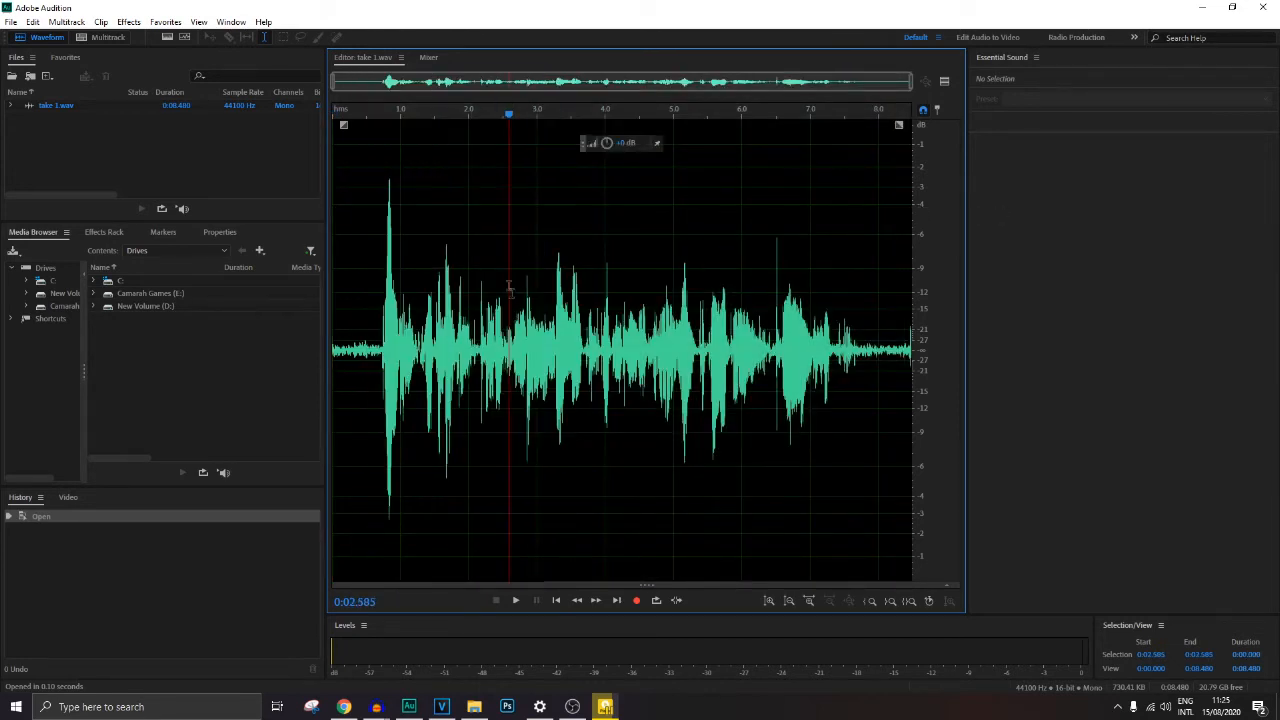
pyautogui.hotkey('ctrl', 'a')
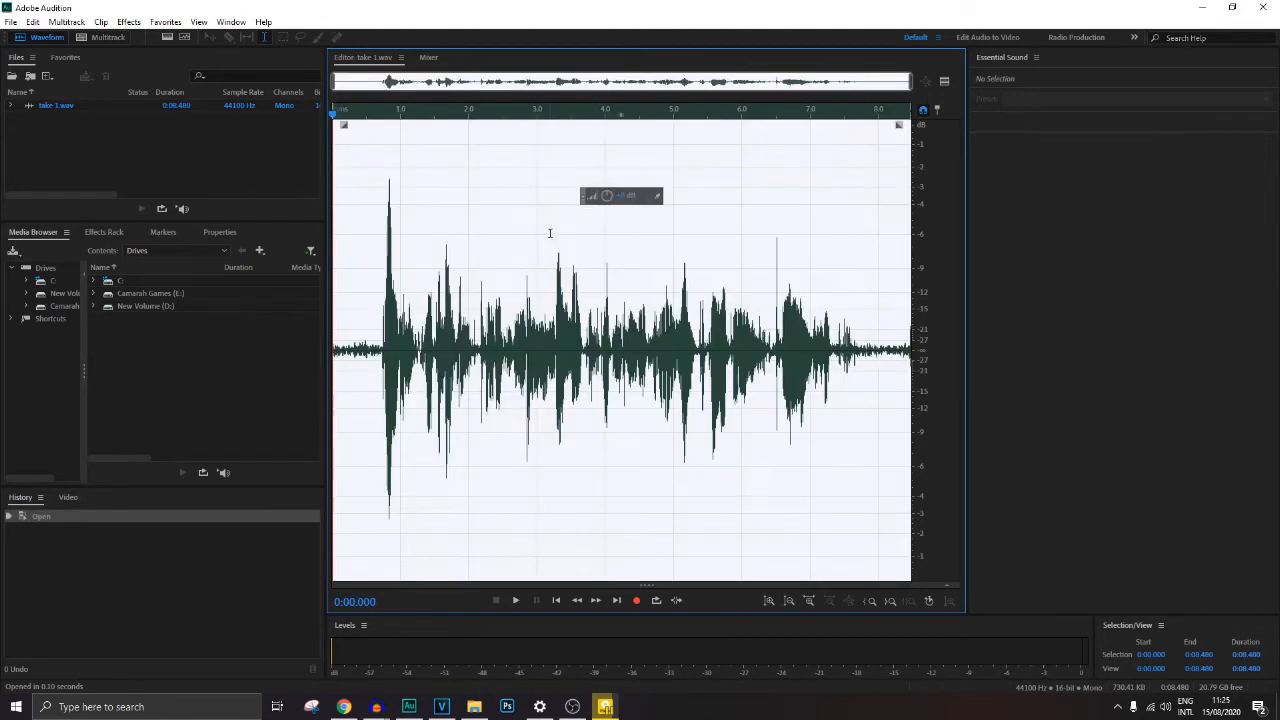
pyautogui.press('space')
pyautogui.press('space')
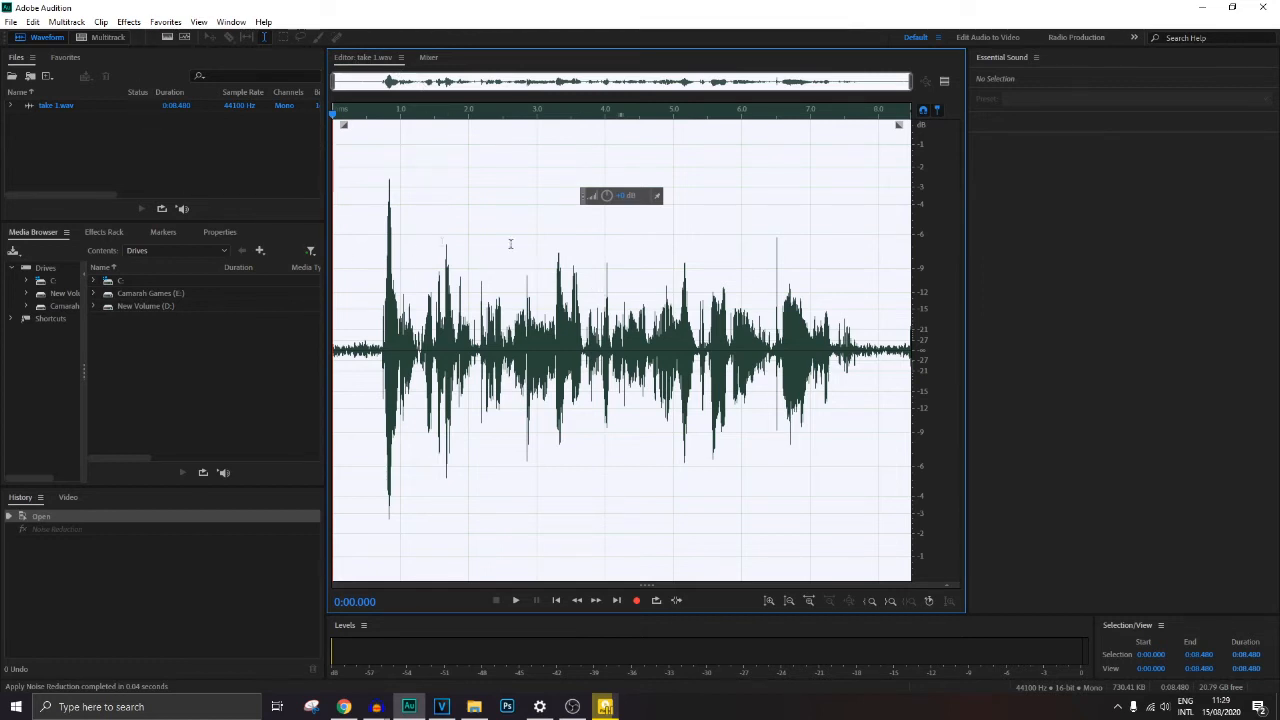
# Step: Select all of the take 1 audio again
pyautogui.click(520, 315)
pyautogui.rightClick(458, 220)
pyautogui.click(485, 230)
pyautogui.rightClick(542, 222)
pyautogui.click(575, 232)
pyautogui.rightClick(486, 262)
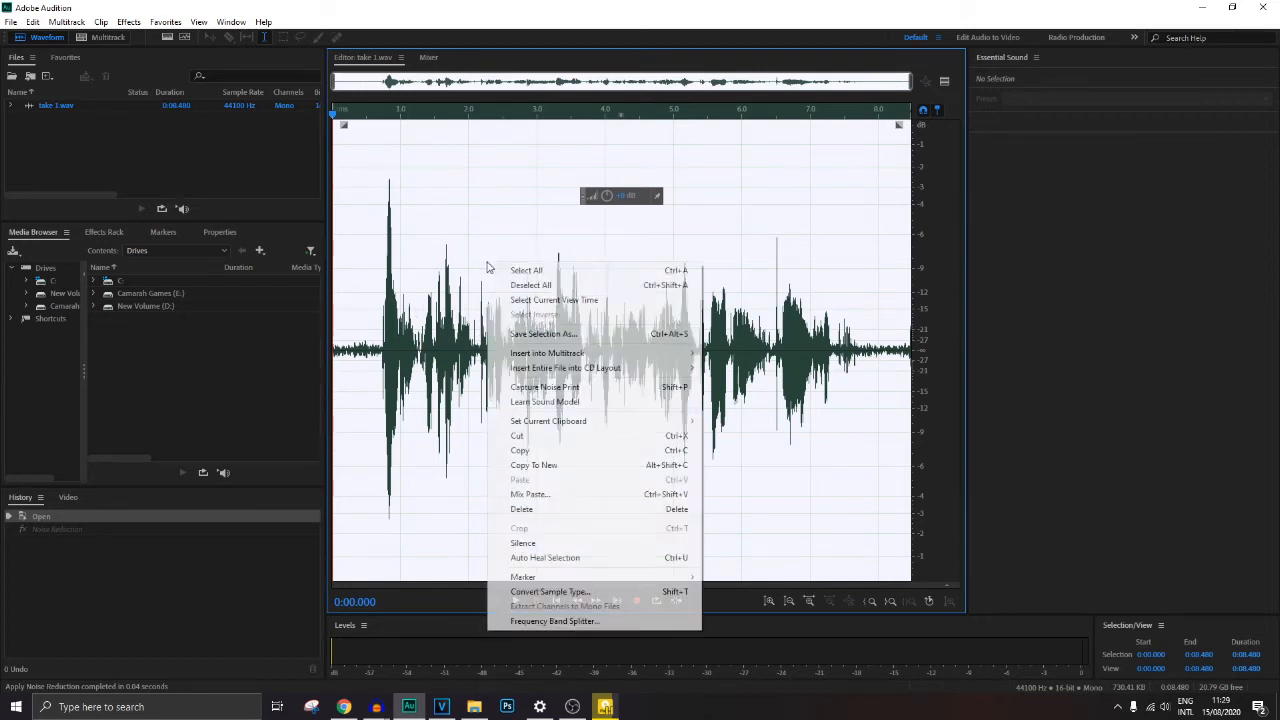
pyautogui.click(520, 267)
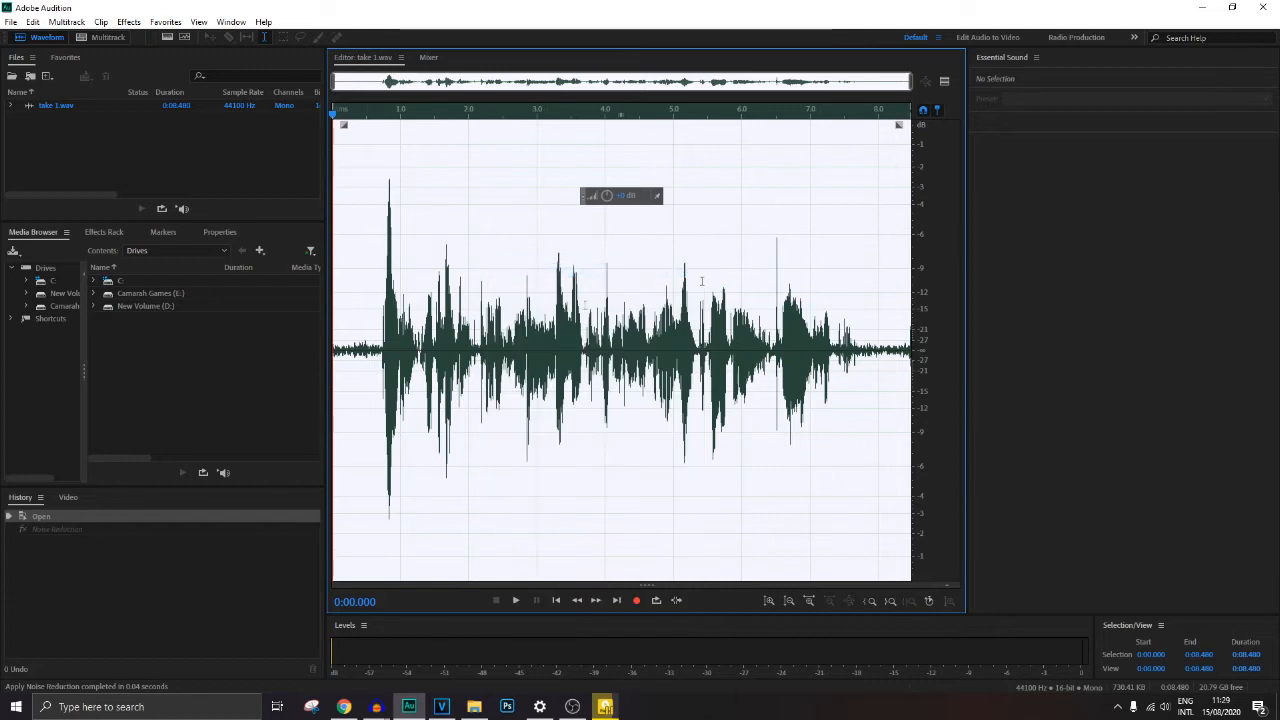
# Step: Open the Mastering effect for the take 1 audio and move its window off the middle of the waveform
pyautogui.click(130, 24)
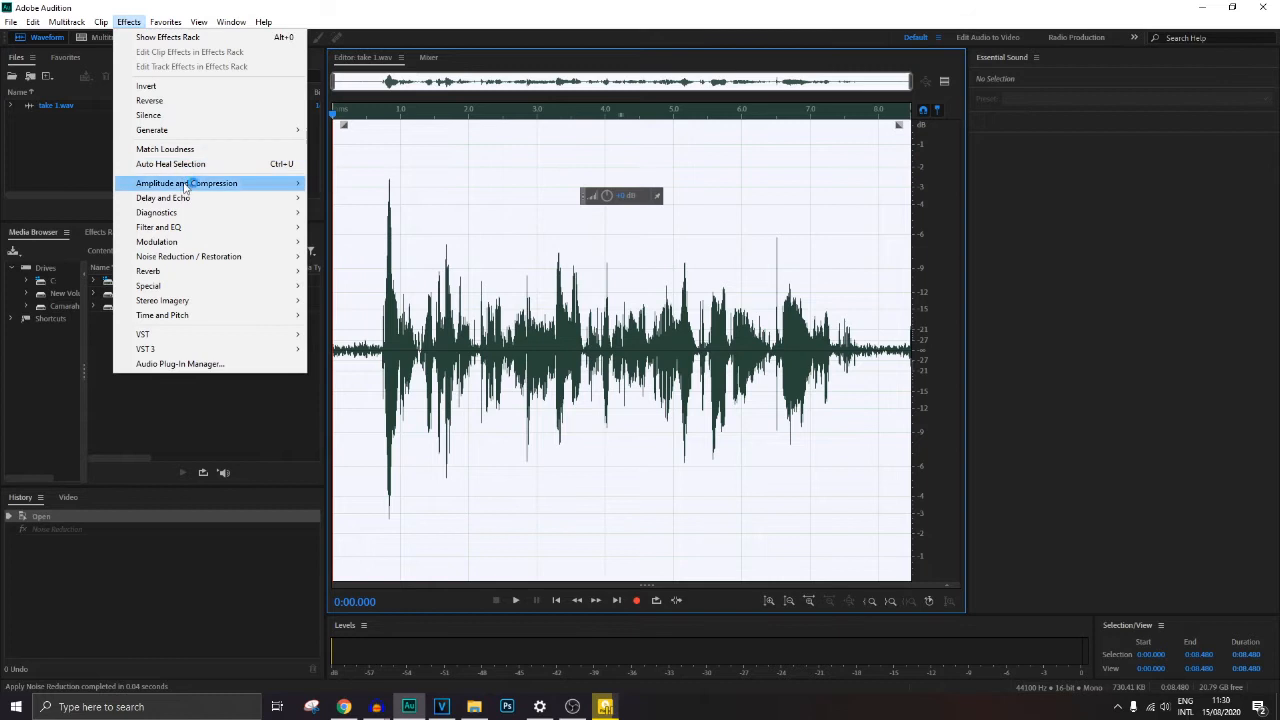
pyautogui.moveTo(245, 237)
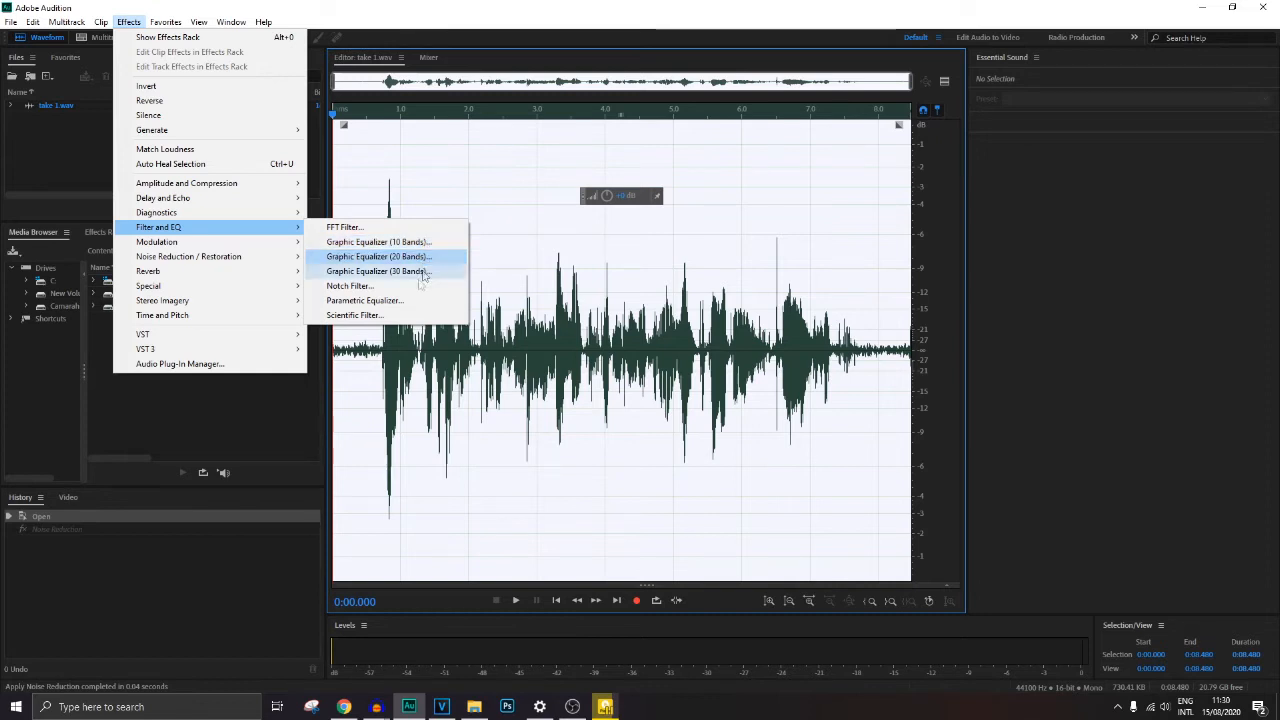
pyautogui.moveTo(216, 290)
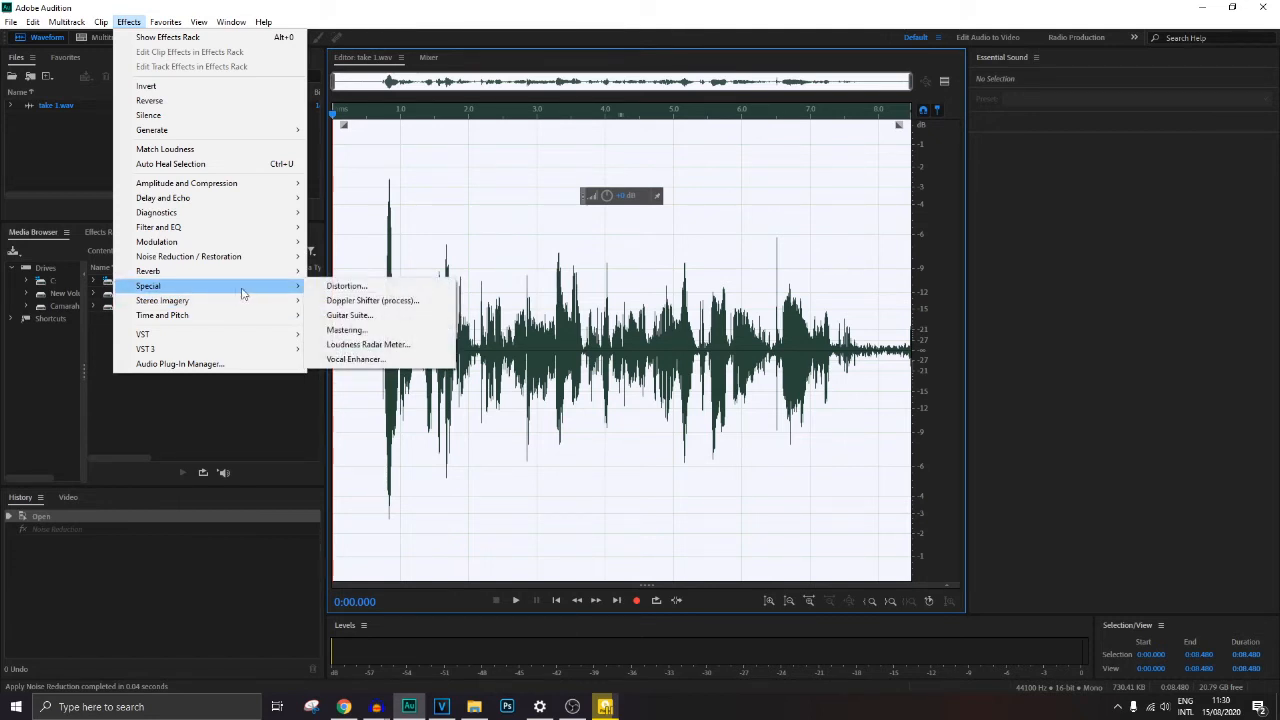
pyautogui.click(360, 333)
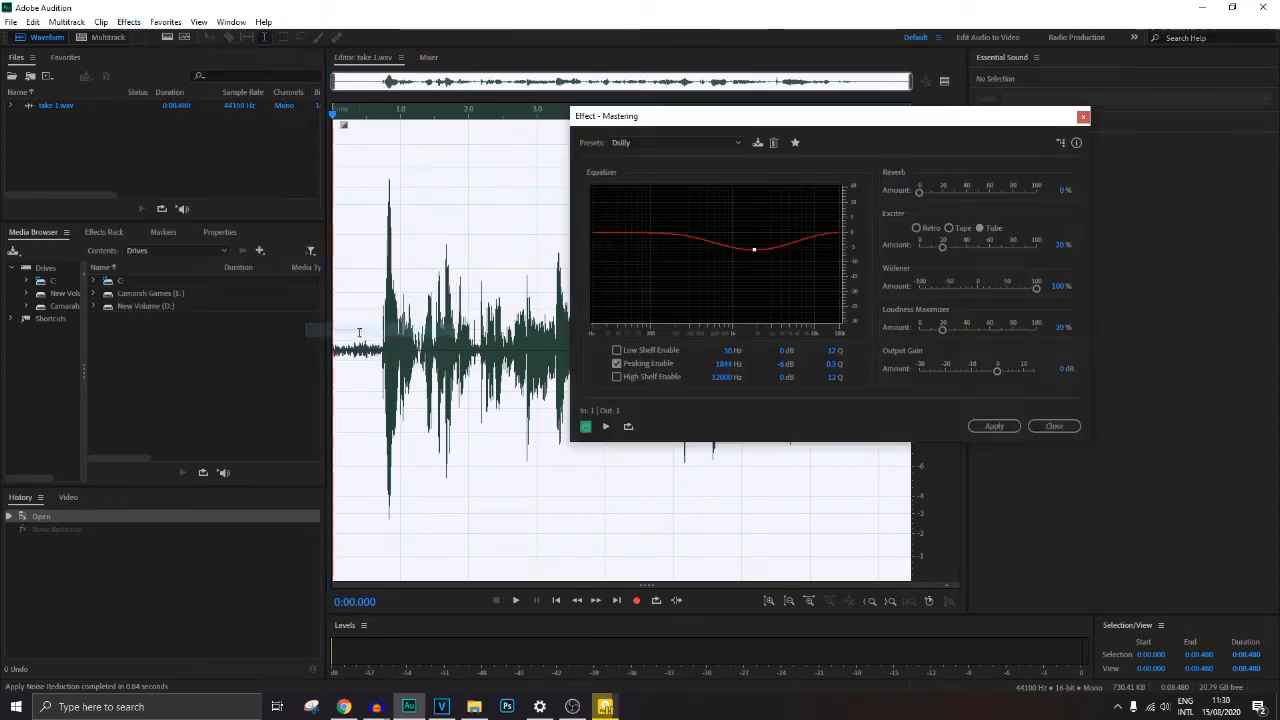
pyautogui.moveTo(687, 119); pyautogui.dragTo(242, 139)
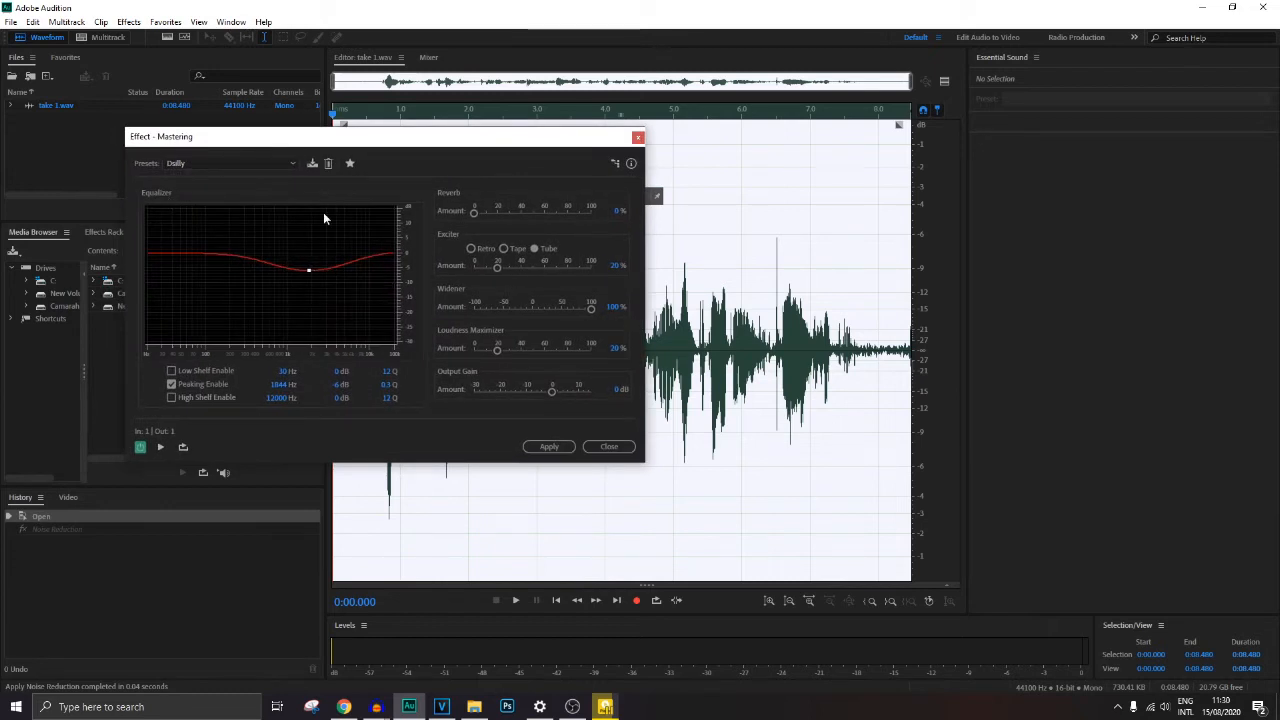
# Step: Try other Mastering presets, including Club Master and Make Room For Vocals
pyautogui.click(216, 165)
pyautogui.click(212, 311)
pyautogui.click(228, 165)
pyautogui.click(225, 267)
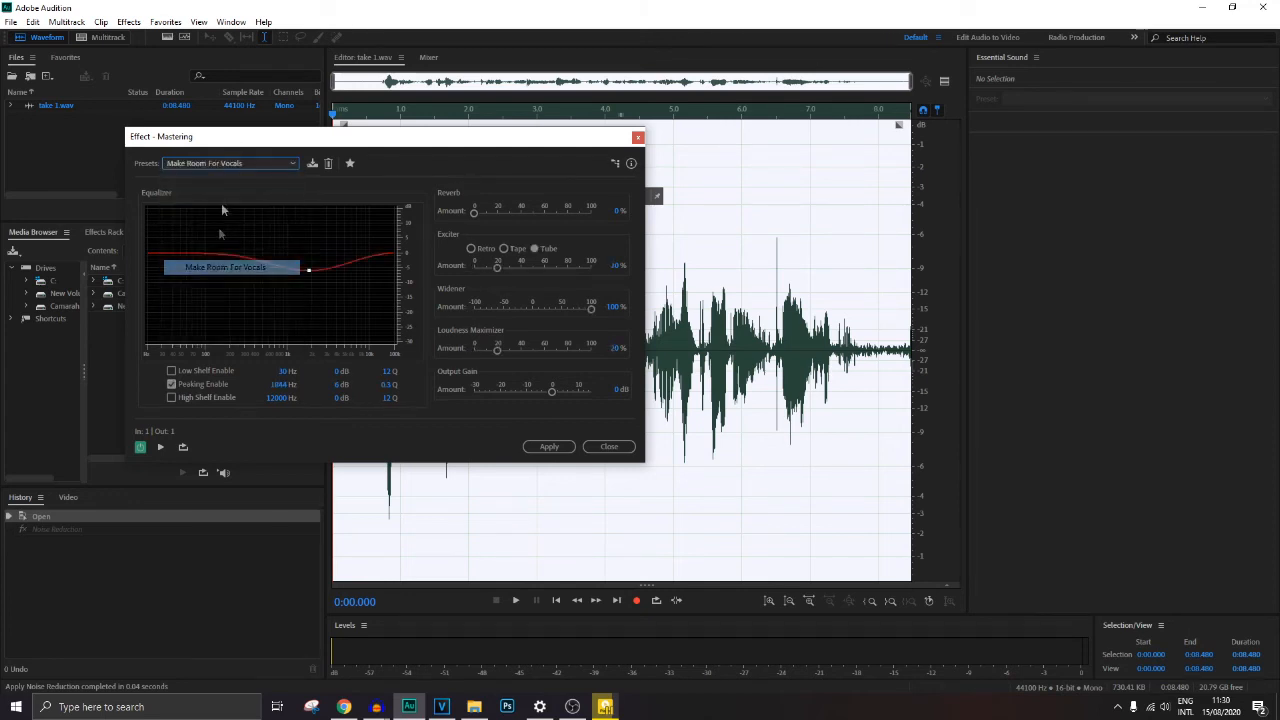
pyautogui.click(224, 164)
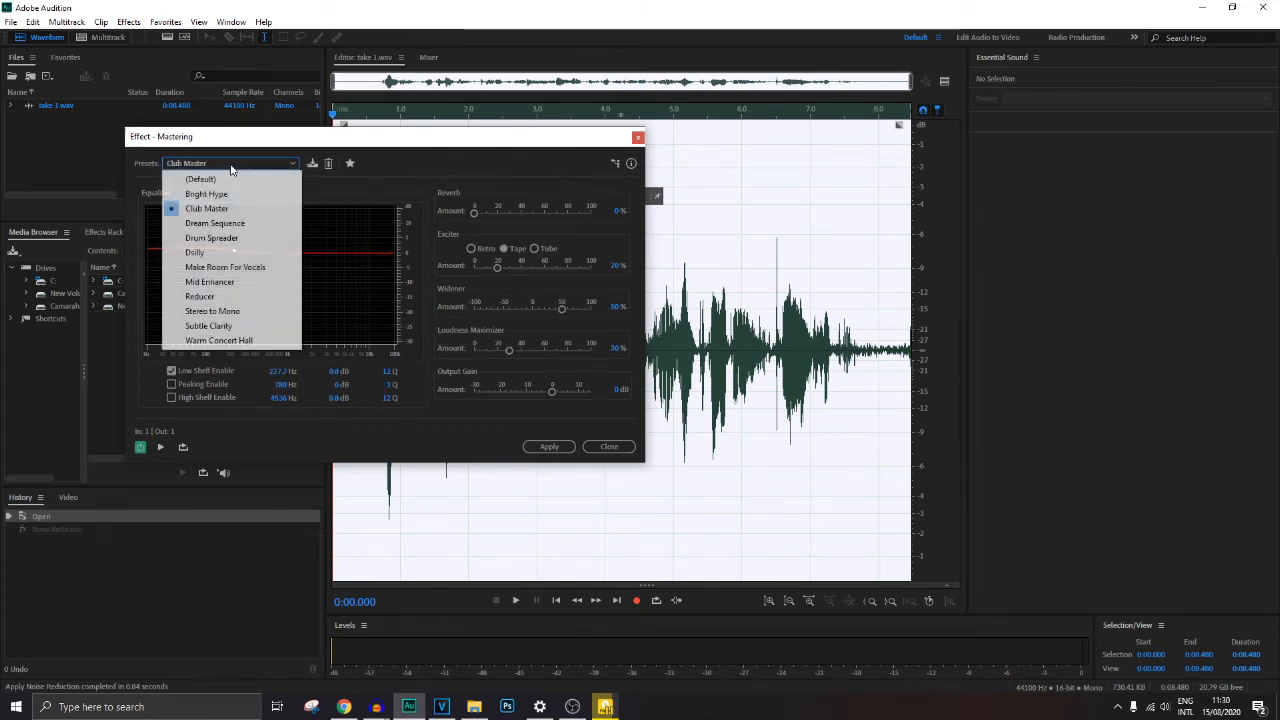
pyautogui.click(225, 267)
# Step: Apply the Mastering effect to take 1 with the Dsilly preset
pyautogui.click(237, 172)
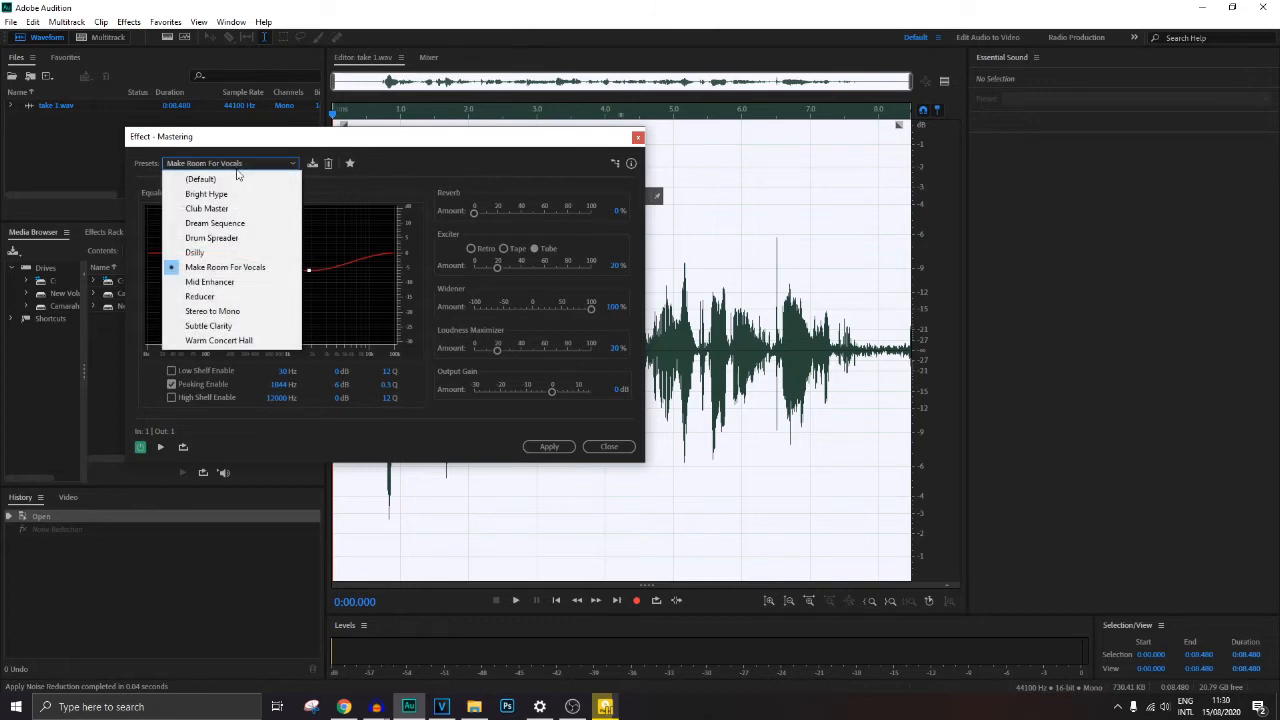
pyautogui.click(205, 259)
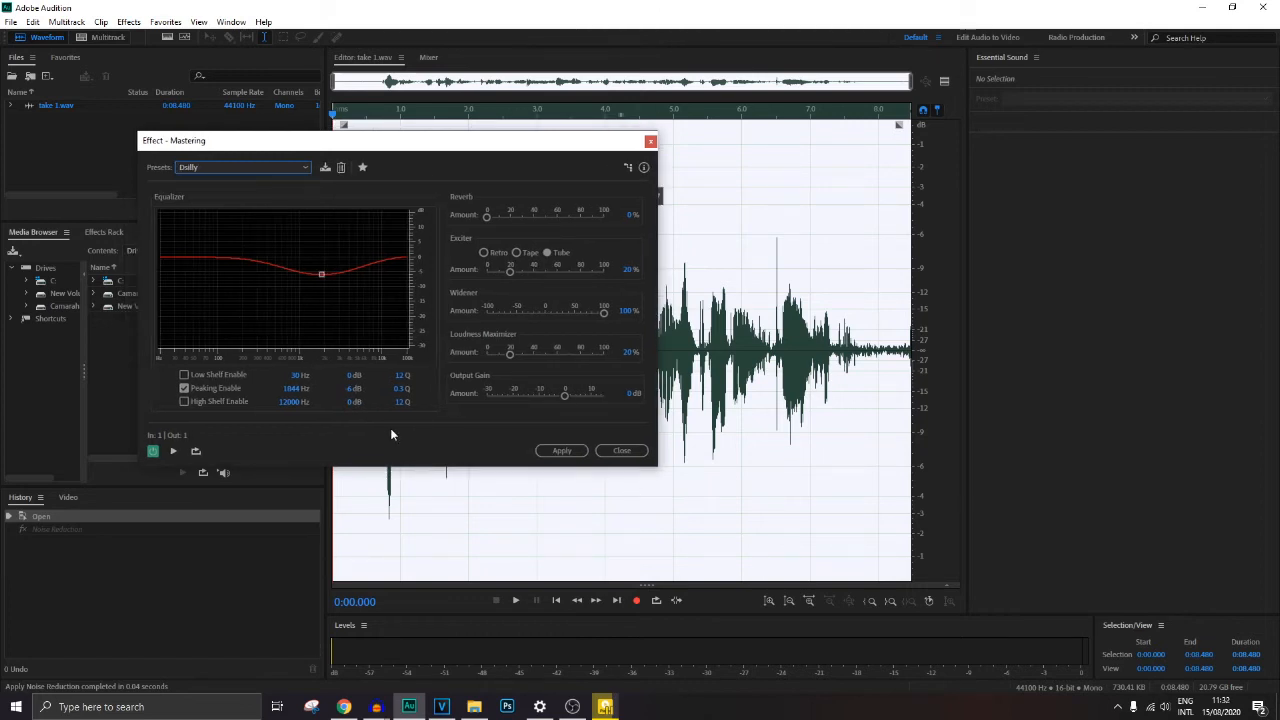
pyautogui.click(561, 451)
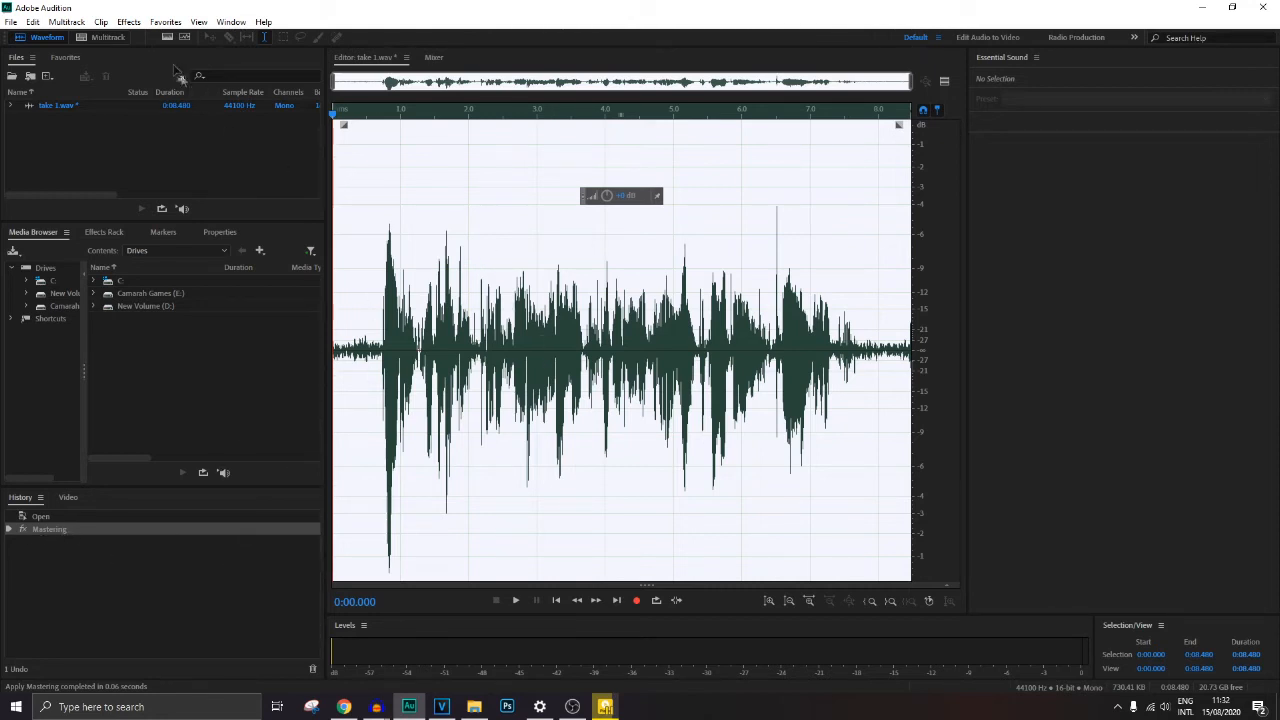
# Step: Open the 20-band Graphic Equalizer for the take 1 audio and reposition its window
pyautogui.click(126, 21)
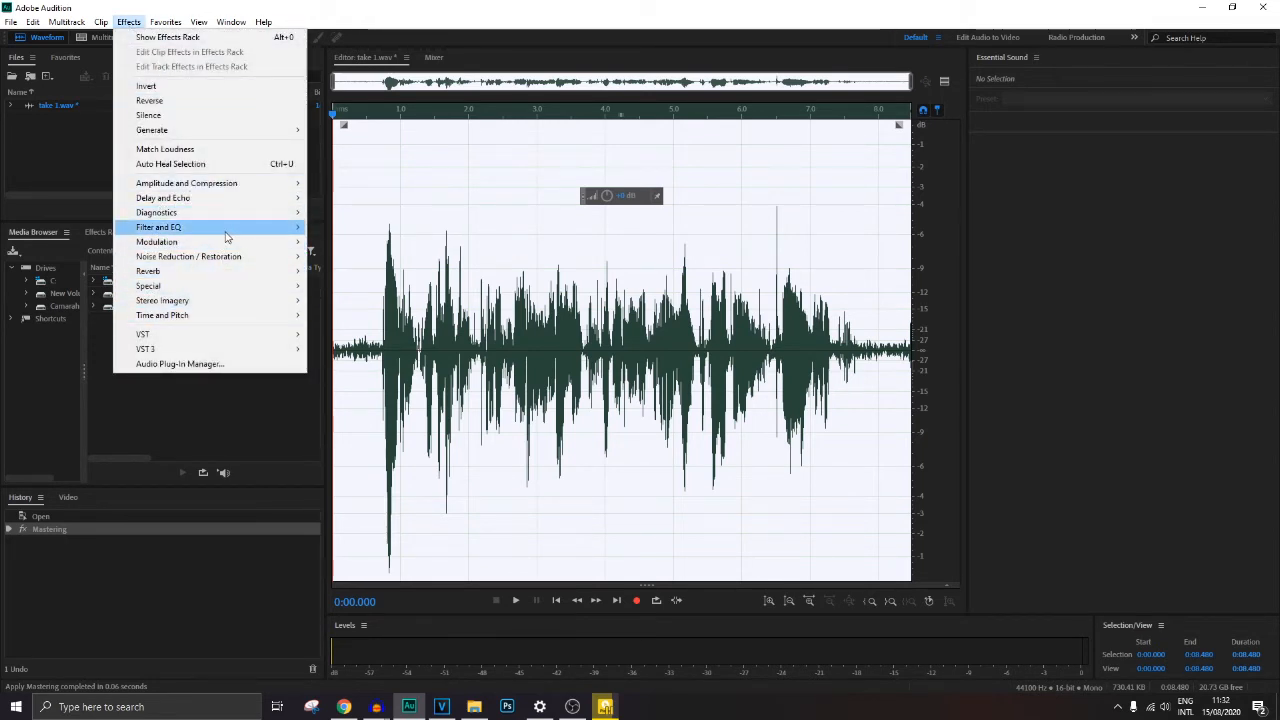
pyautogui.moveTo(226, 236)
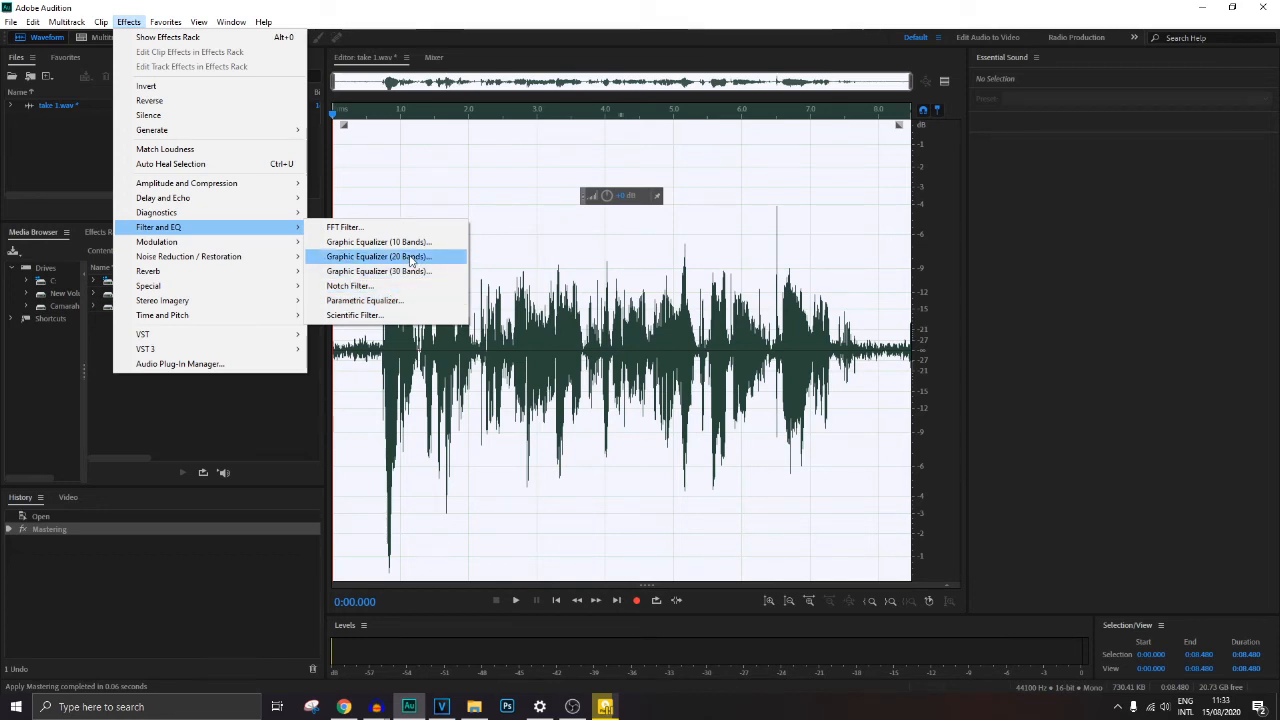
pyautogui.click(387, 260)
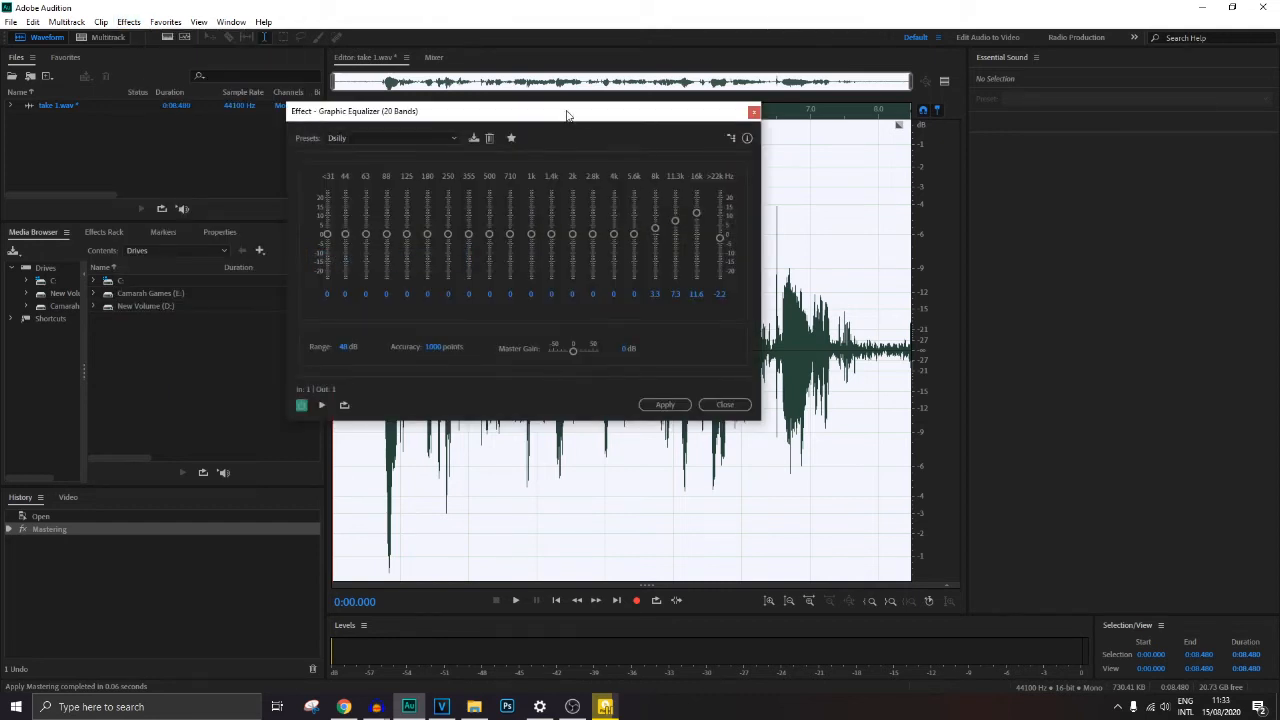
pyautogui.moveTo(566, 116); pyautogui.dragTo(594, 111)
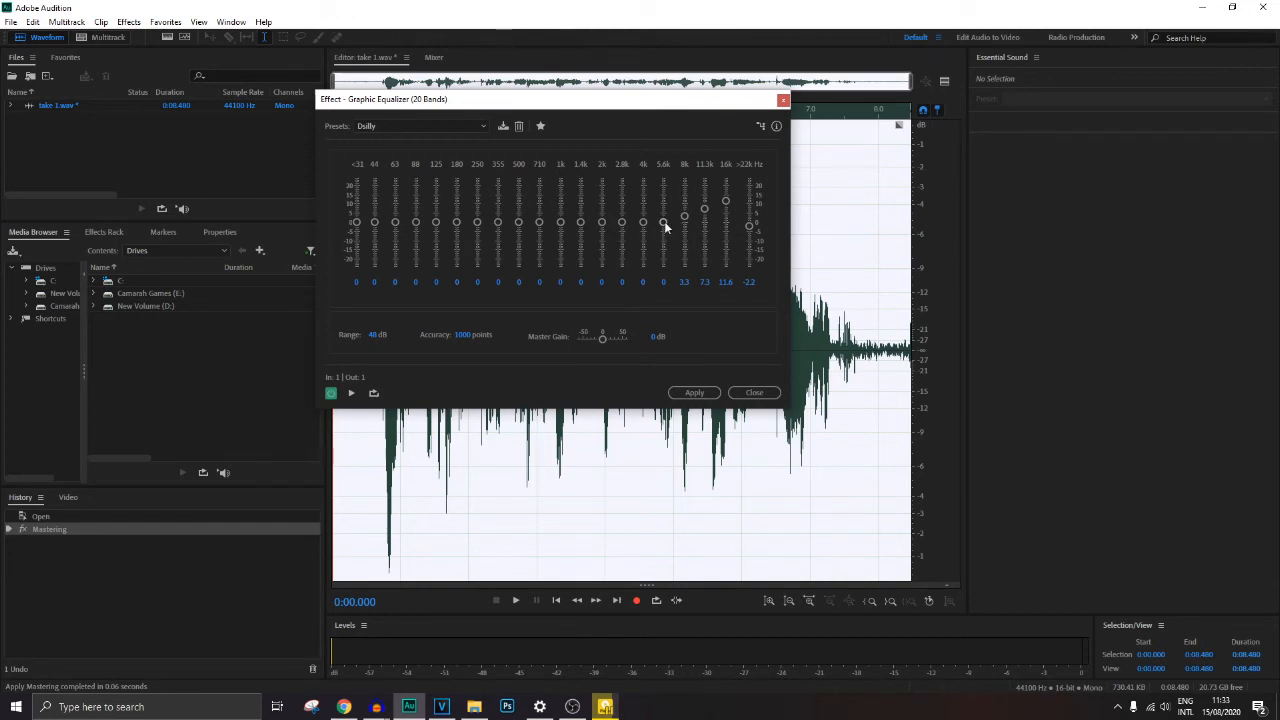
# Step: Try raising the 4k, 5.6k and 8k bands from the default equalizer preset, try Heavy Guitar, and reload the Dsilly preset
pyautogui.click(422, 123)
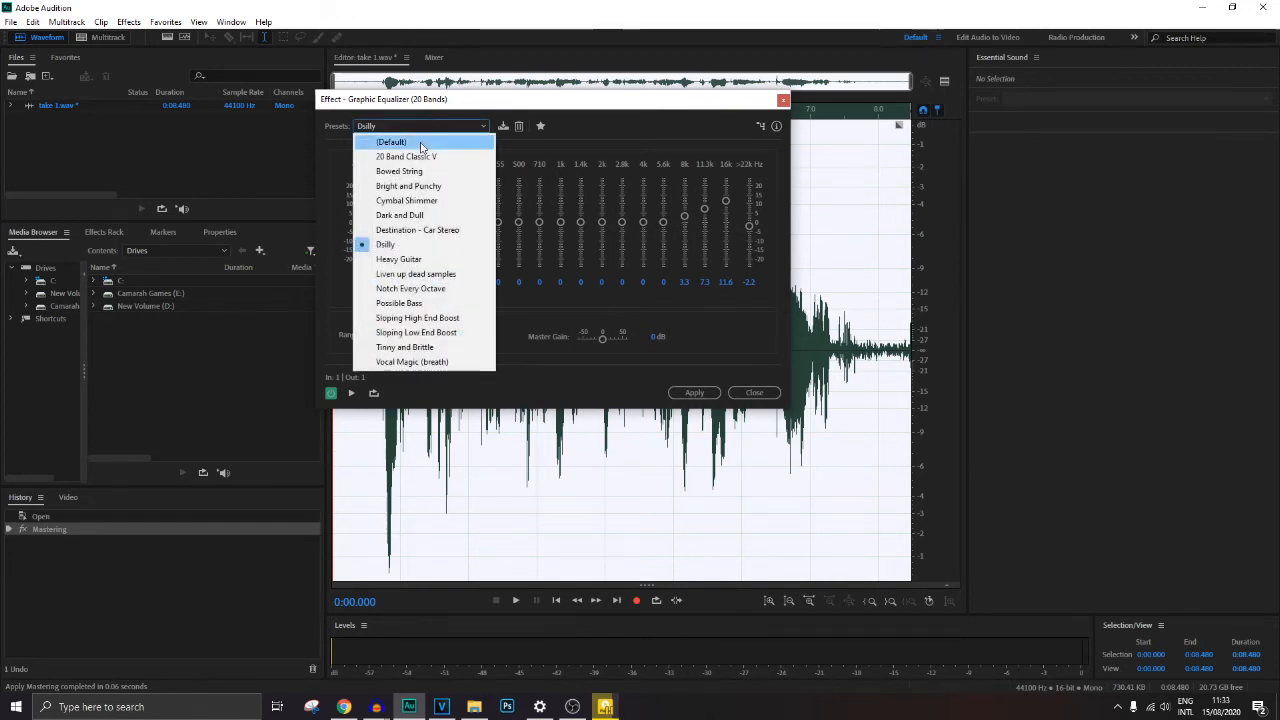
pyautogui.click(420, 141)
pyautogui.moveTo(640, 221); pyautogui.dragTo(684, 212)
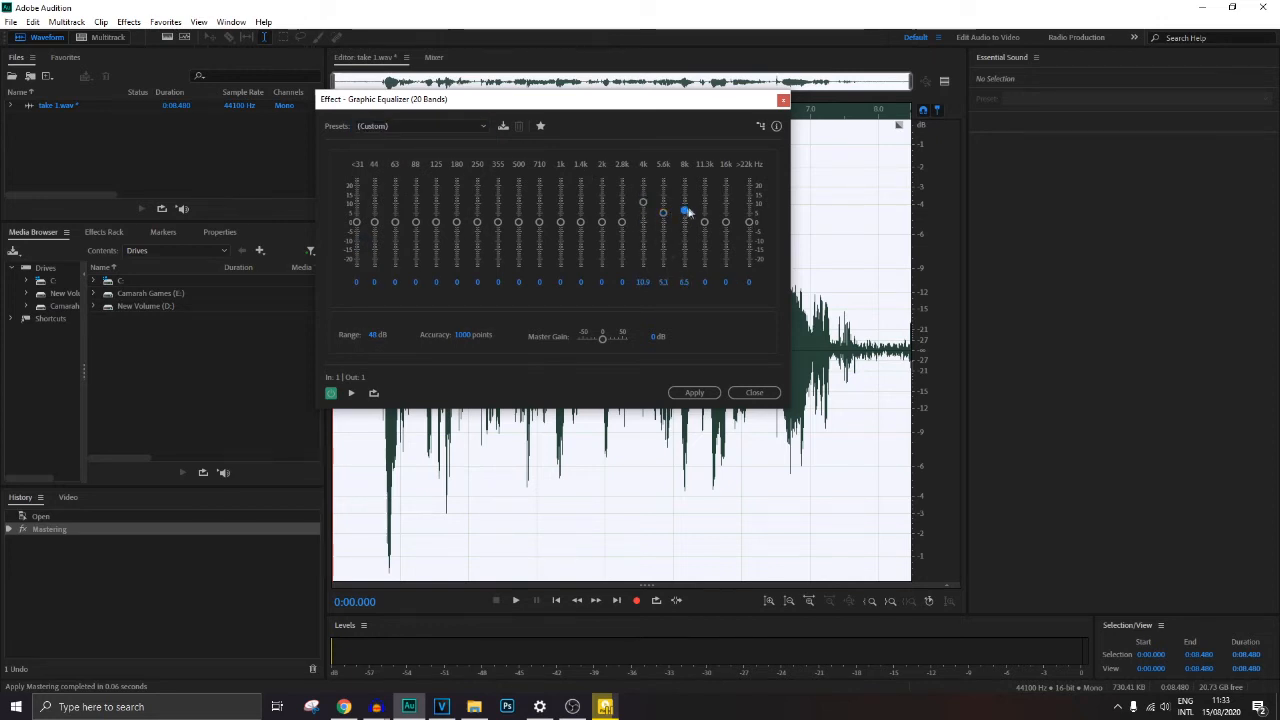
pyautogui.click(425, 126)
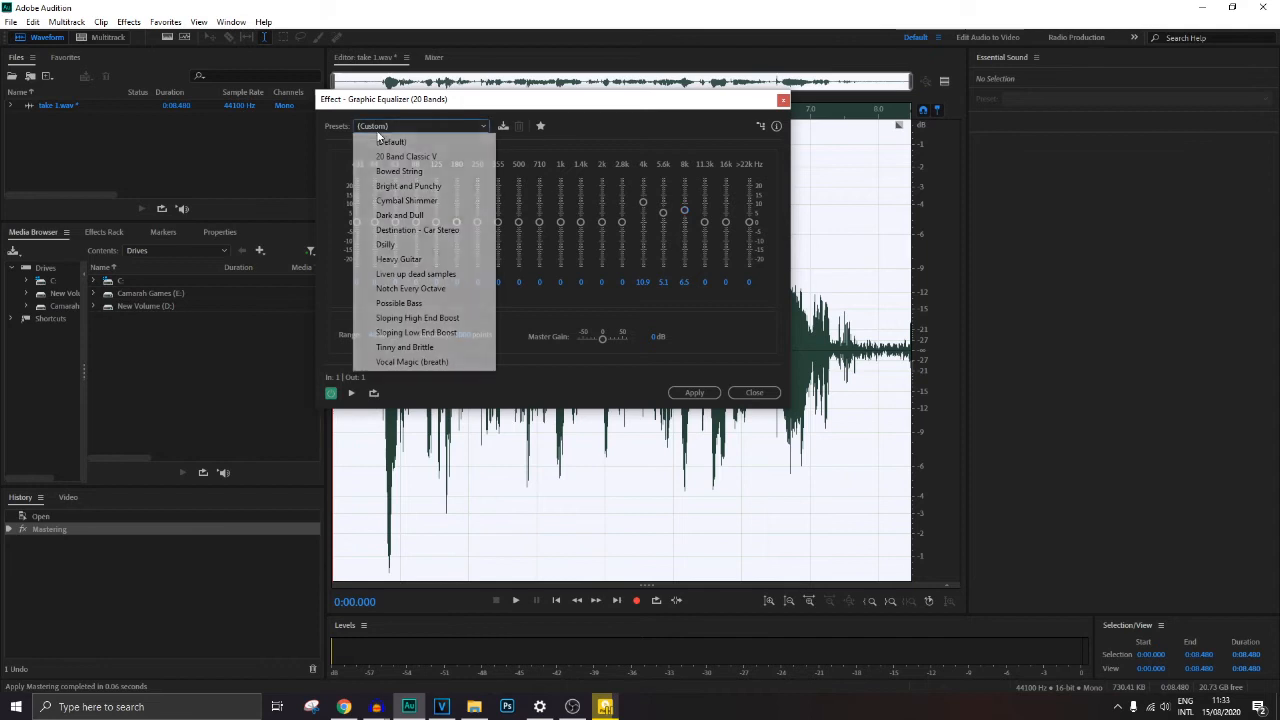
pyautogui.click(399, 258)
pyautogui.click(400, 127)
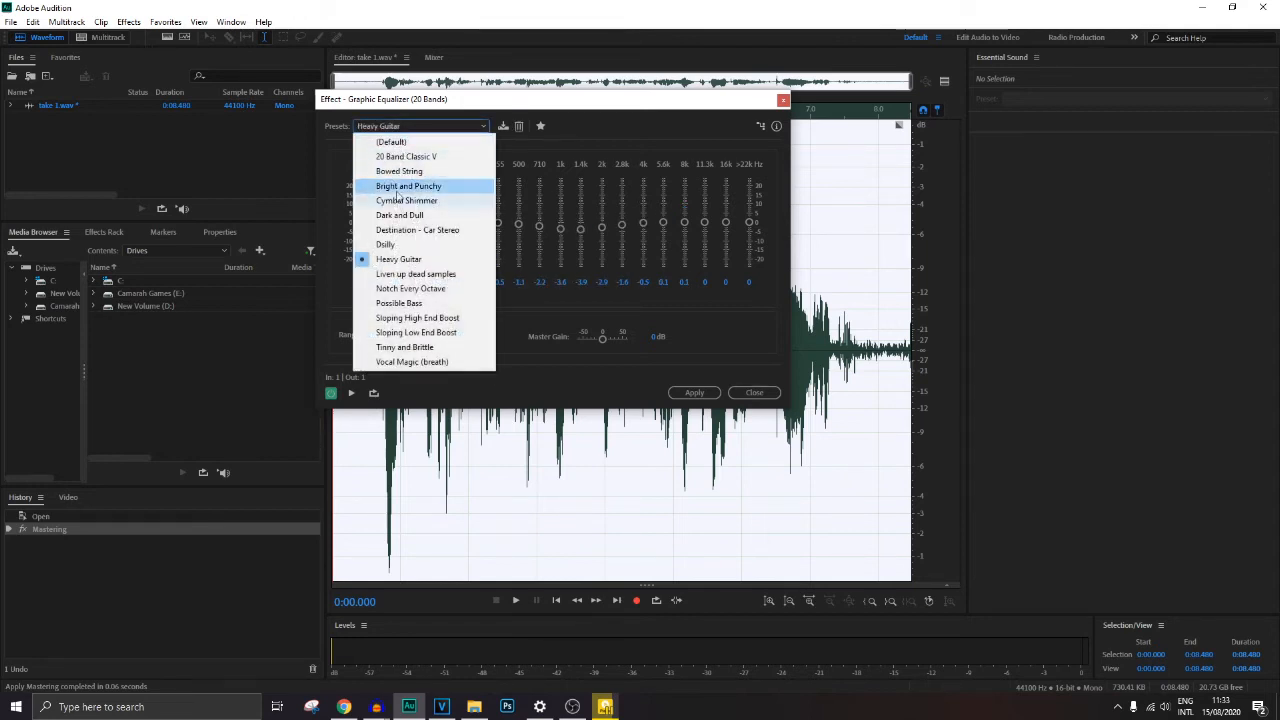
pyautogui.click(388, 244)
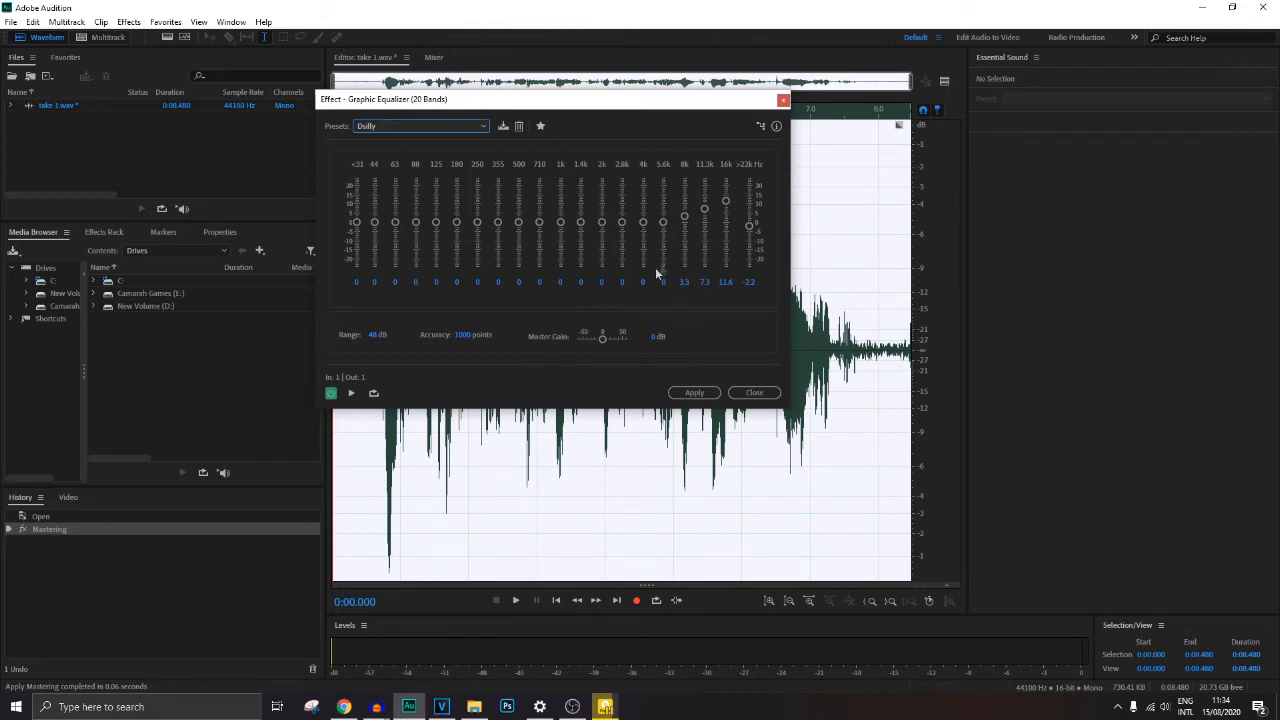
# Step: Examine the Dsilly preset's 8k and 11.3k band gains and its accuracy and range values
pyautogui.click(681, 282)
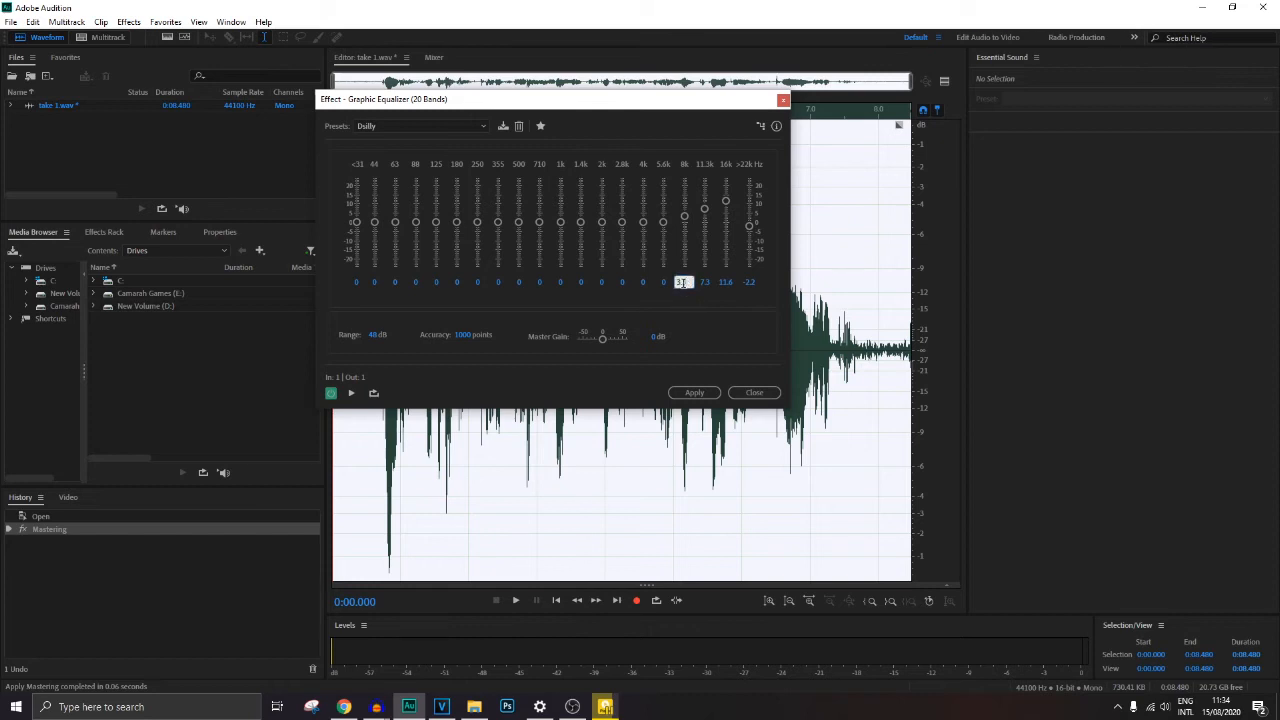
pyautogui.click(710, 295)
pyautogui.click(706, 284)
pyautogui.click(715, 300)
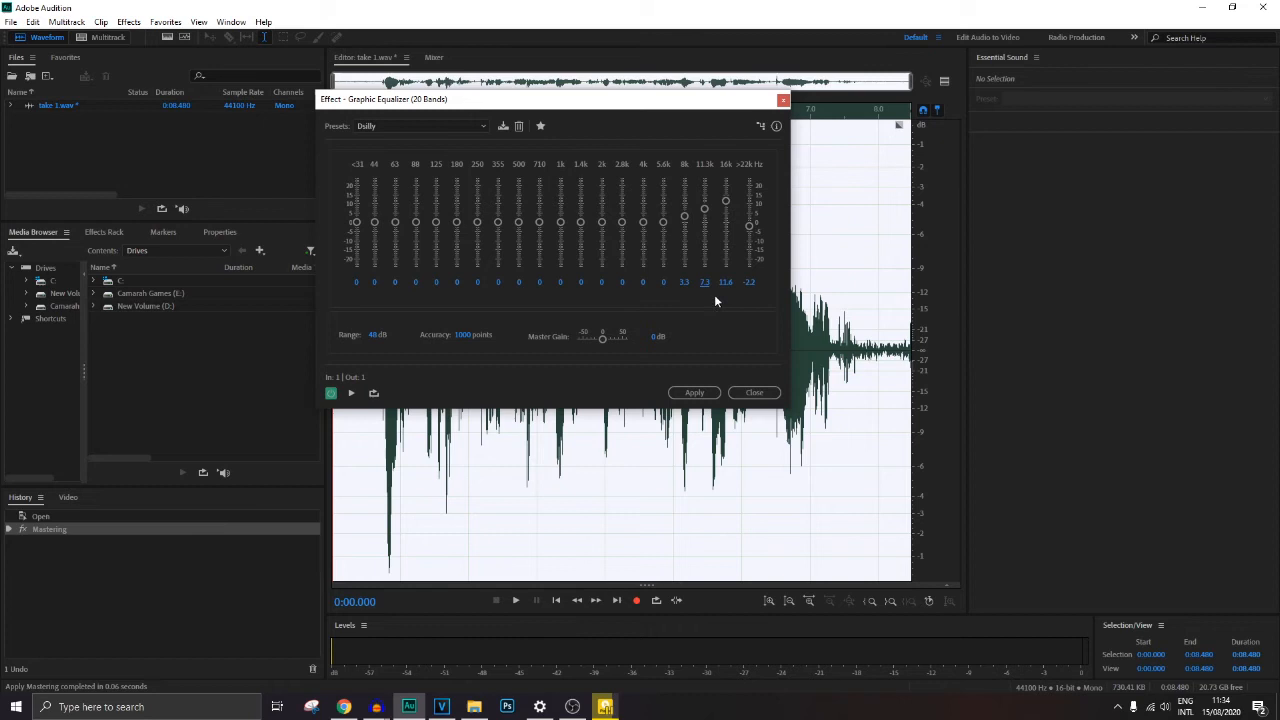
pyautogui.click(463, 339)
pyautogui.click(375, 335)
# Step: Reset the equalizer to the default preset and raise 2k to 12.4, 5.6k to 21.5 and 16k to 10.5 dB
pyautogui.click(376, 127)
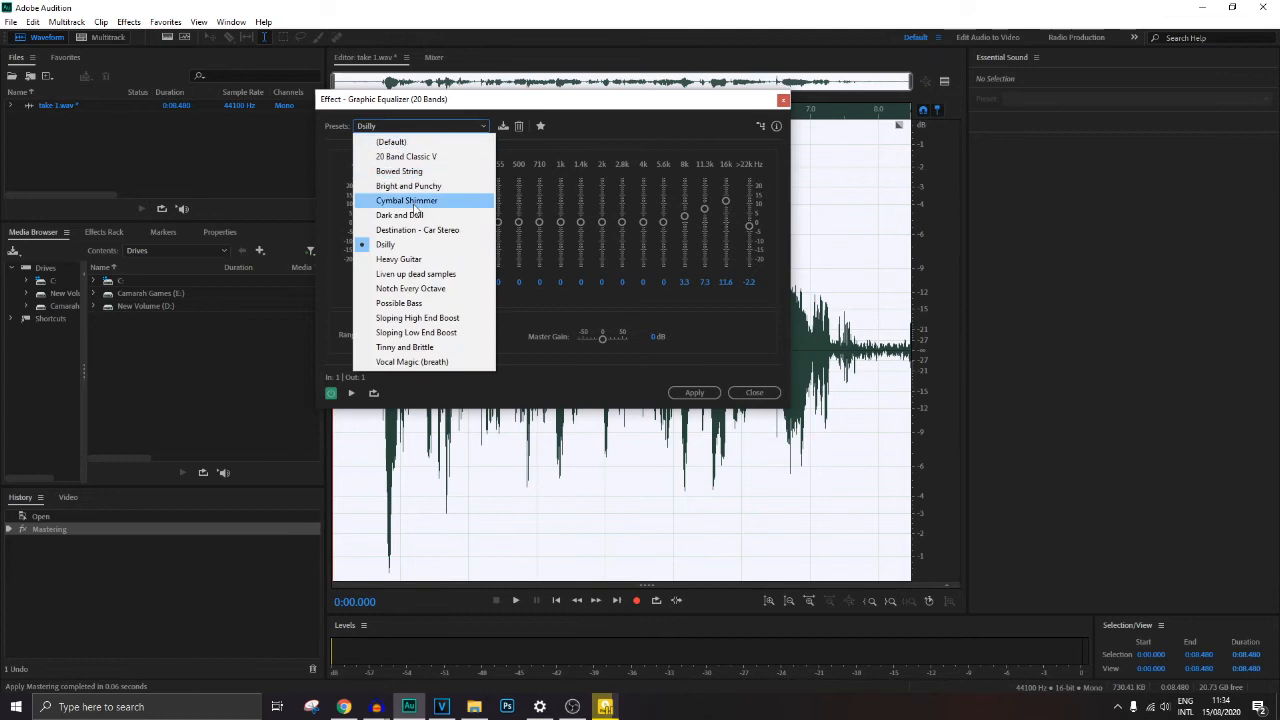
pyautogui.click(391, 141)
pyautogui.moveTo(601, 221); pyautogui.dragTo(601, 199)
pyautogui.moveTo(663, 221); pyautogui.dragTo(726, 203)
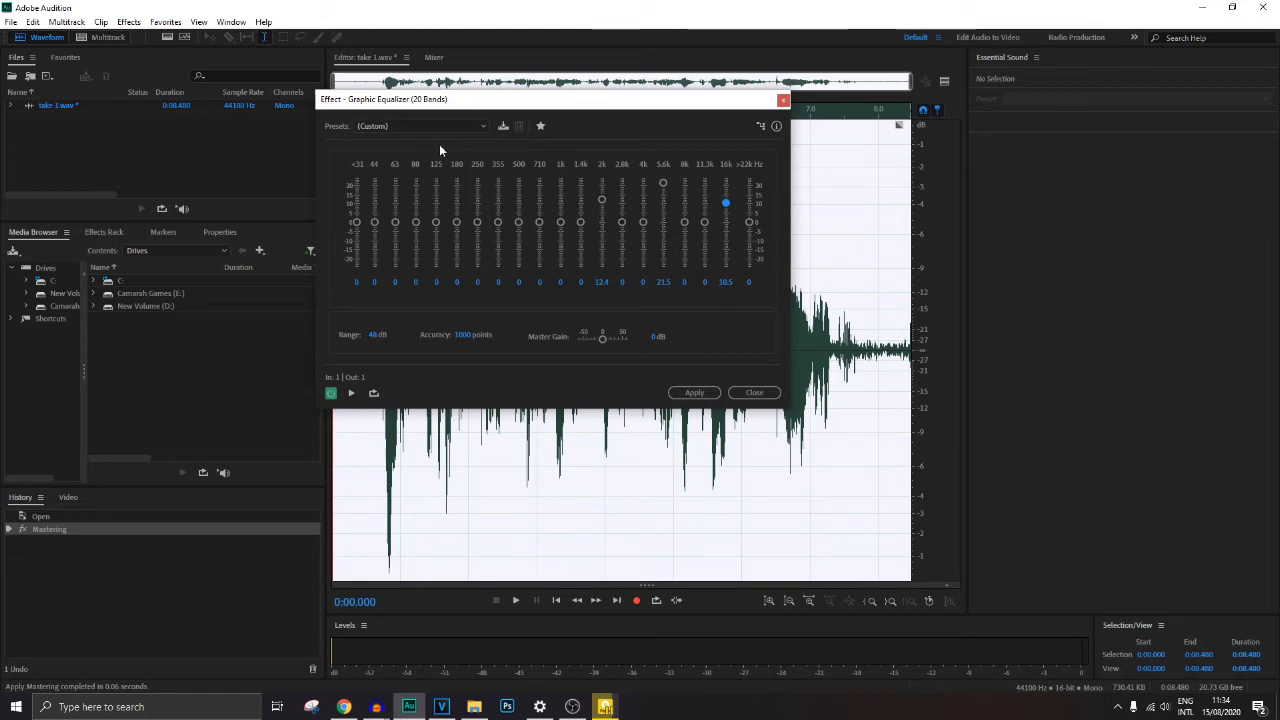
# Step: Try to save the custom equalizer curve as an effect preset named "garaaa"
pyautogui.click(503, 128)
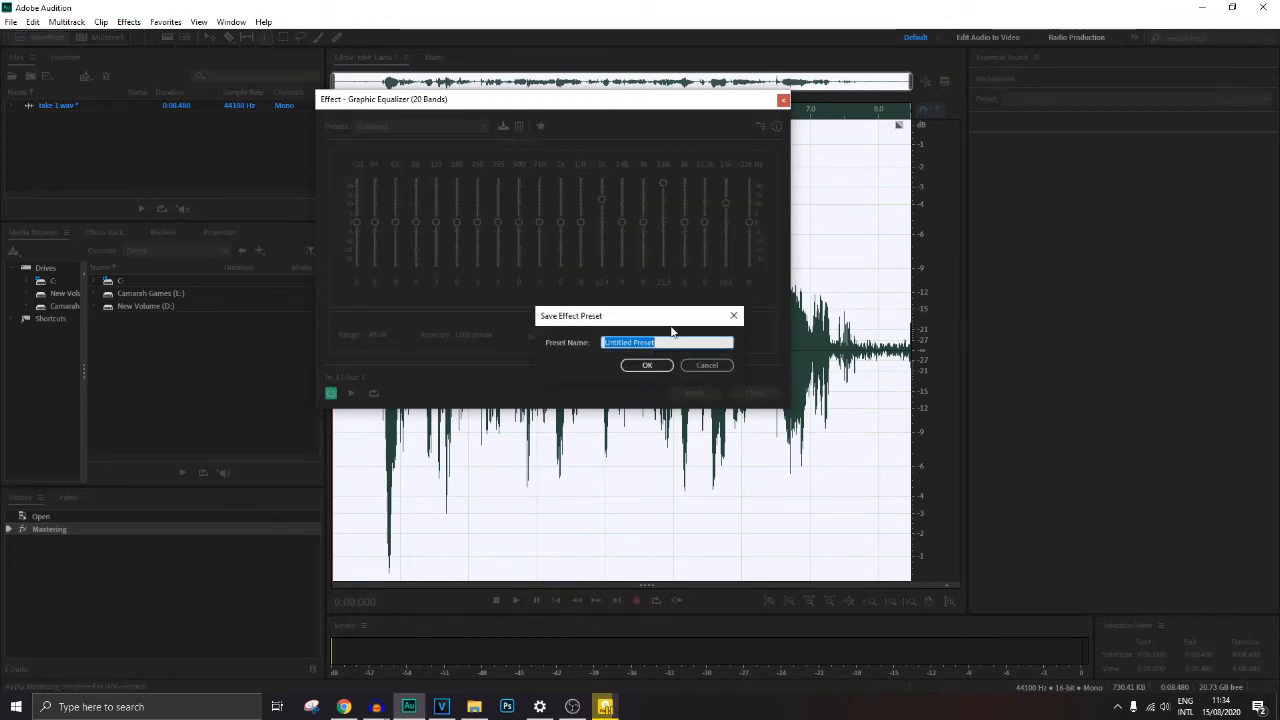
pyautogui.write('g')
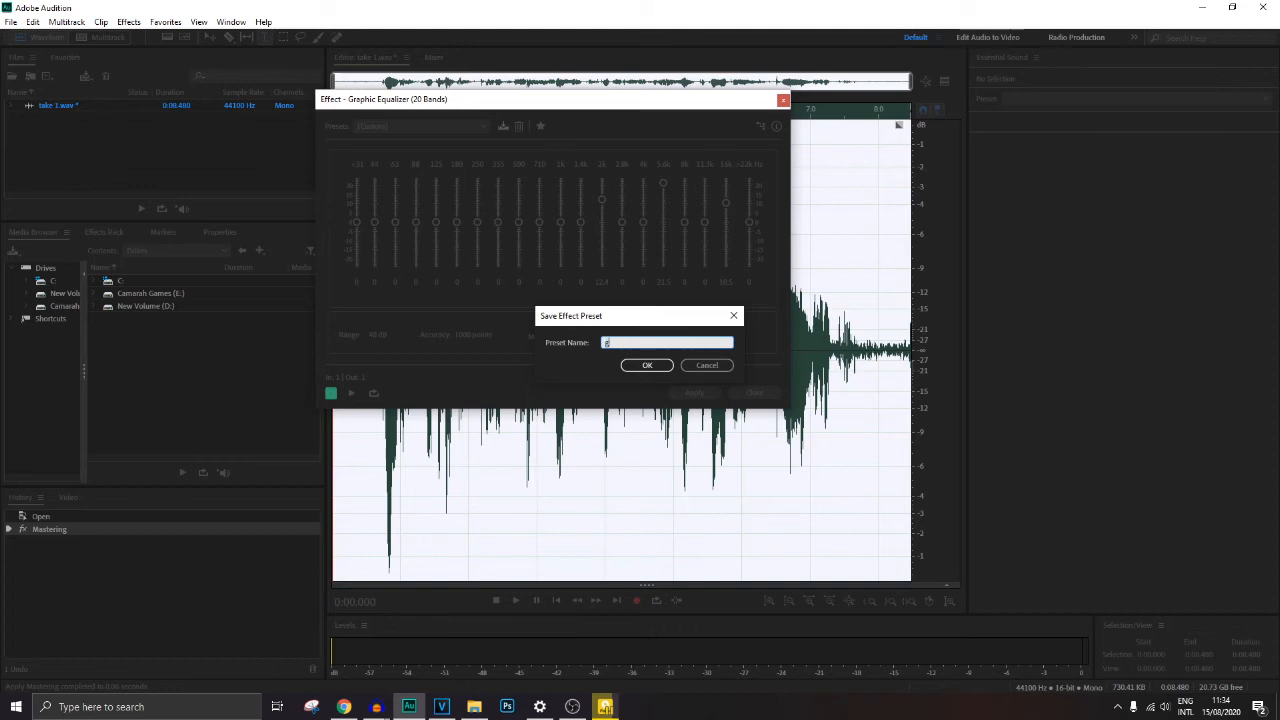
pyautogui.write('araaa')
pyautogui.click(721, 365)
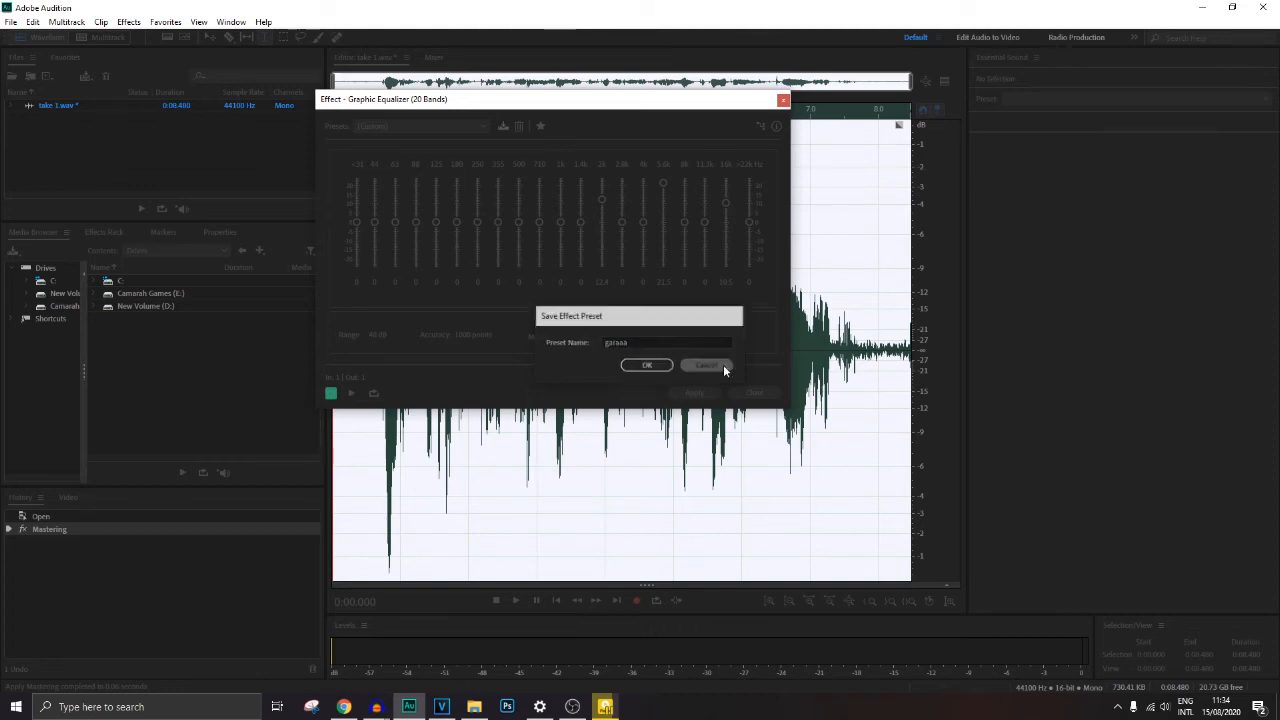
# Step: Load the Dsilly preset in the 20-band Graphic Equalizer and apply it to take 1
pyautogui.click(416, 127)
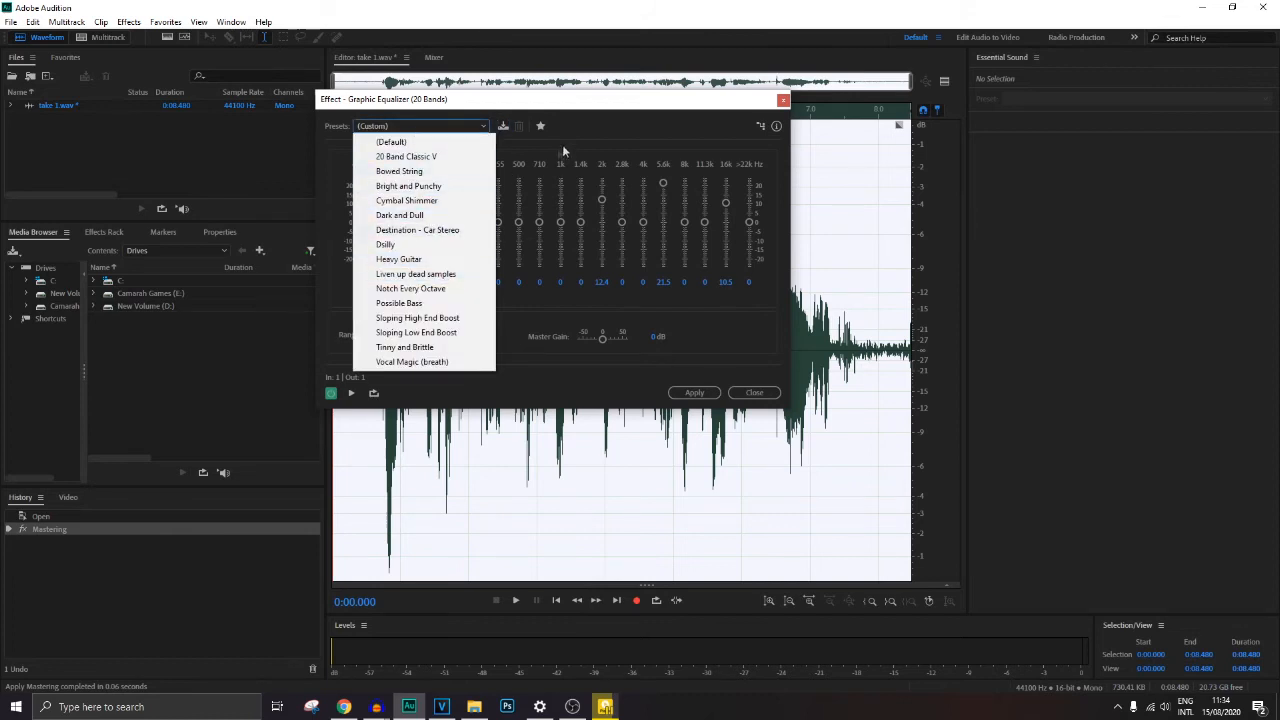
pyautogui.click(563, 147)
pyautogui.click(420, 126)
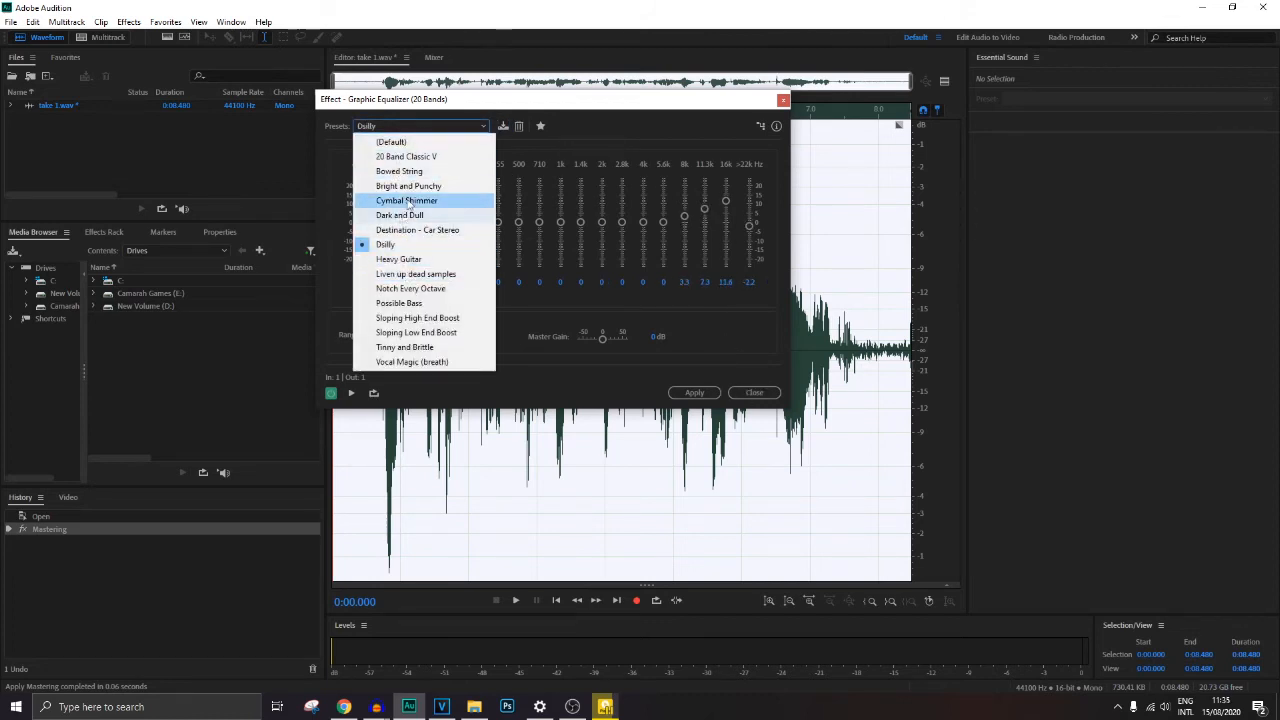
pyautogui.click(420, 251)
pyautogui.click(694, 392)
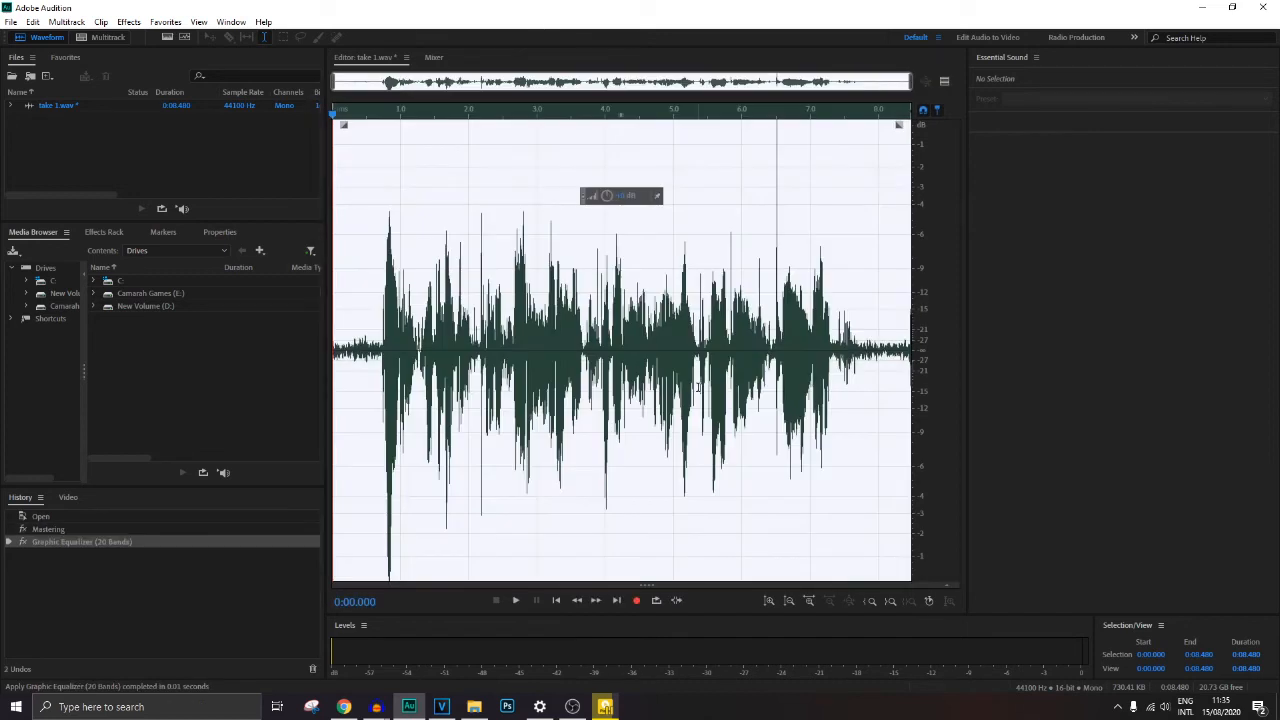
pyautogui.click(128, 22)
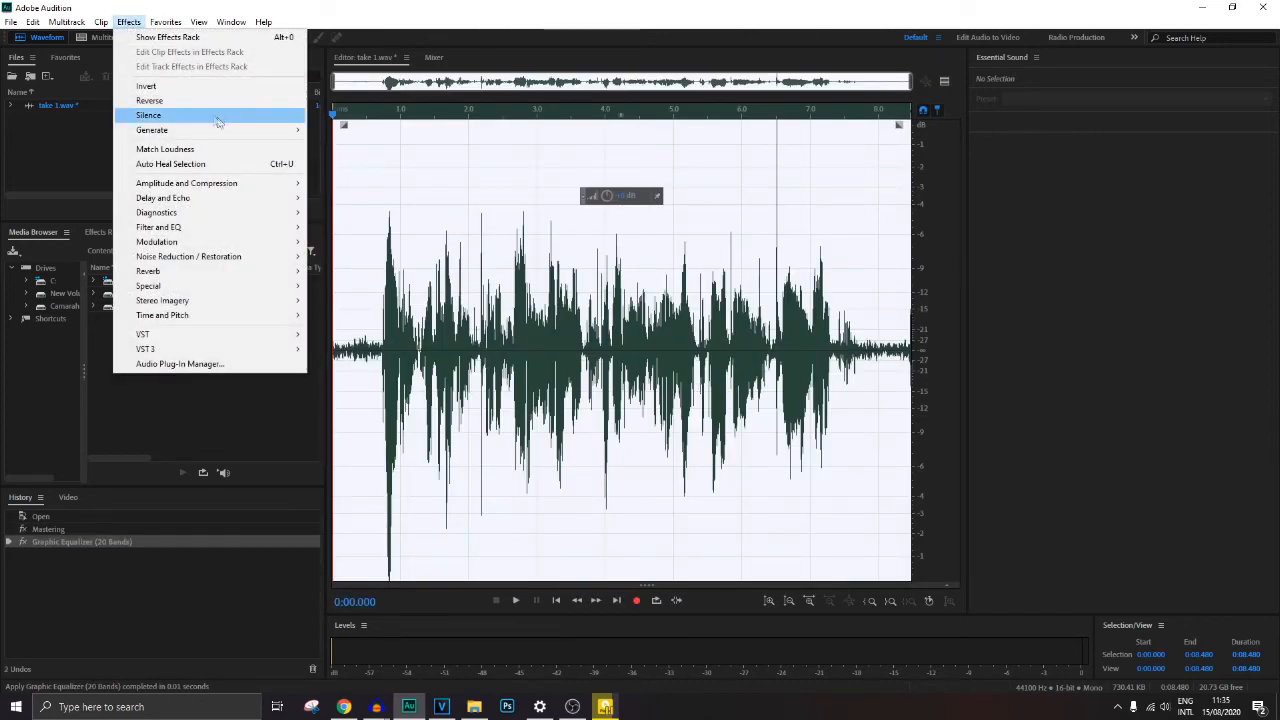
pyautogui.moveTo(255, 190)
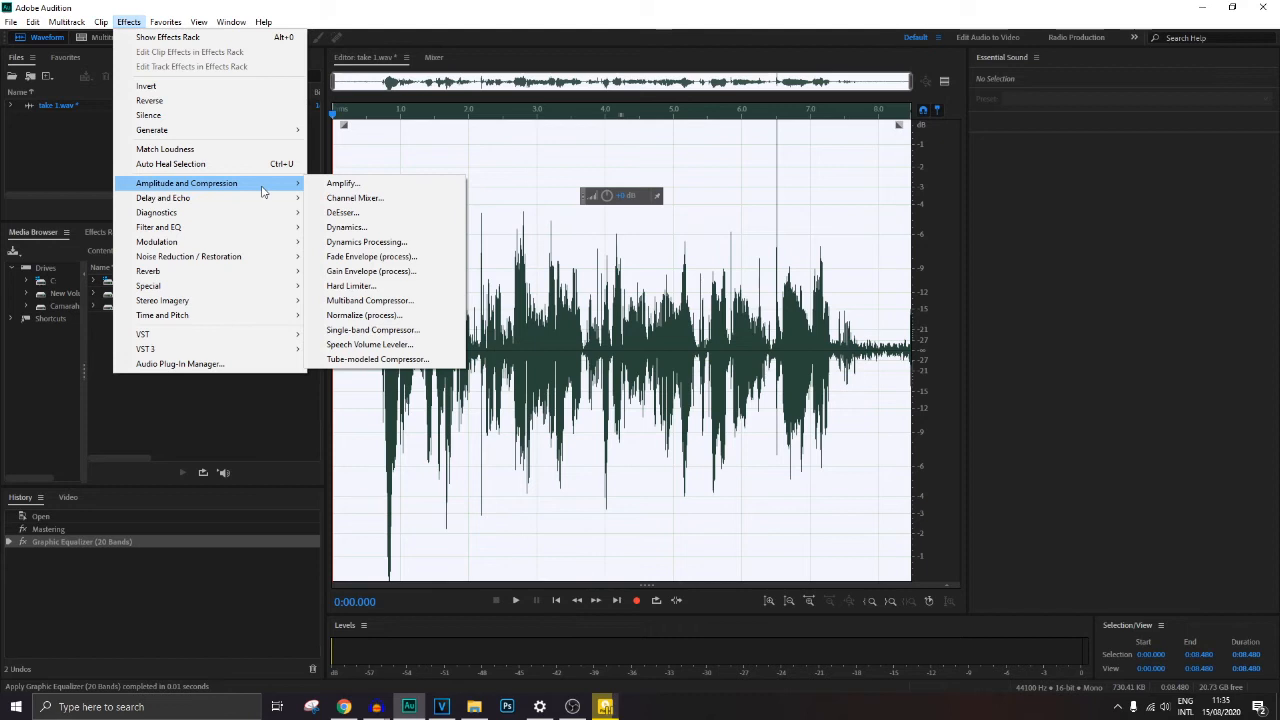
pyautogui.click(553, 28)
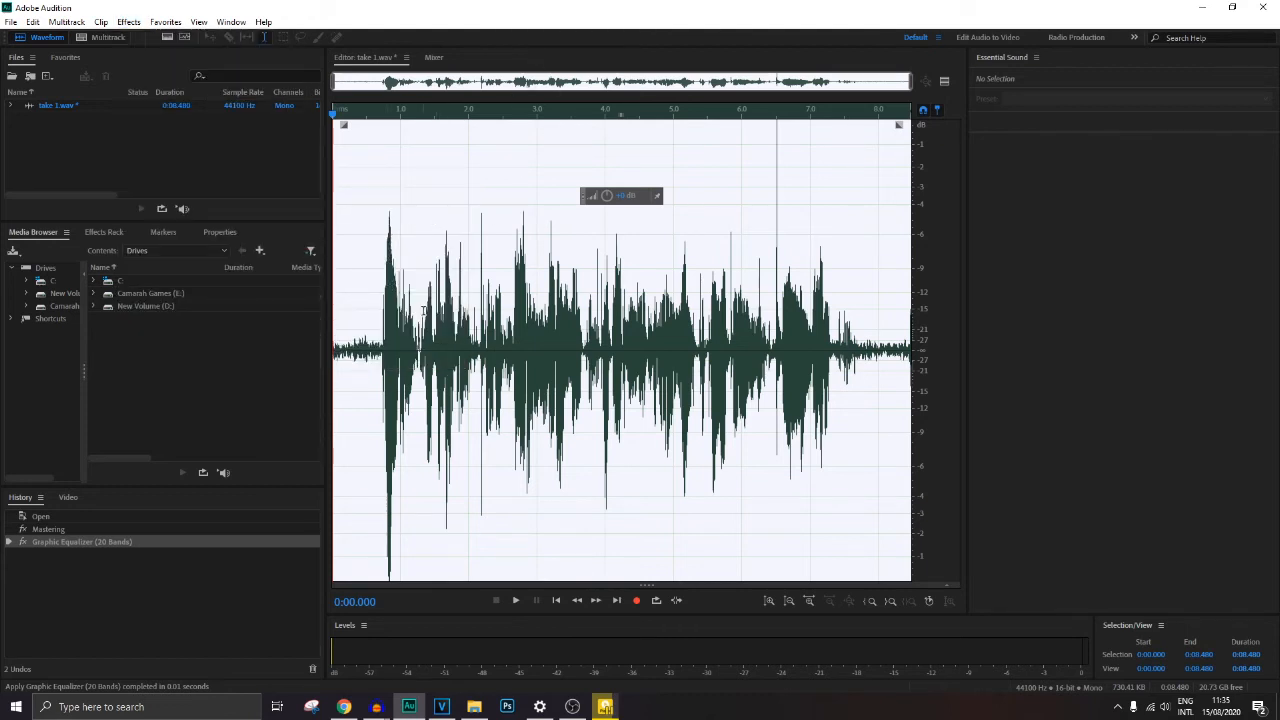
pyautogui.rightClick(799, 349)
pyautogui.click(734, 25)
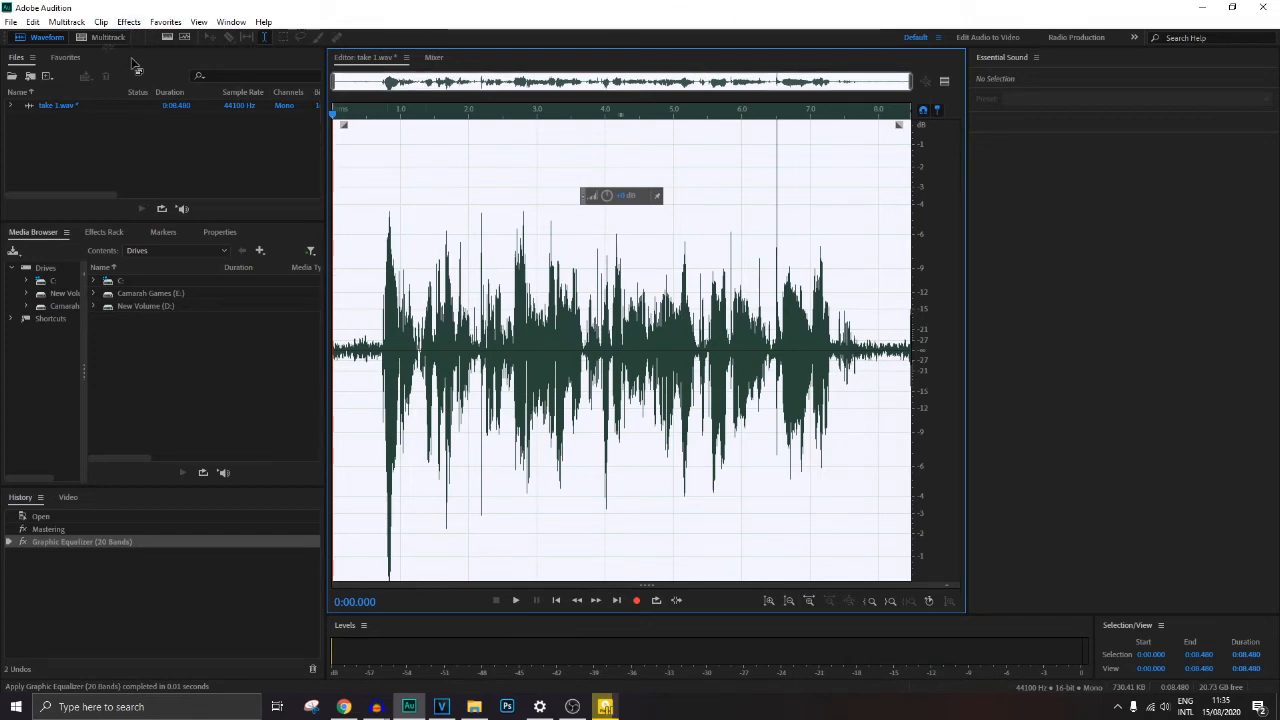
# Step: Apply the Single-band Compressor to take 1 with the Dsilly preset: threshold -15 dB, ratio 12:1, attack 0 ms, release 100 ms, output gain 0 dB
pyautogui.click(129, 22)
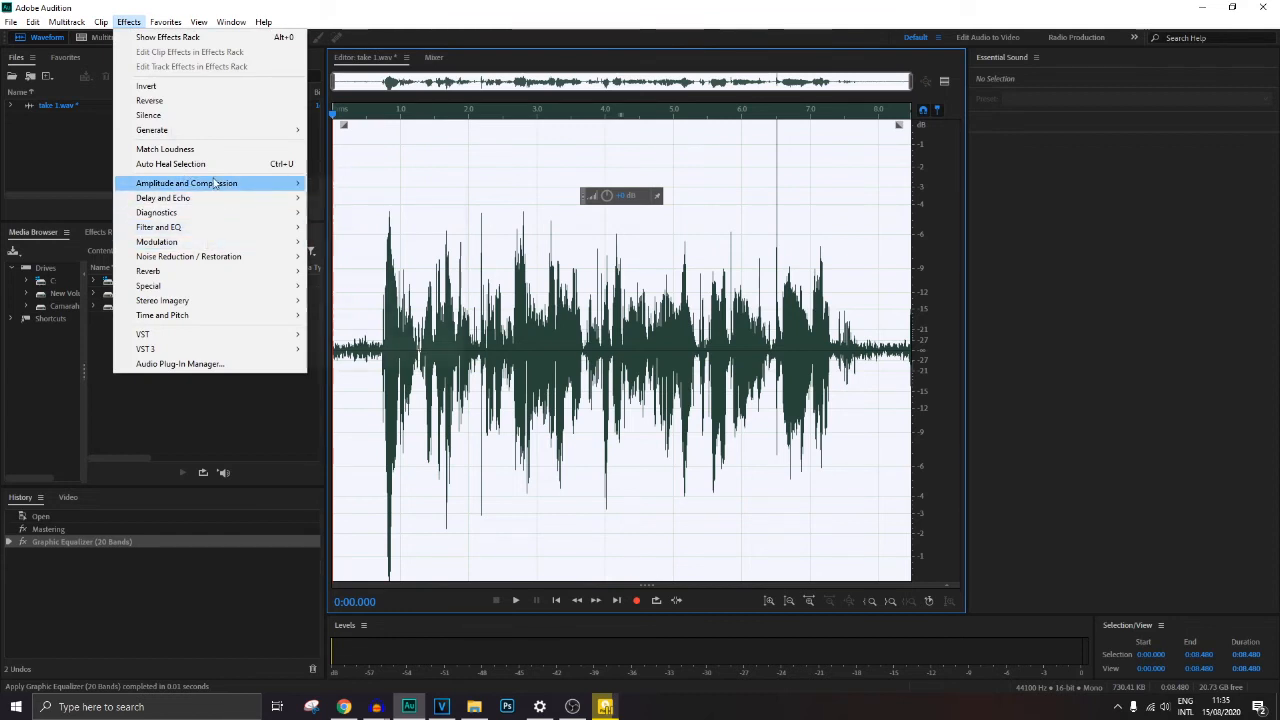
pyautogui.moveTo(250, 183)
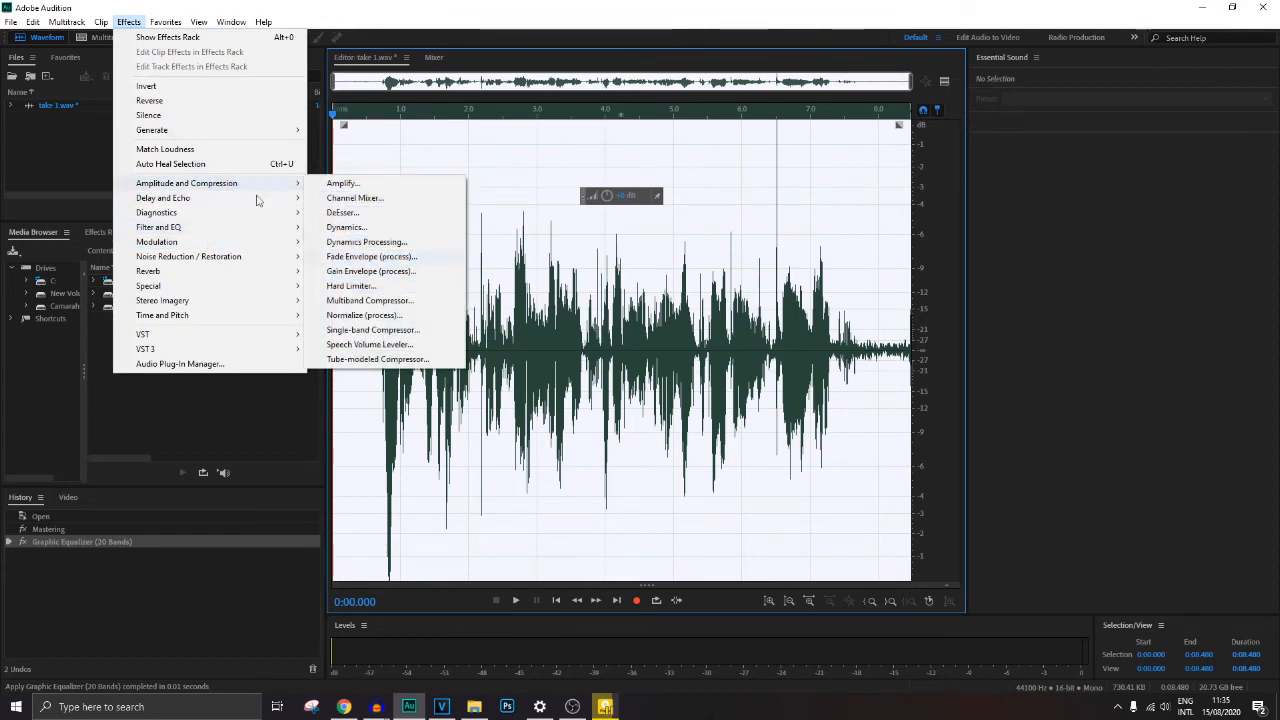
pyautogui.moveTo(163, 188)
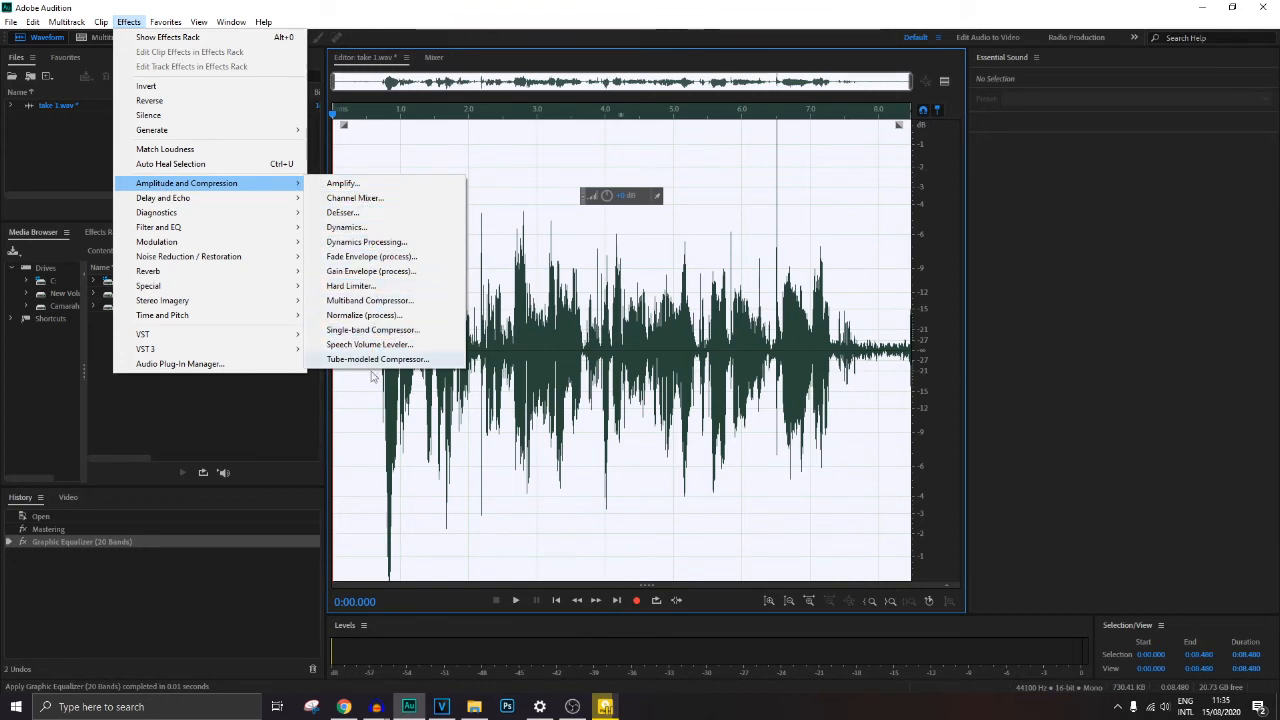
pyautogui.click(392, 333)
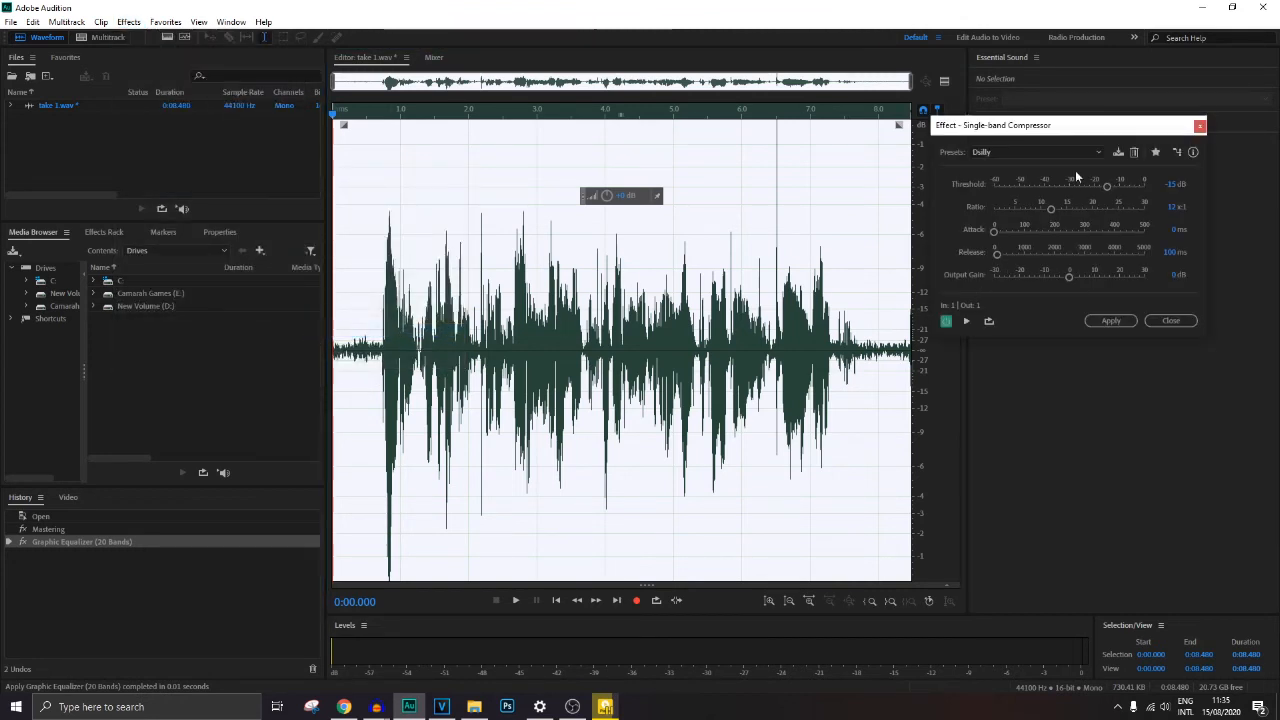
pyautogui.moveTo(1090, 131); pyautogui.dragTo(569, 187)
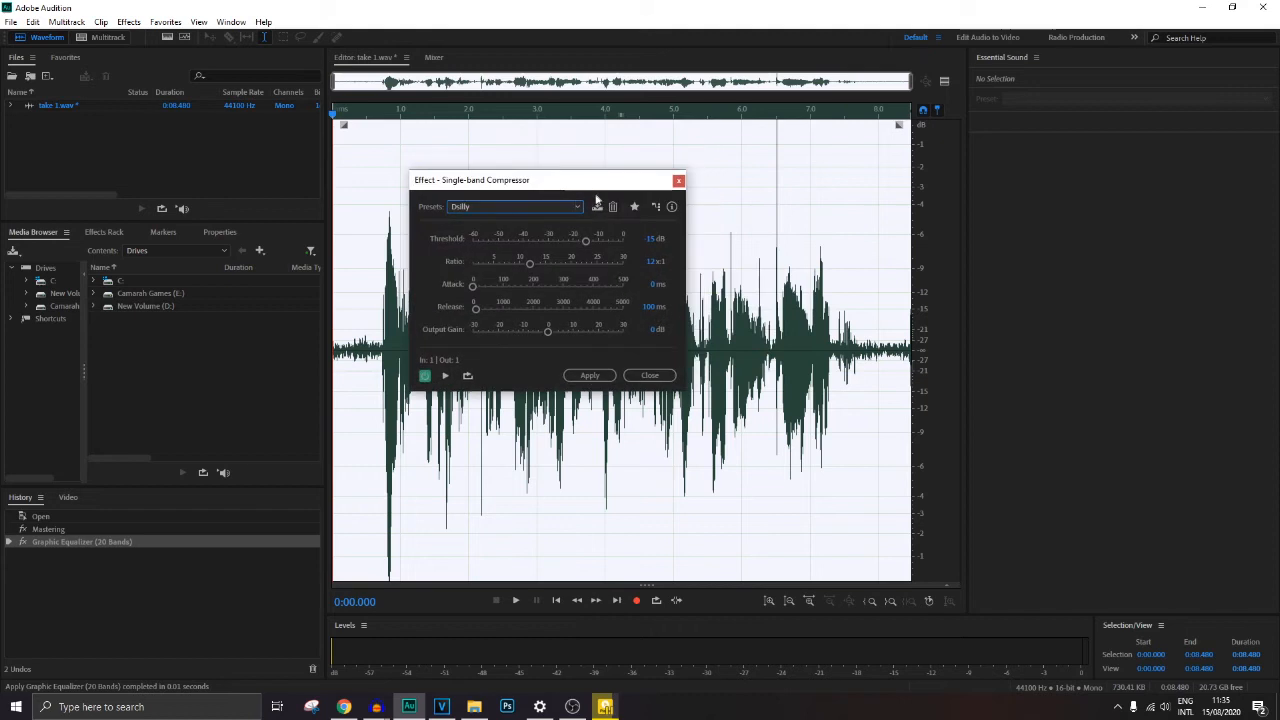
pyautogui.click(651, 239)
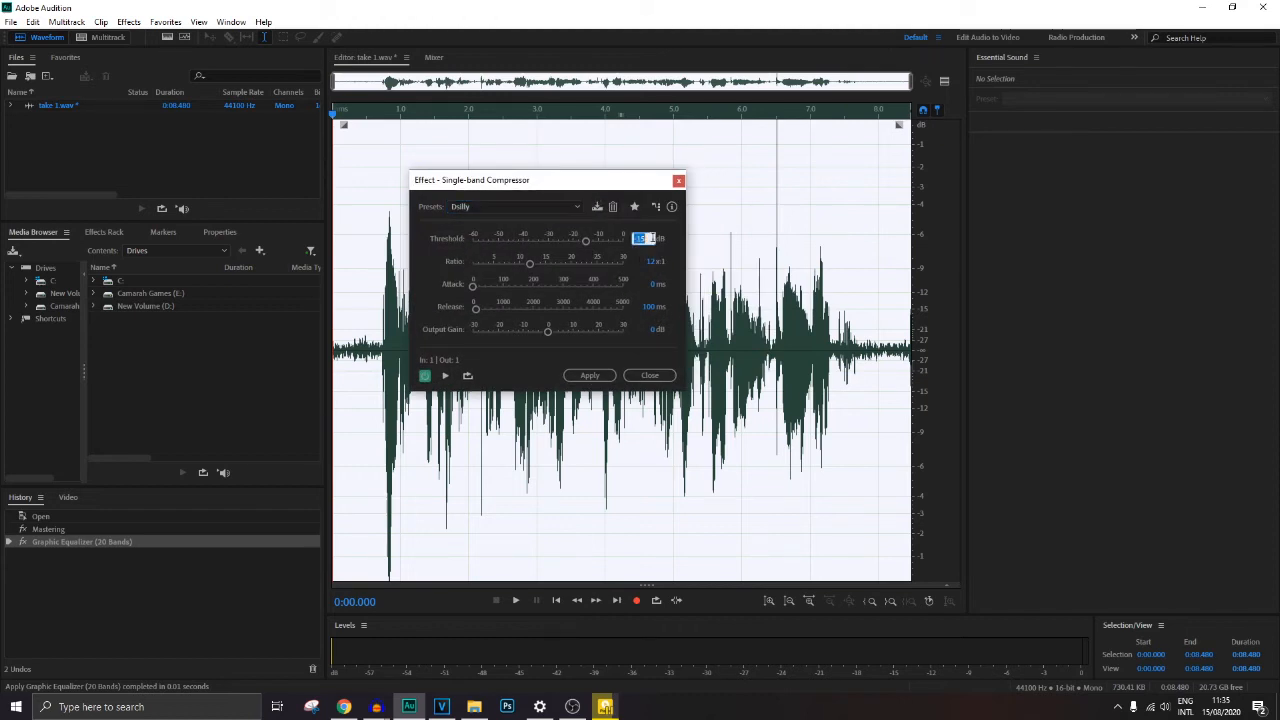
pyautogui.click(666, 255)
pyautogui.click(591, 376)
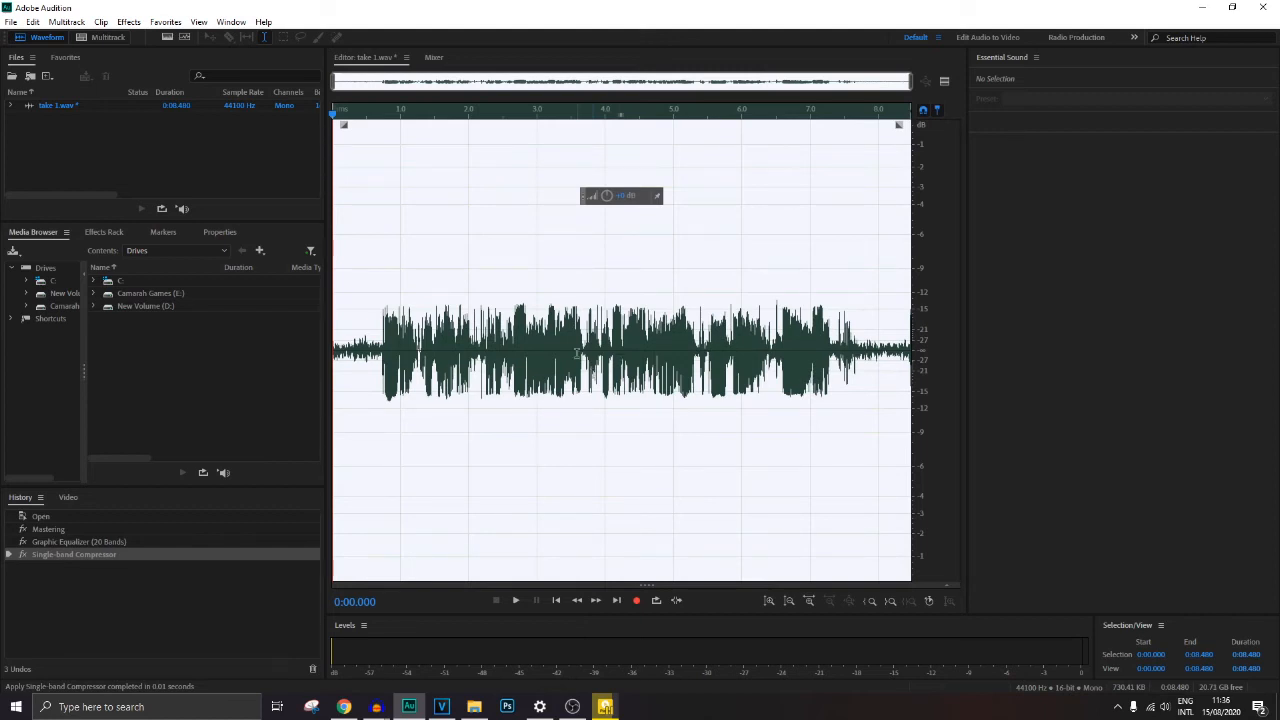
# Step: Undo and redo the single-band compression on take 1 to compare the waveform before and after
pyautogui.hotkey('ctrl', 'z')
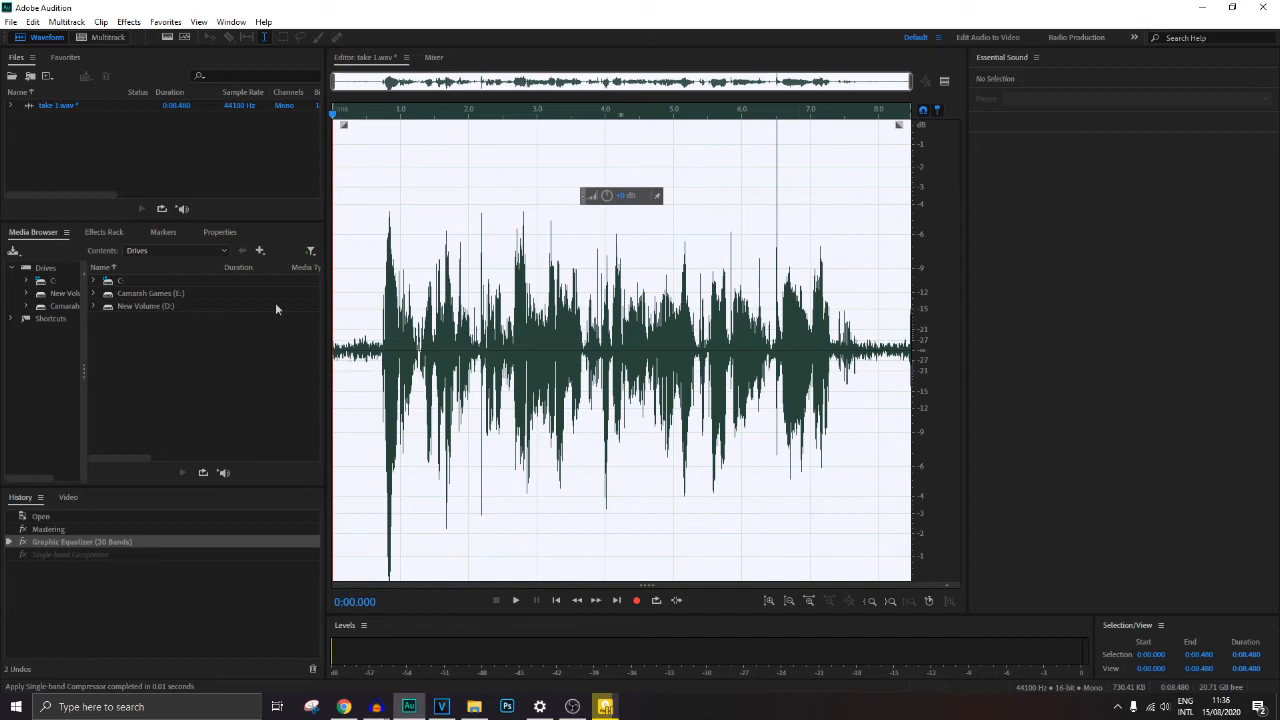
pyautogui.click(128, 22)
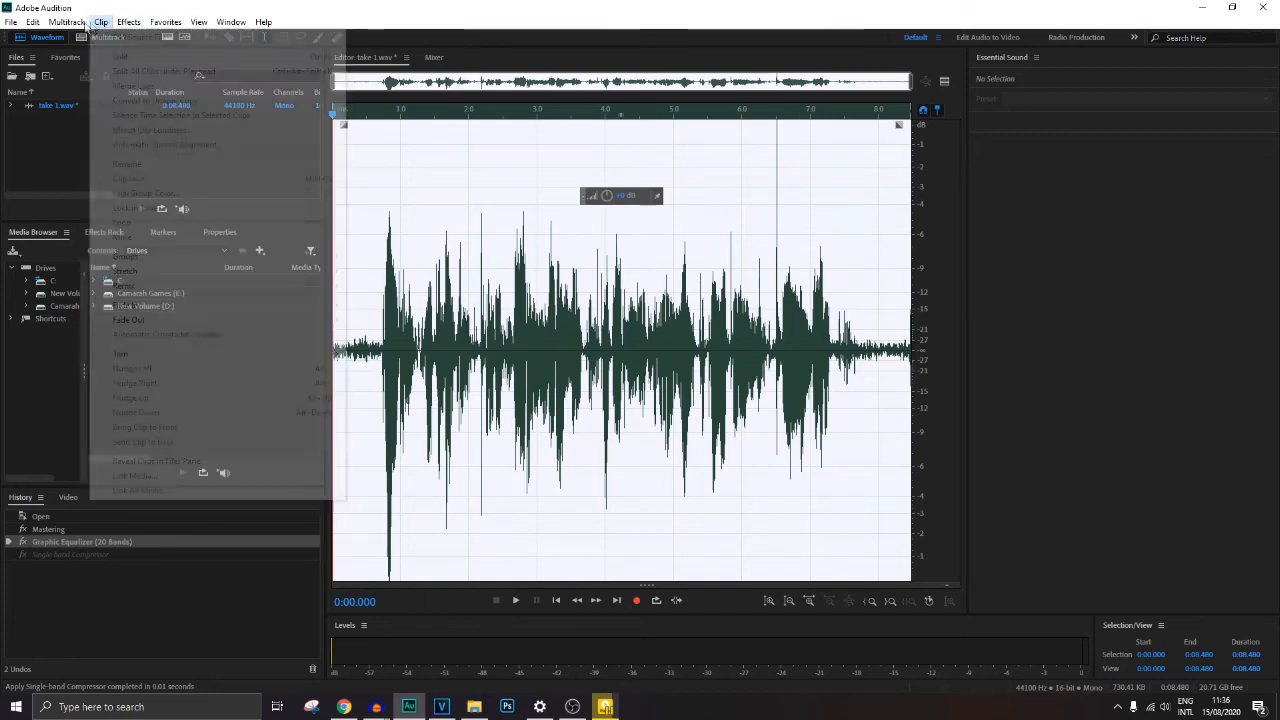
pyautogui.moveTo(38, 24)
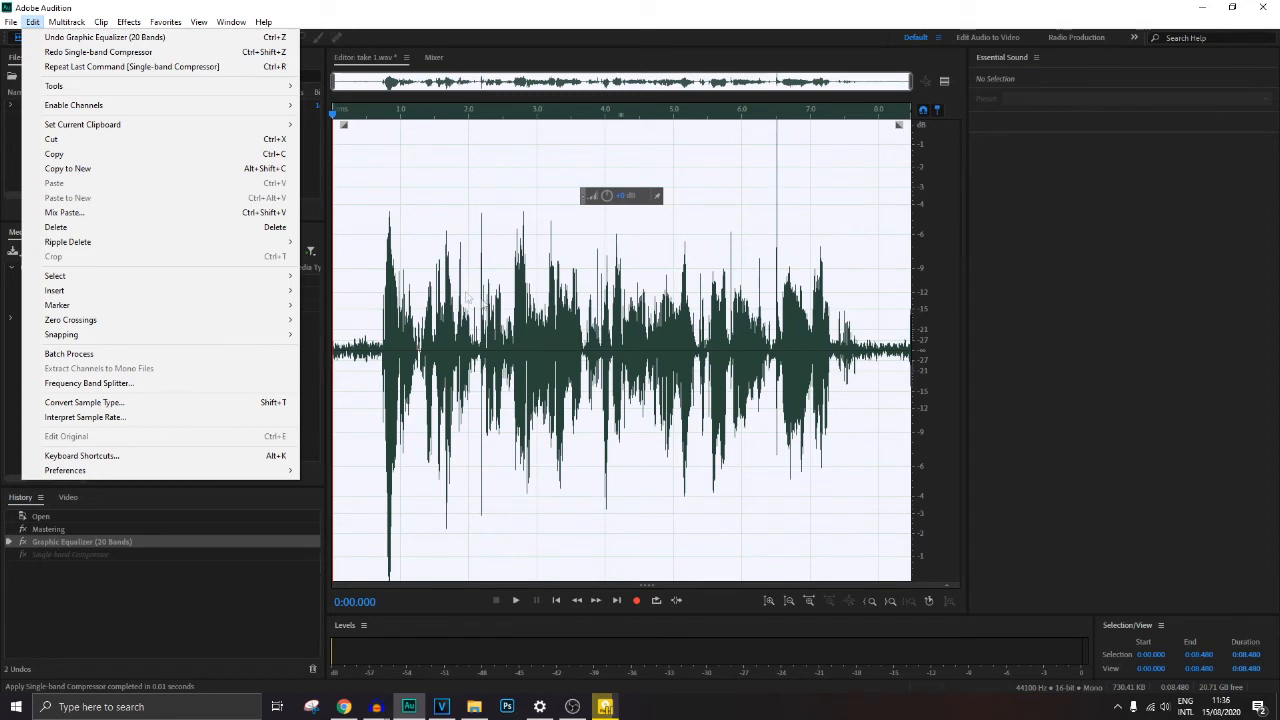
pyautogui.click(92, 52)
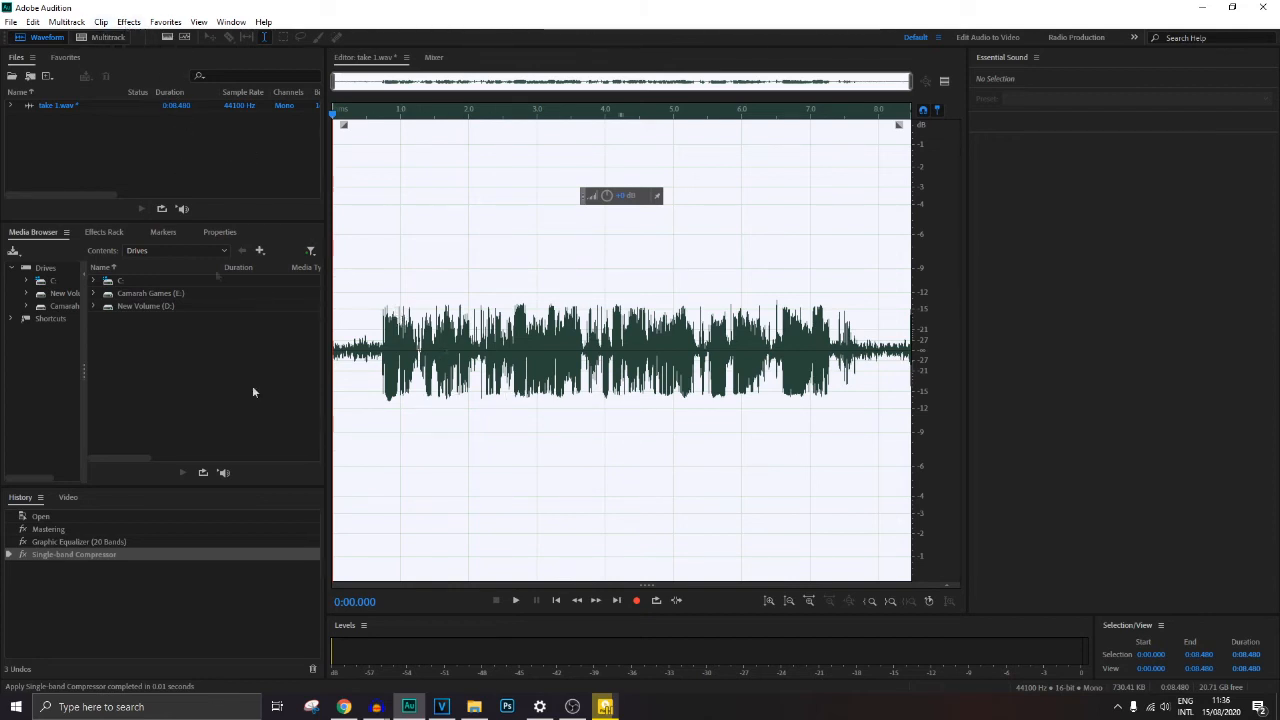
# Step: Switch to the Audacity recording window, check its recording channel setting, and return to Audition
pyautogui.moveTo(374, 706)
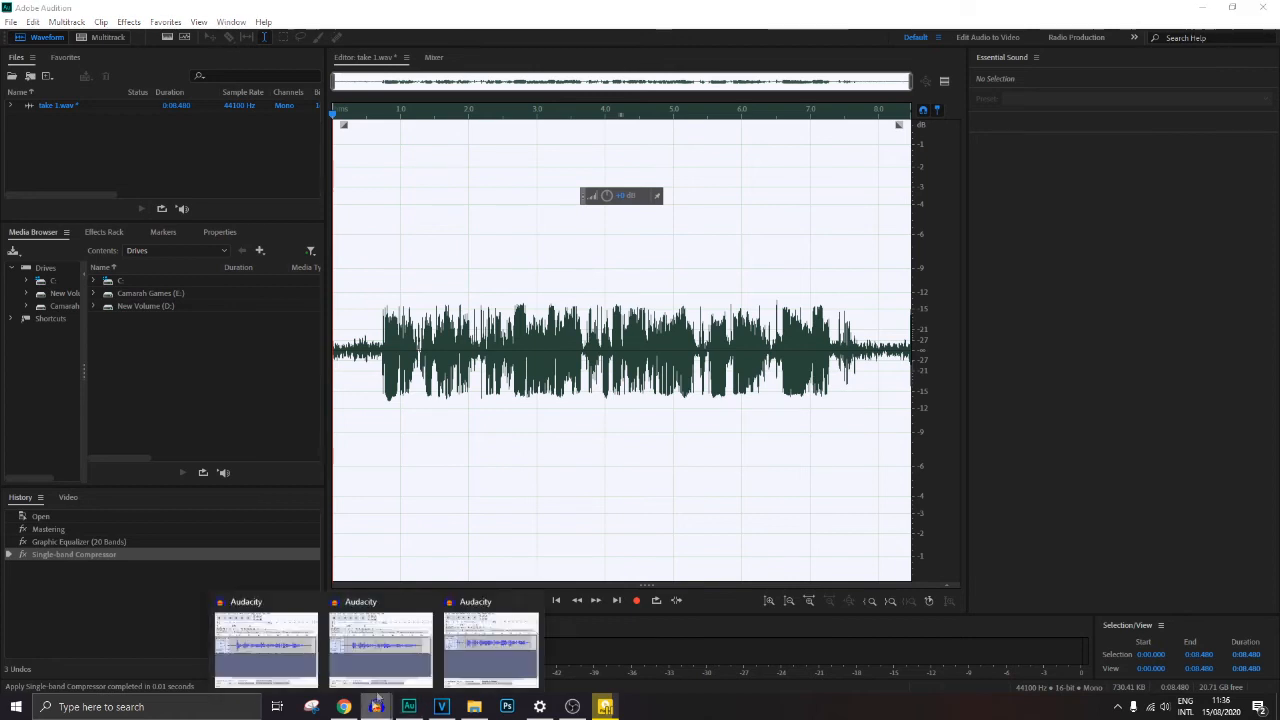
pyautogui.click(468, 646)
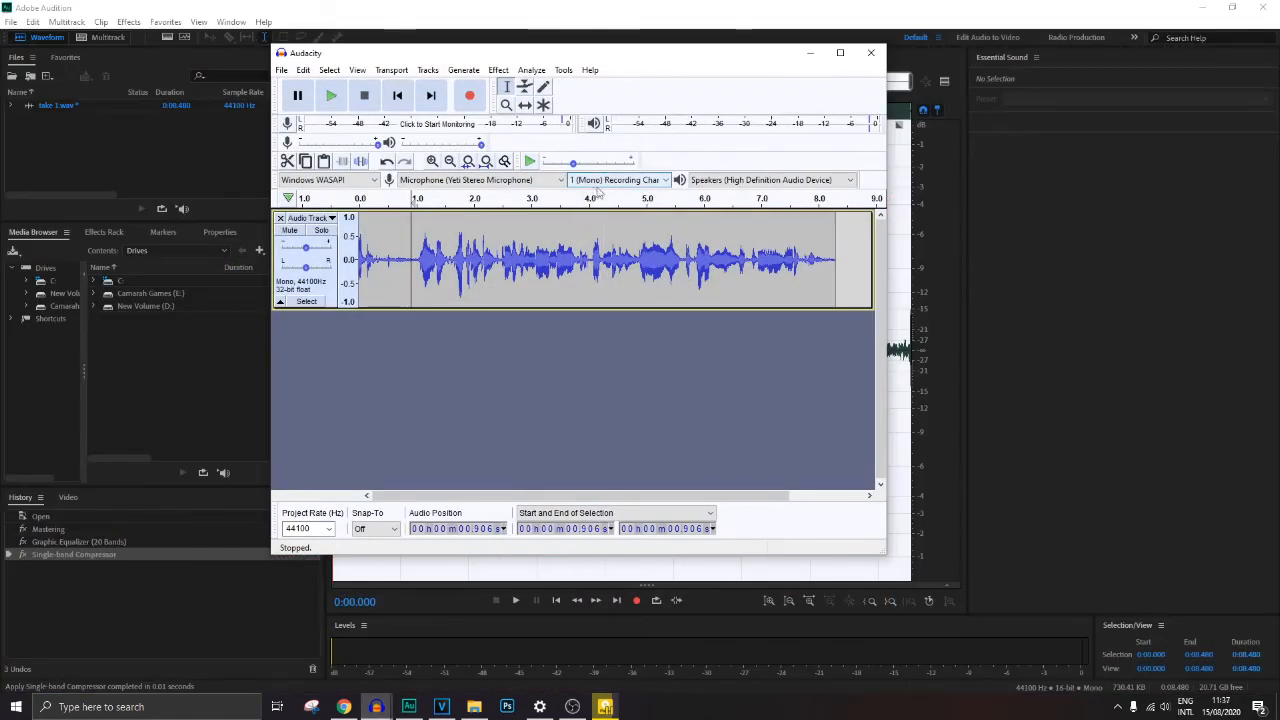
pyautogui.click(810, 54)
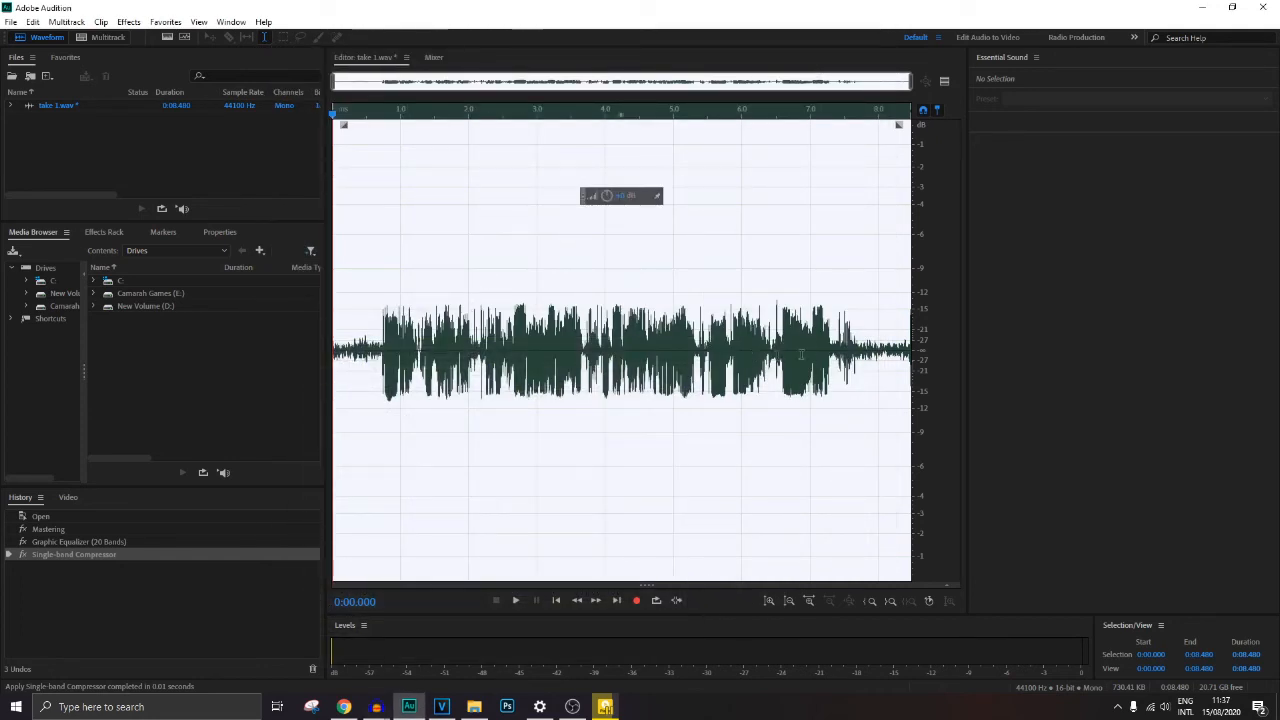
# Step: Convert take 1 to stereo using the favorites
pyautogui.click(127, 22)
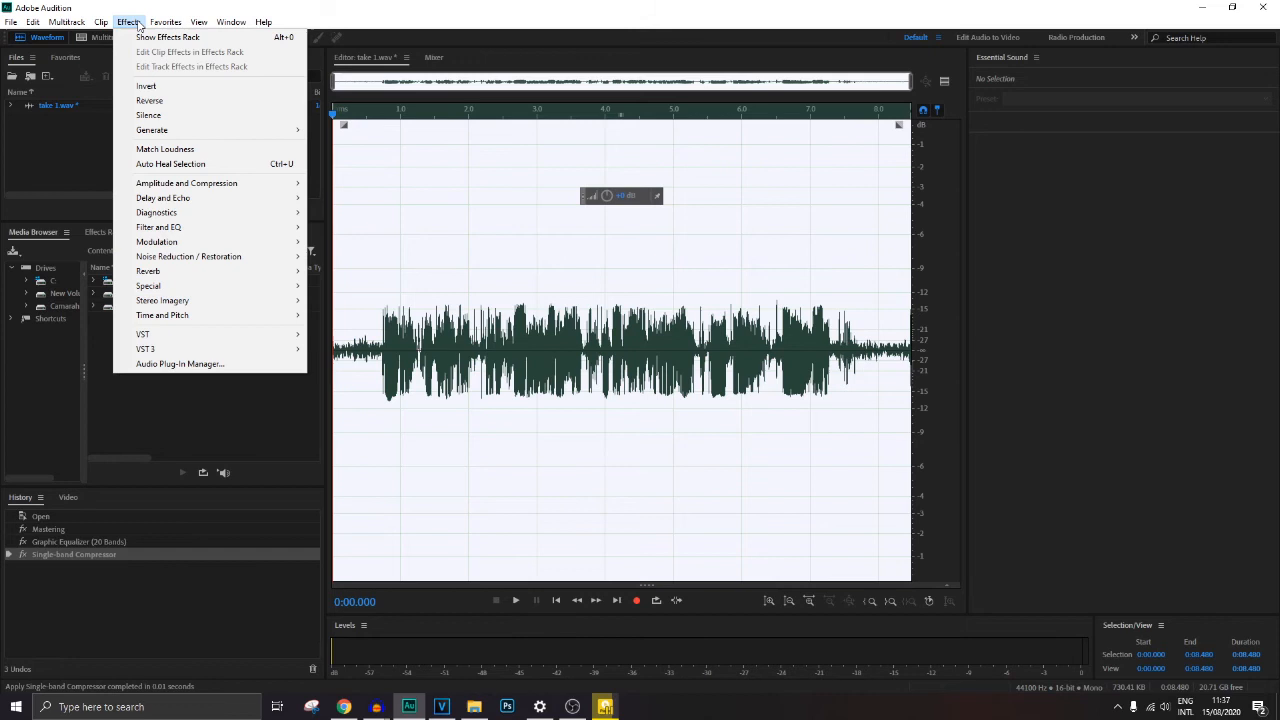
pyautogui.click(158, 23)
pyautogui.click(158, 25)
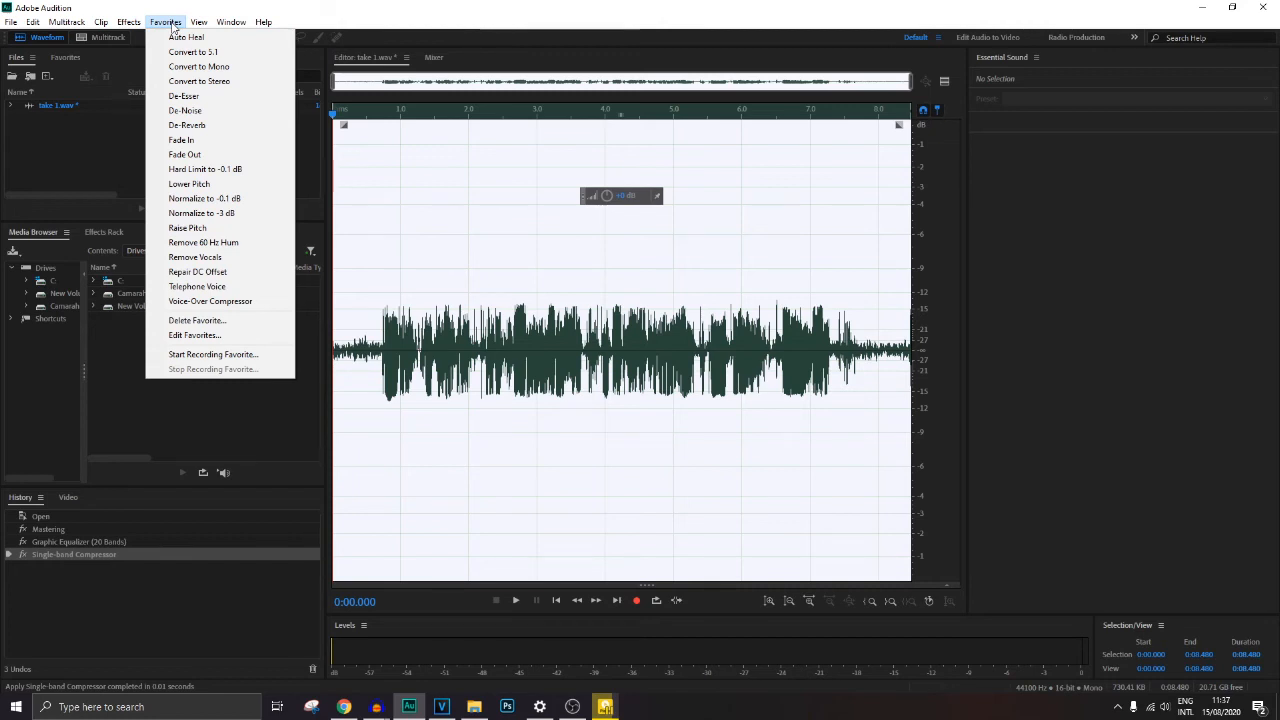
pyautogui.click(227, 85)
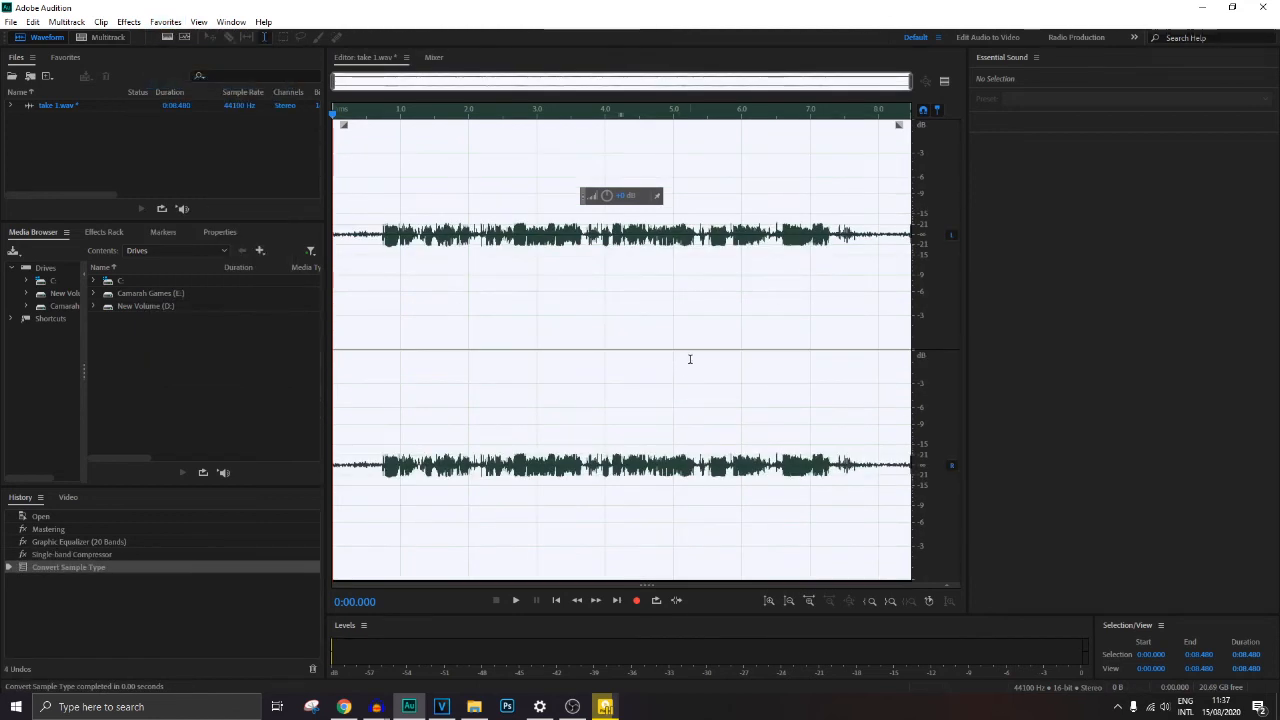
# Step: Play back the stereo take 1 from just before the first words to the end of the speech
pyautogui.click(385, 118)
pyautogui.press('space')
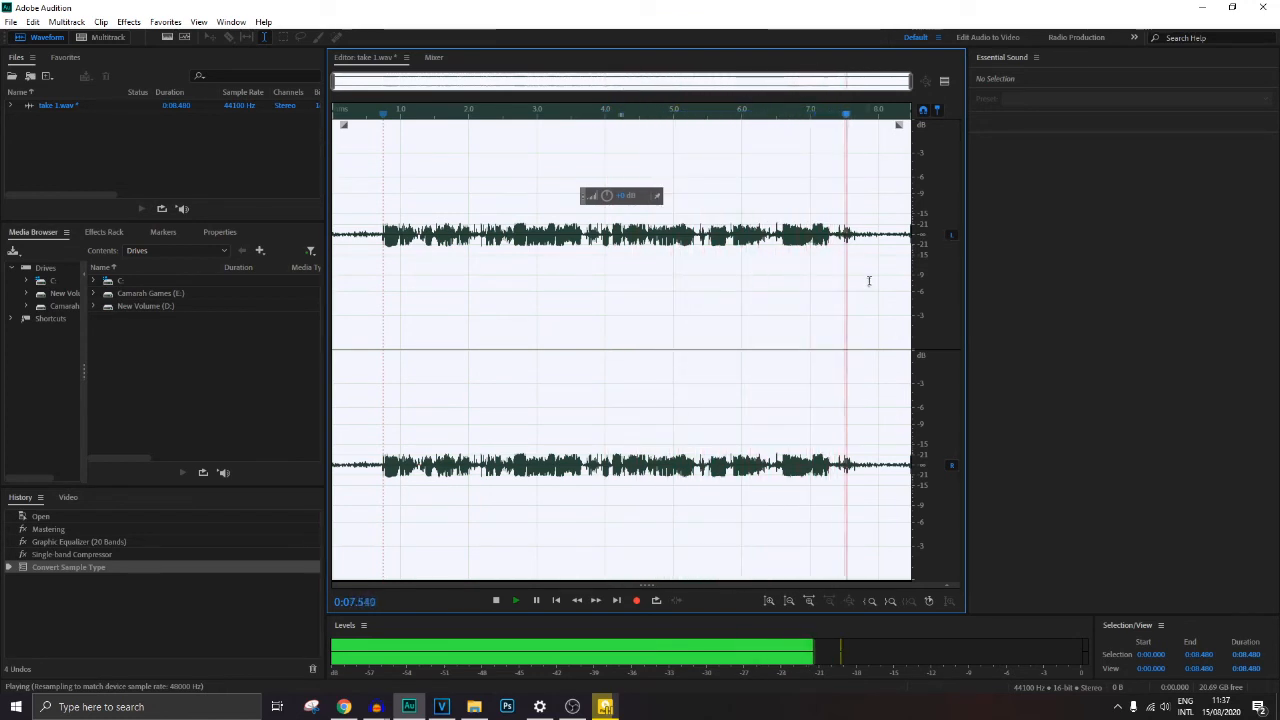
pyautogui.press('space')
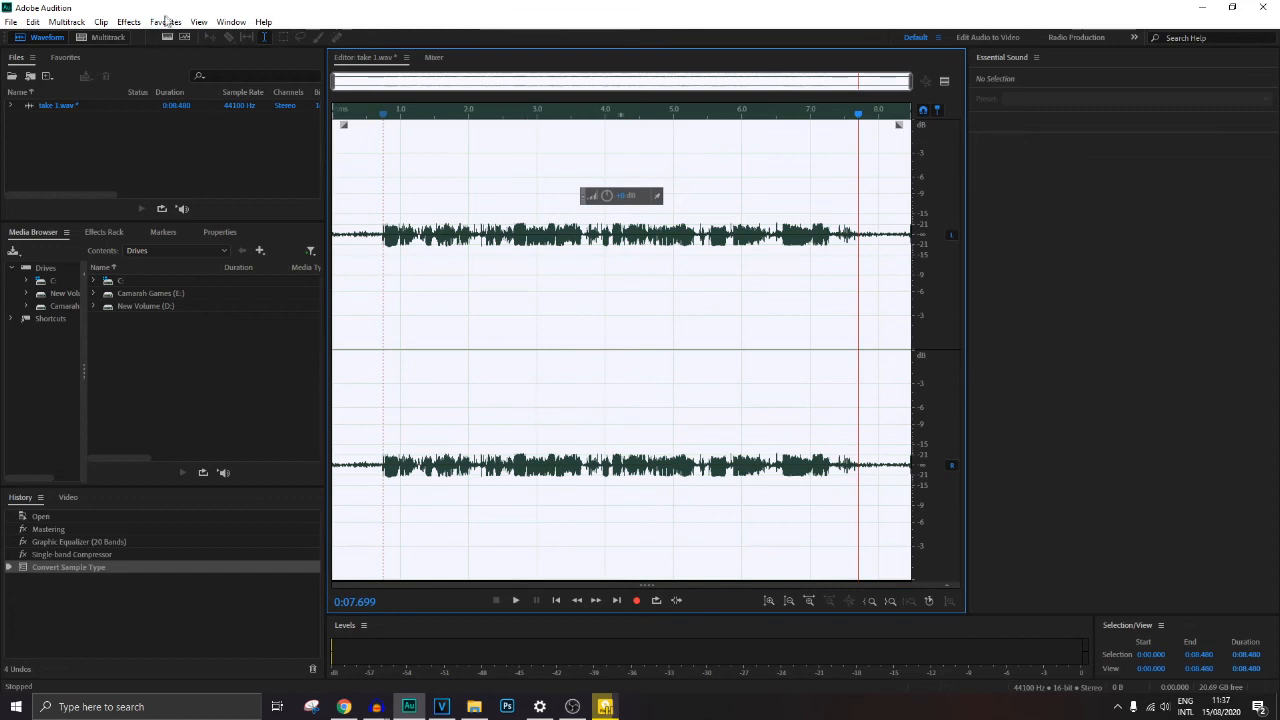
# Step: Normalize take 1 to -3 dB with all channels normalized equally, and save the file
pyautogui.click(127, 22)
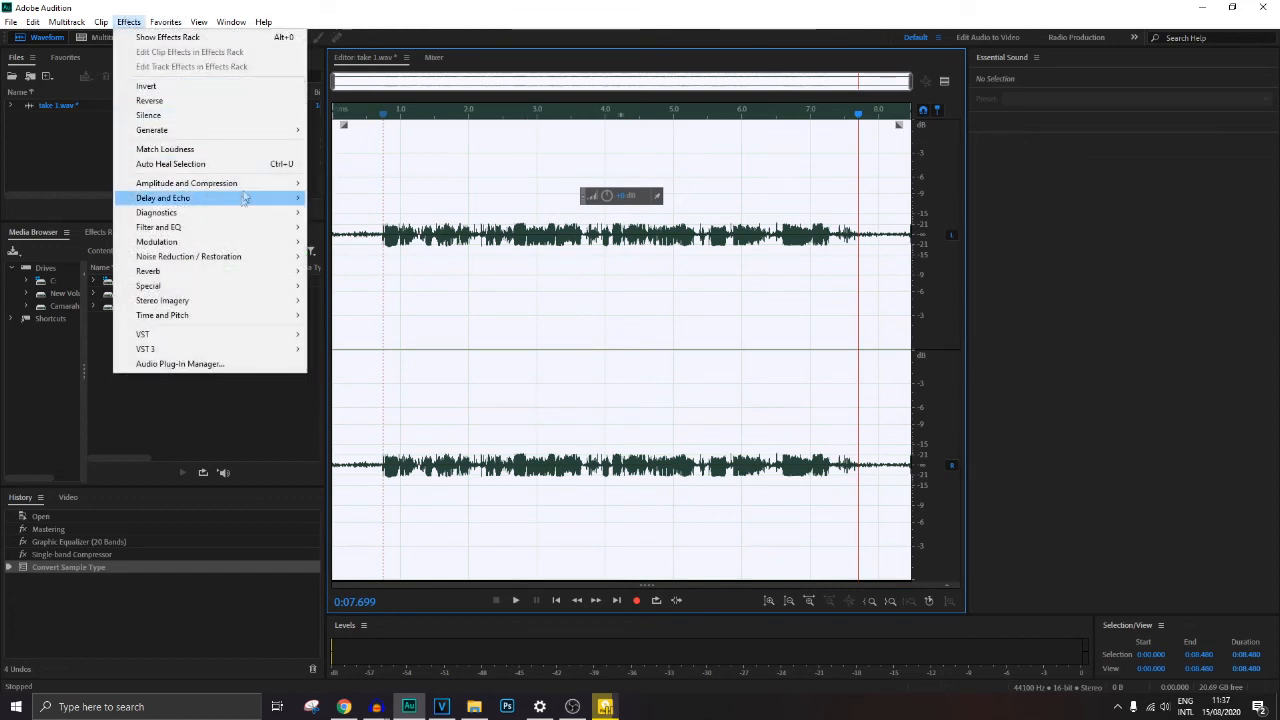
pyautogui.moveTo(247, 187)
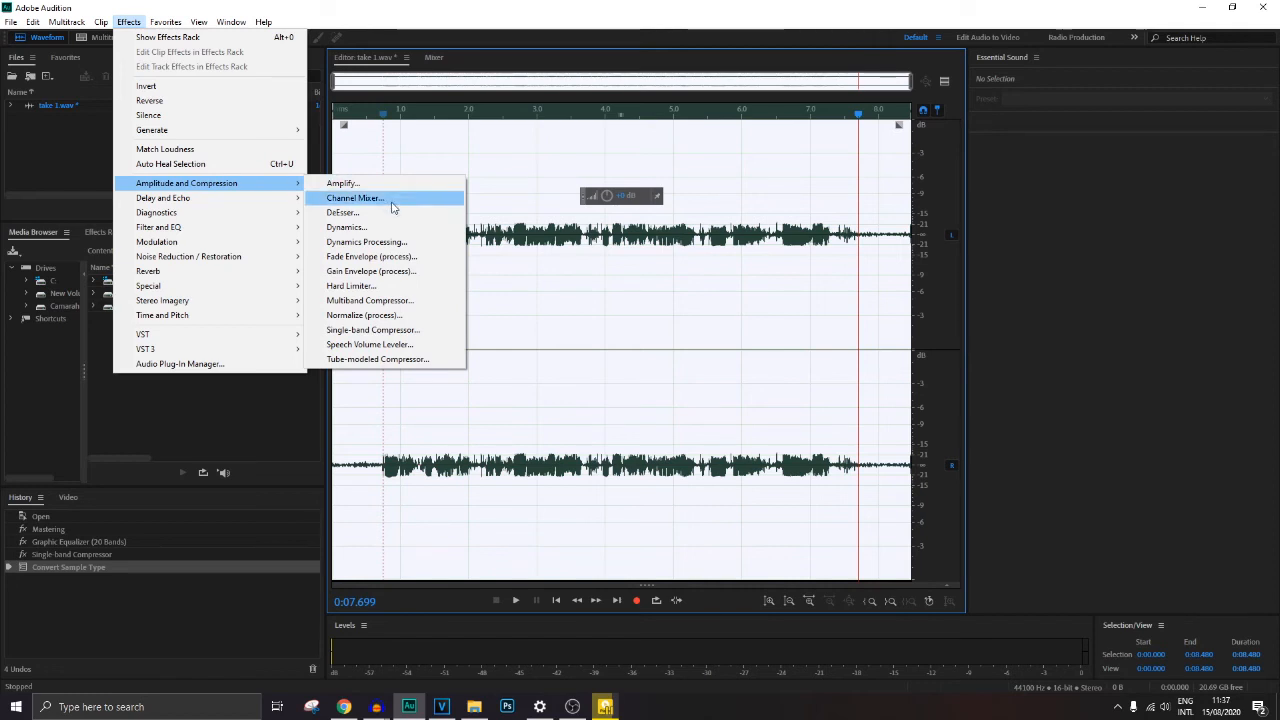
pyautogui.click(372, 316)
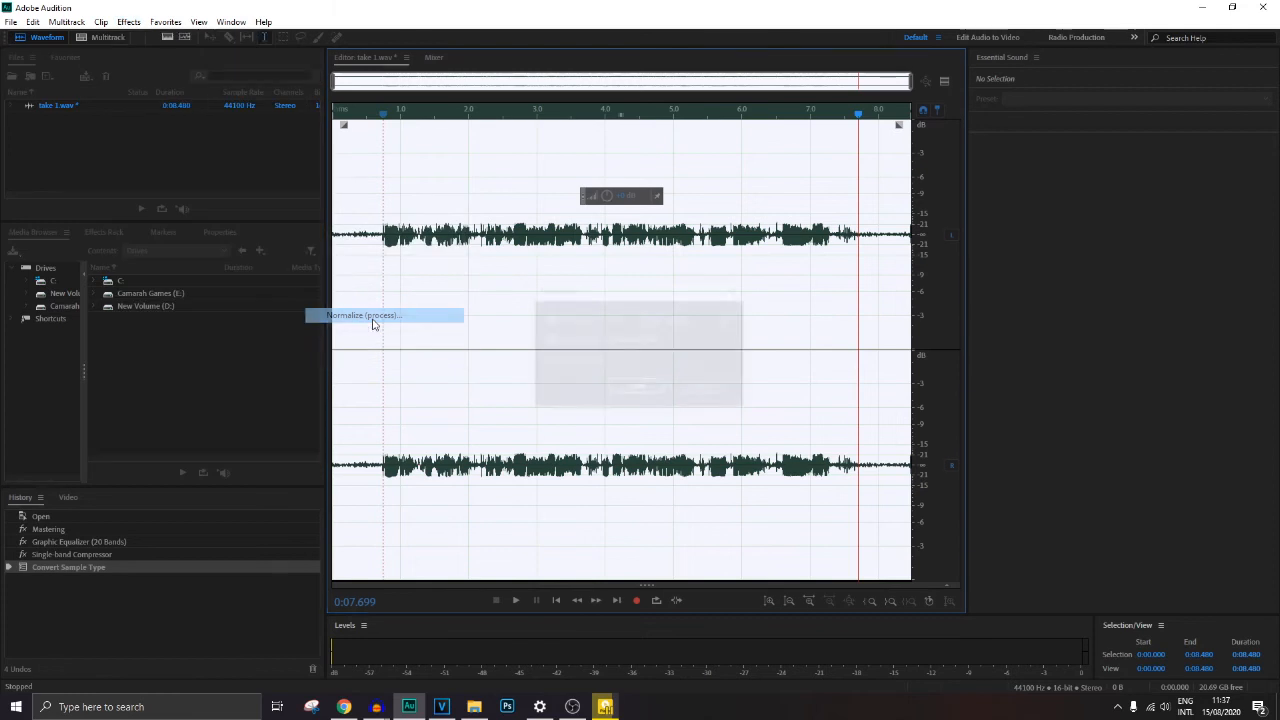
pyautogui.moveTo(597, 296); pyautogui.dragTo(673, 261)
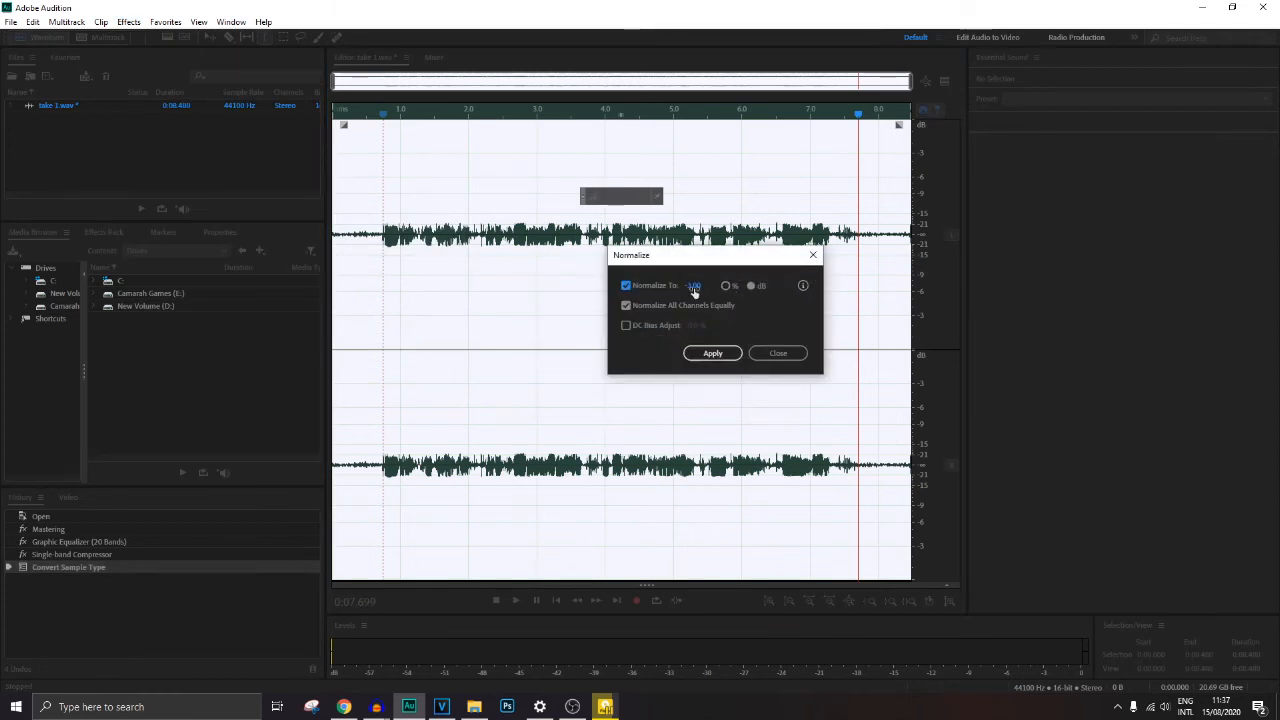
pyautogui.click(689, 287)
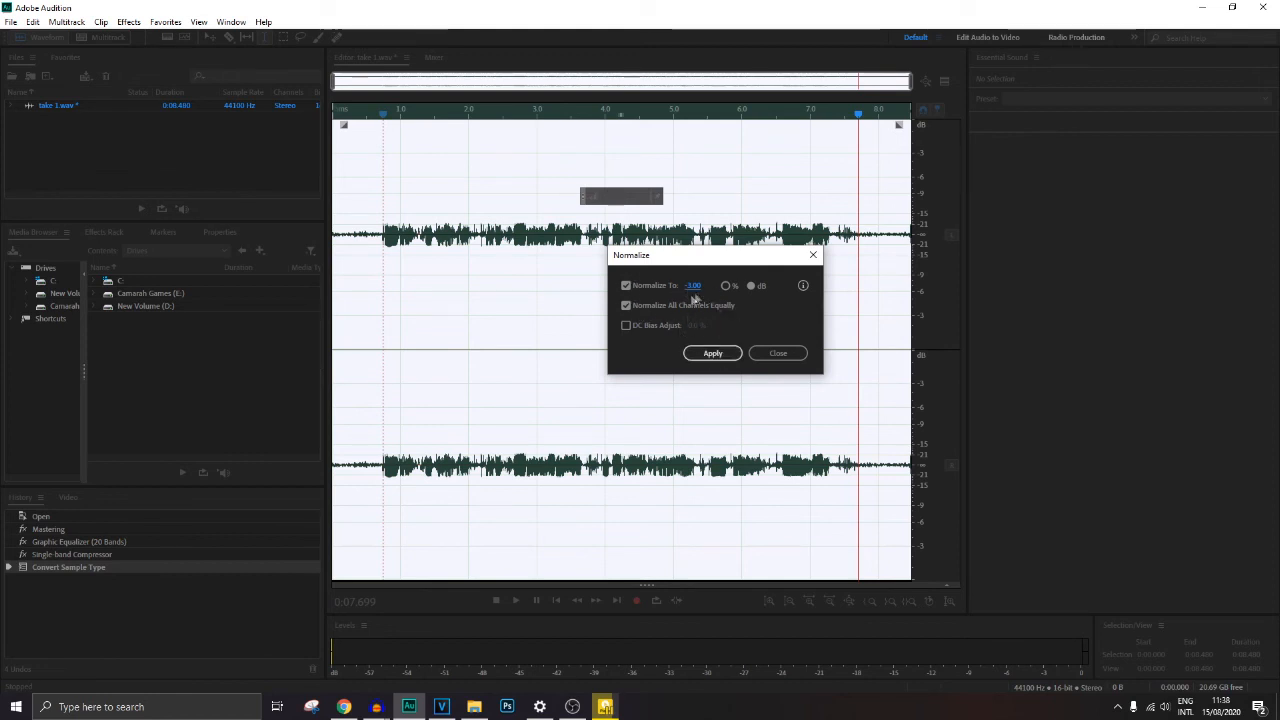
pyautogui.click(714, 352)
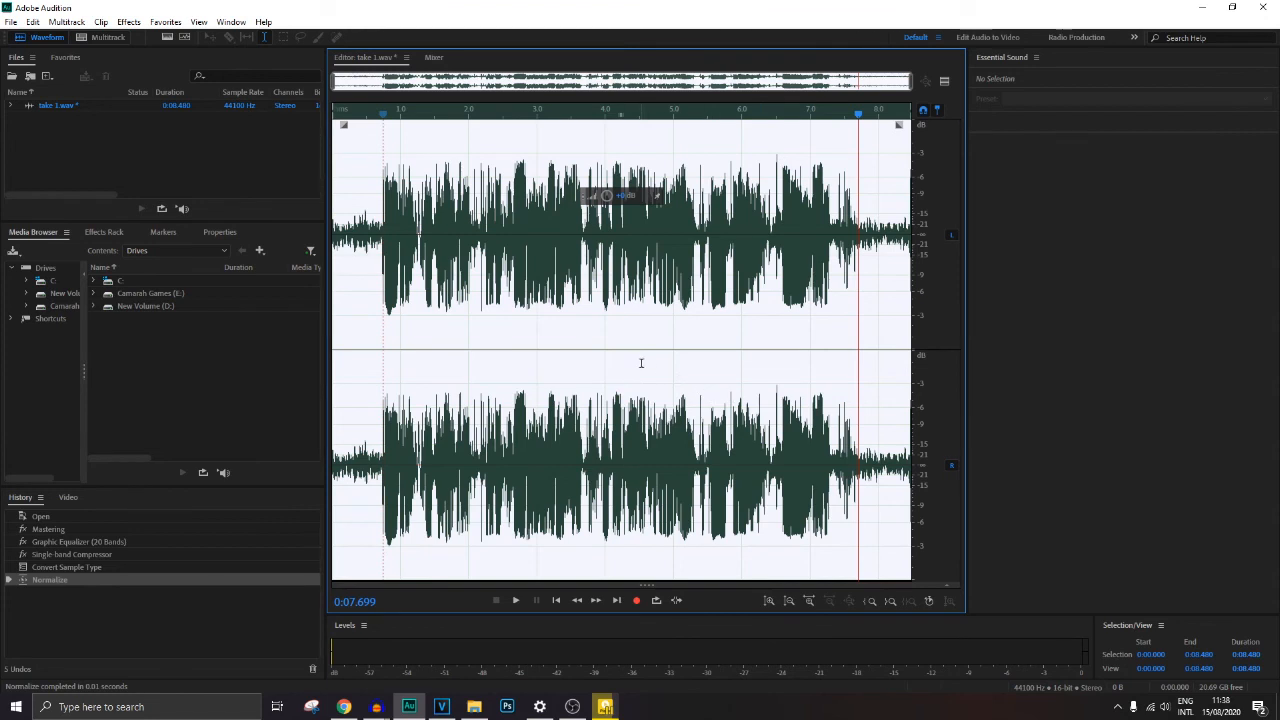
pyautogui.hotkey('ctrl', 's')
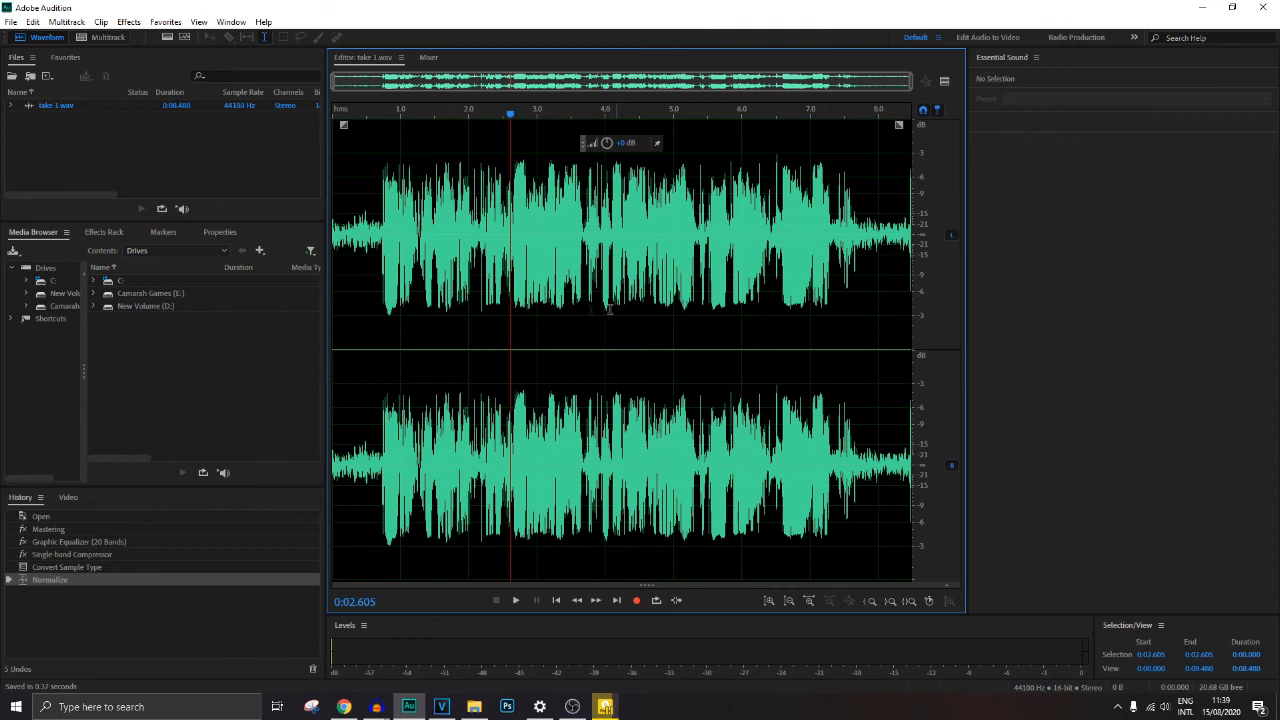
# Step: Examine the file export settings for take 1, including the file name and available formats, and leave without exporting
pyautogui.click(10, 21)
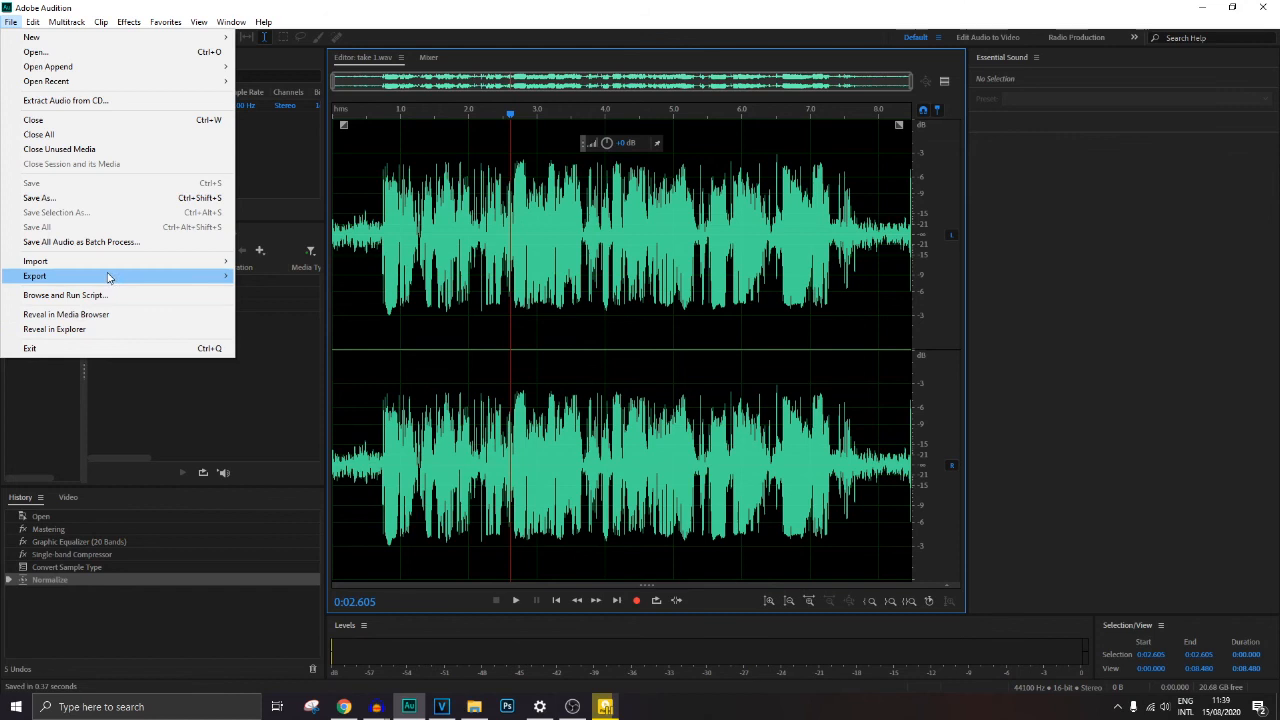
pyautogui.moveTo(110, 278)
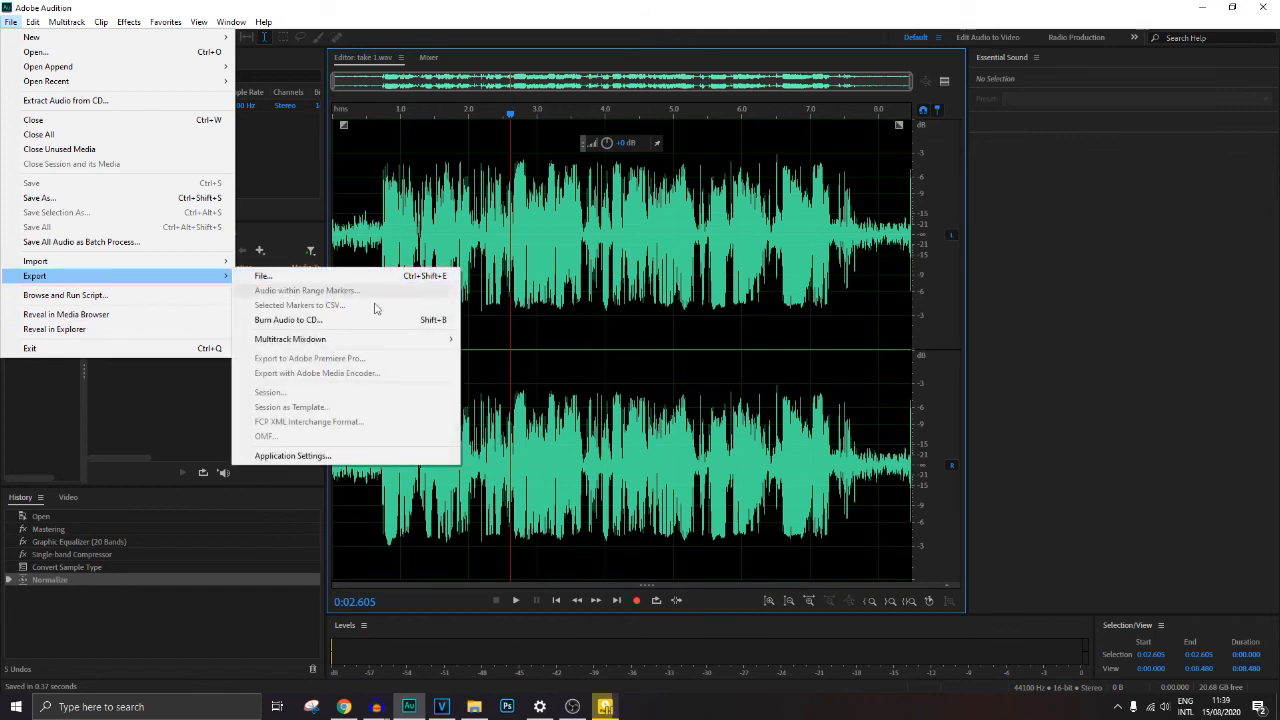
pyautogui.click(348, 280)
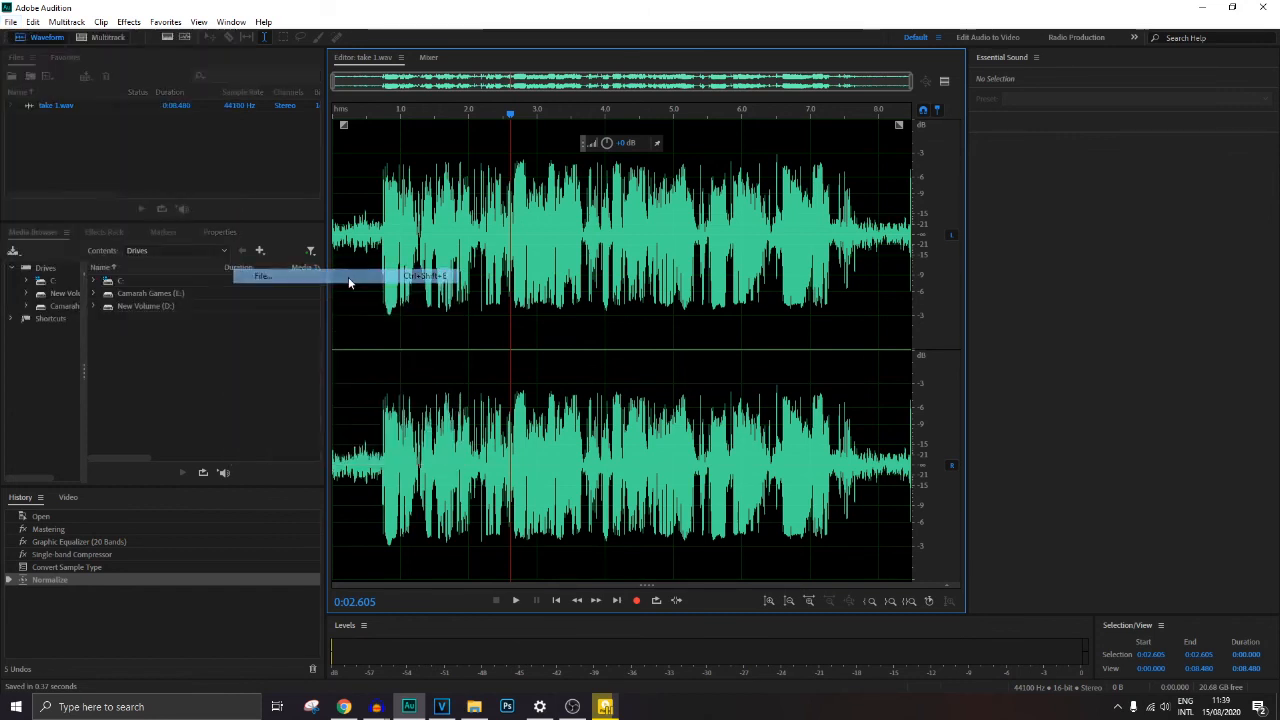
pyautogui.click(613, 276)
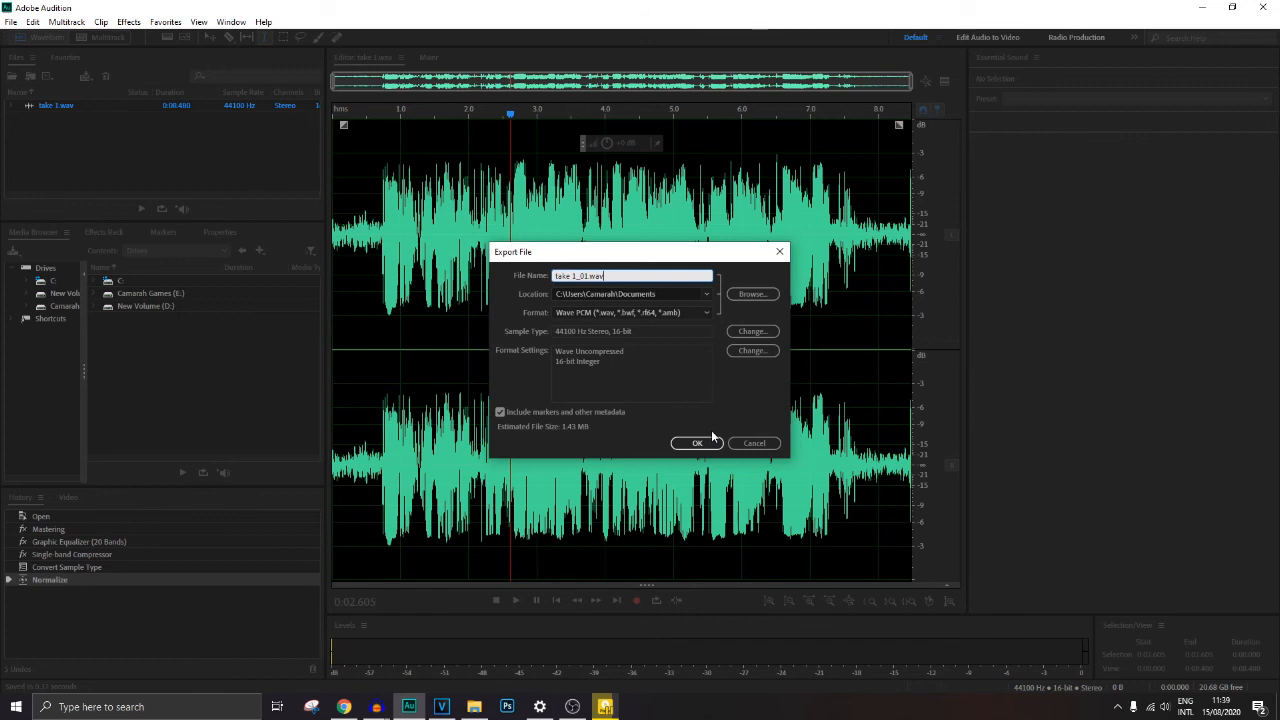
pyautogui.click(688, 312)
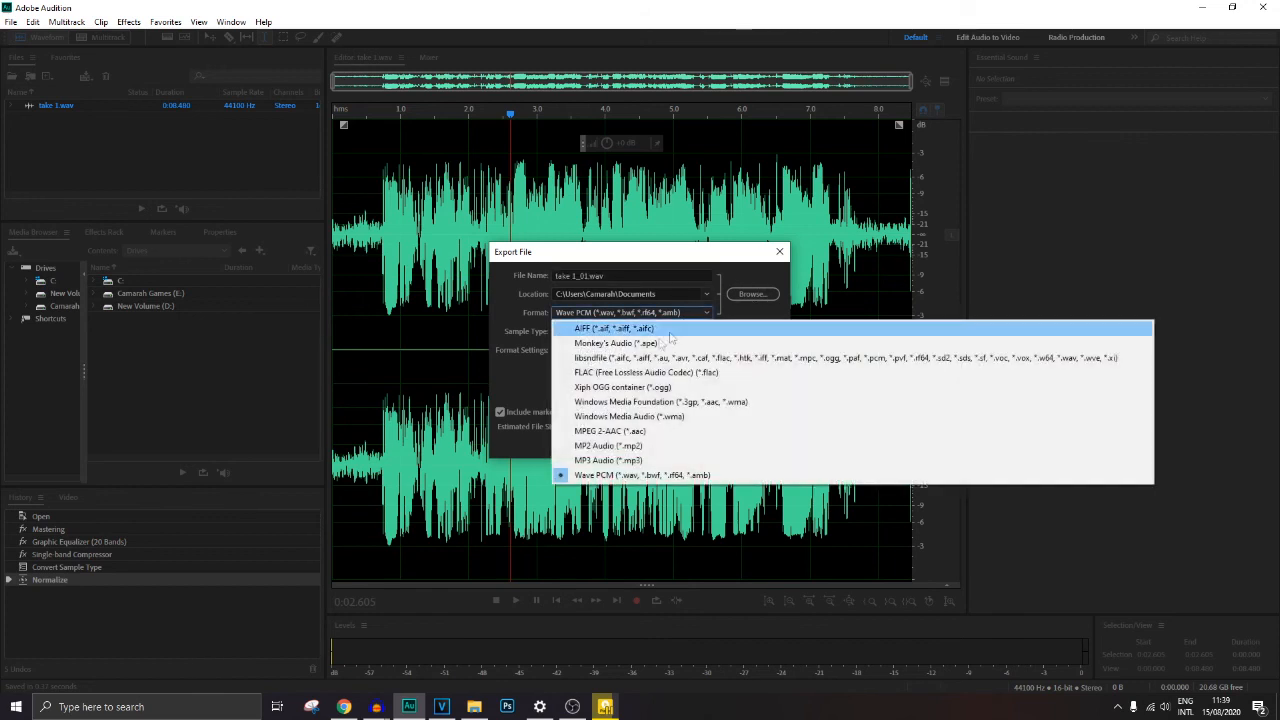
pyautogui.click(682, 260)
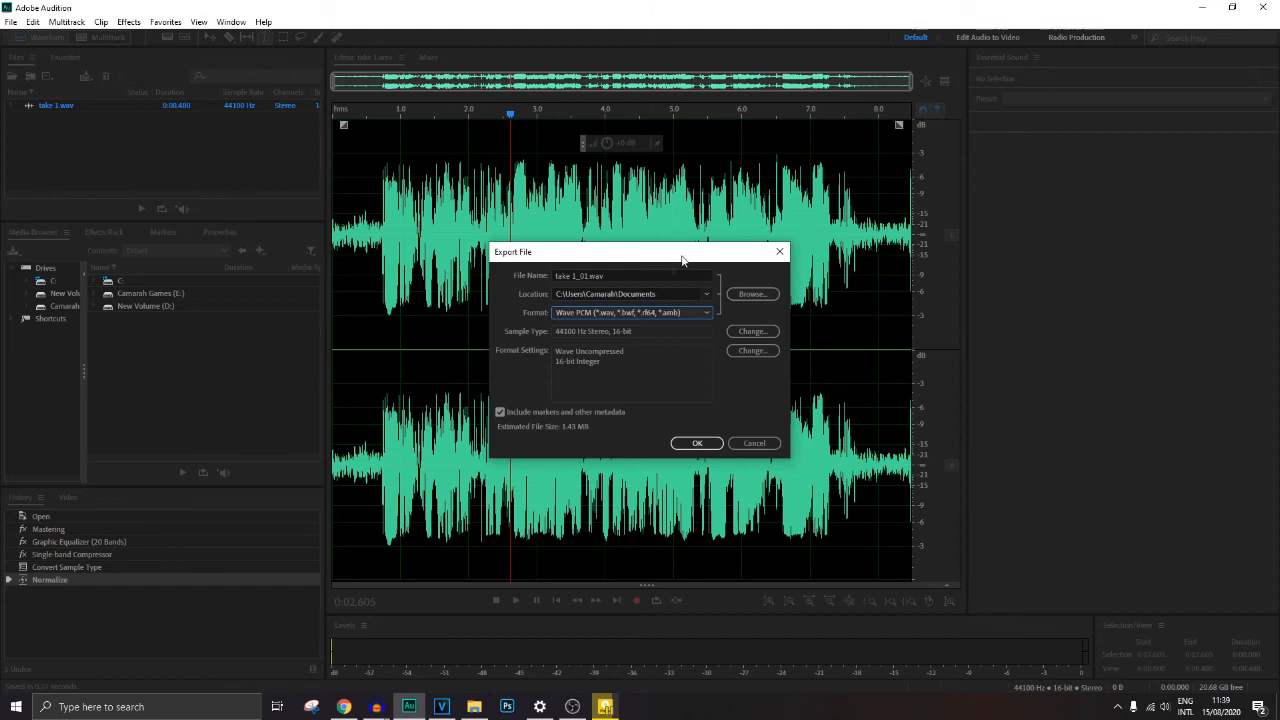
pyautogui.click(625, 275)
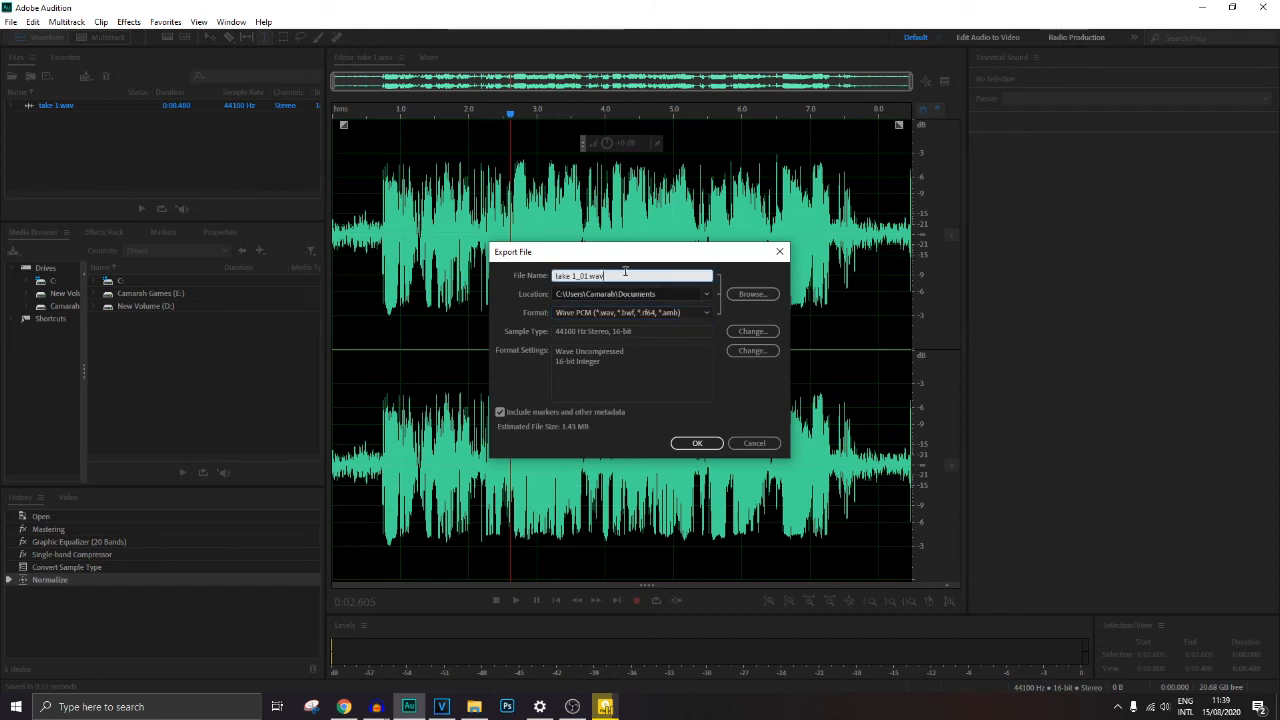
pyautogui.click(754, 443)
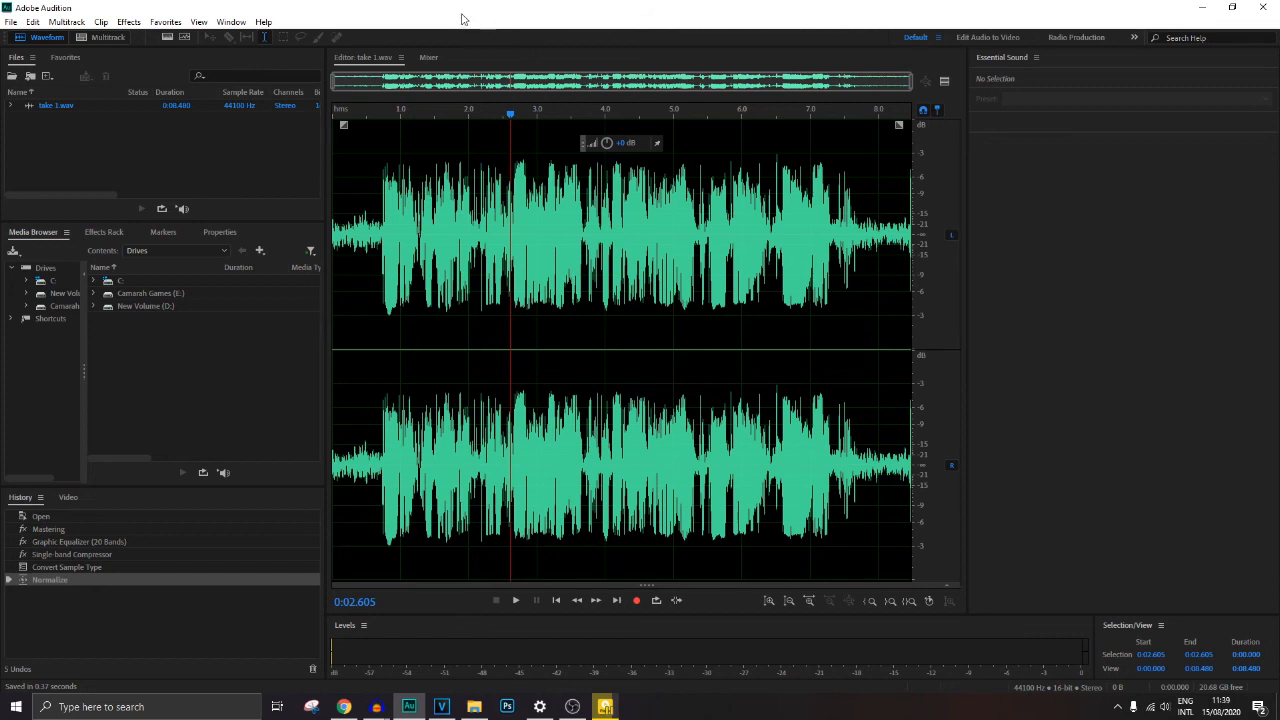
pyautogui.click(56, 22)
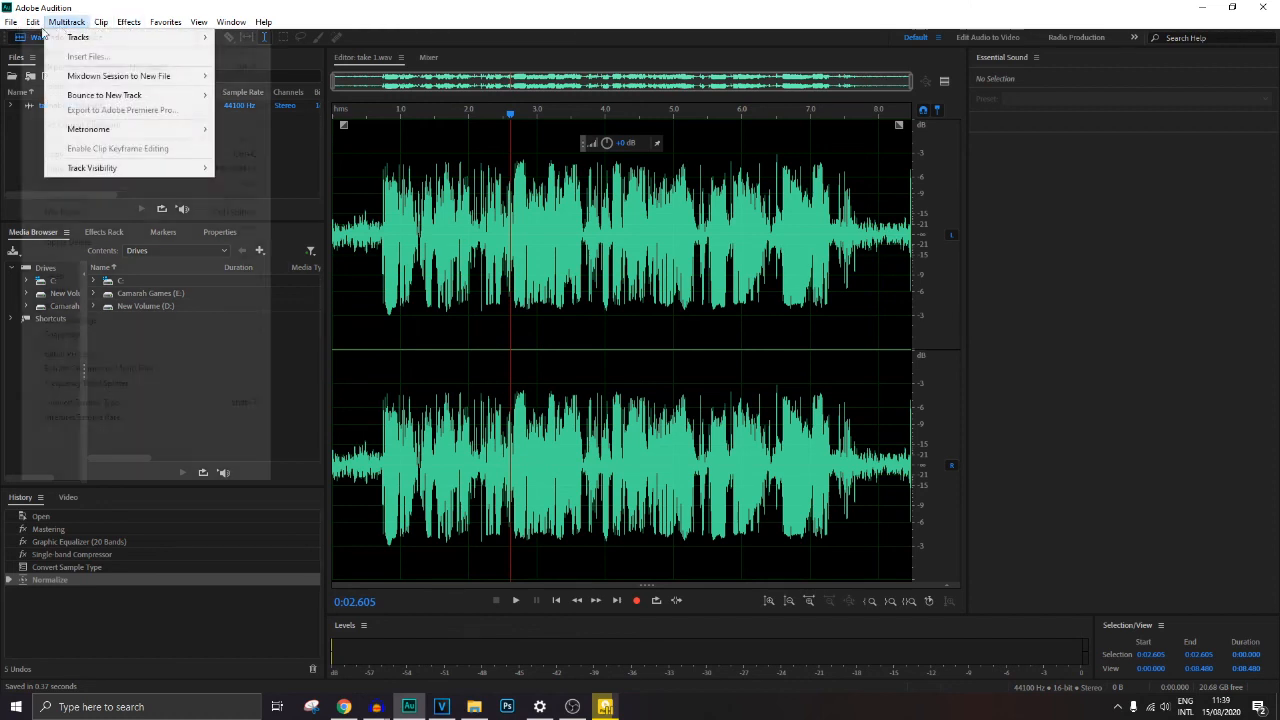
# Step: Switch to VEGAS Pro and place the playhead near the start of the take 1 clip
pyautogui.moveTo(10, 22)
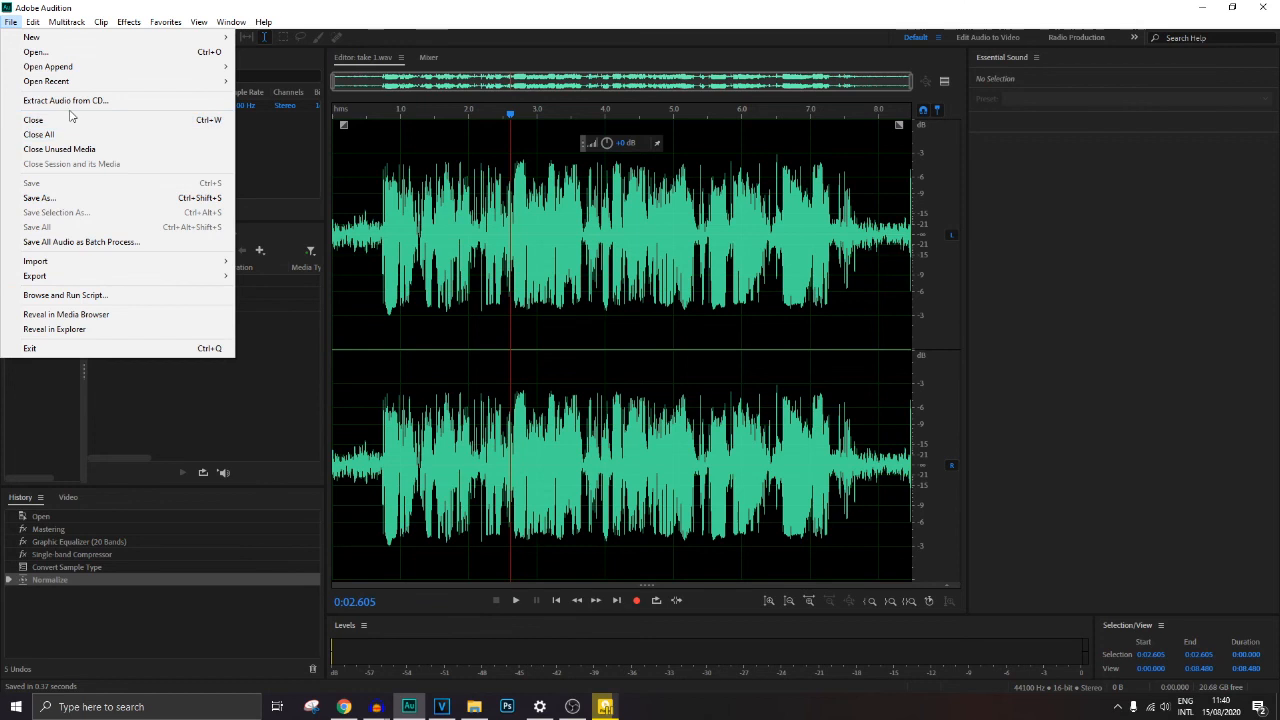
pyautogui.click(356, 6)
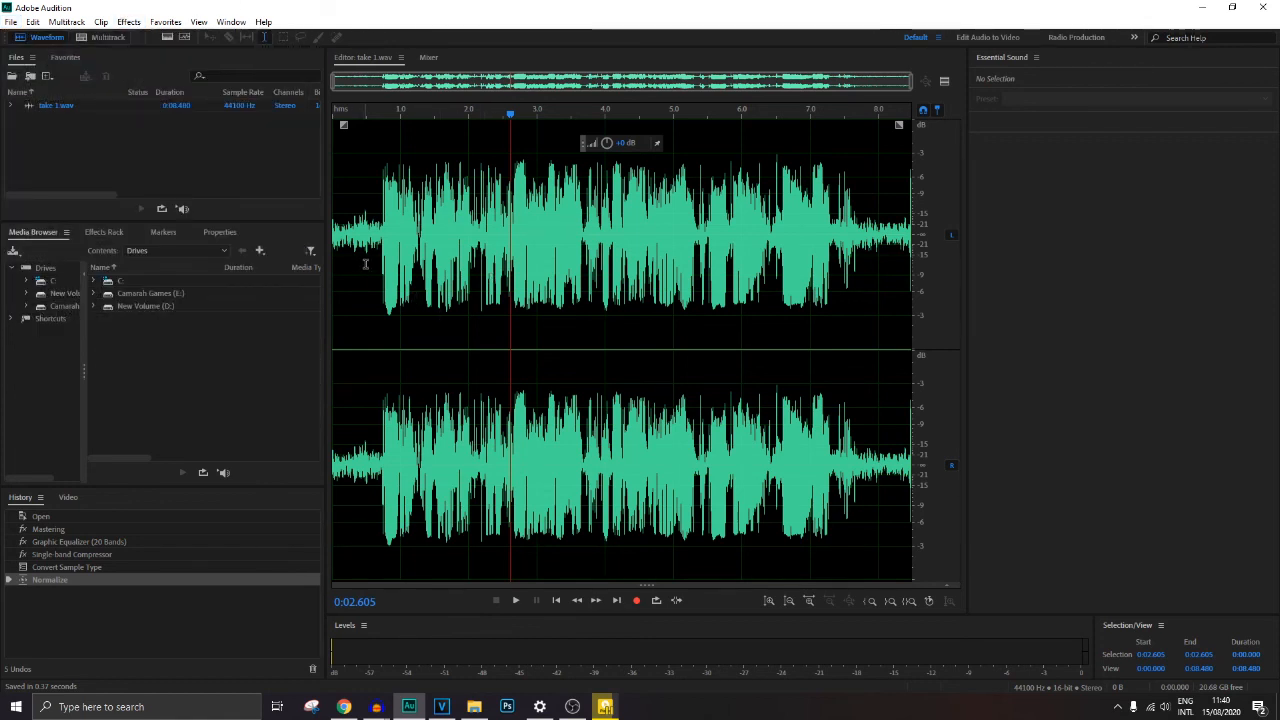
pyautogui.click(1202, 8)
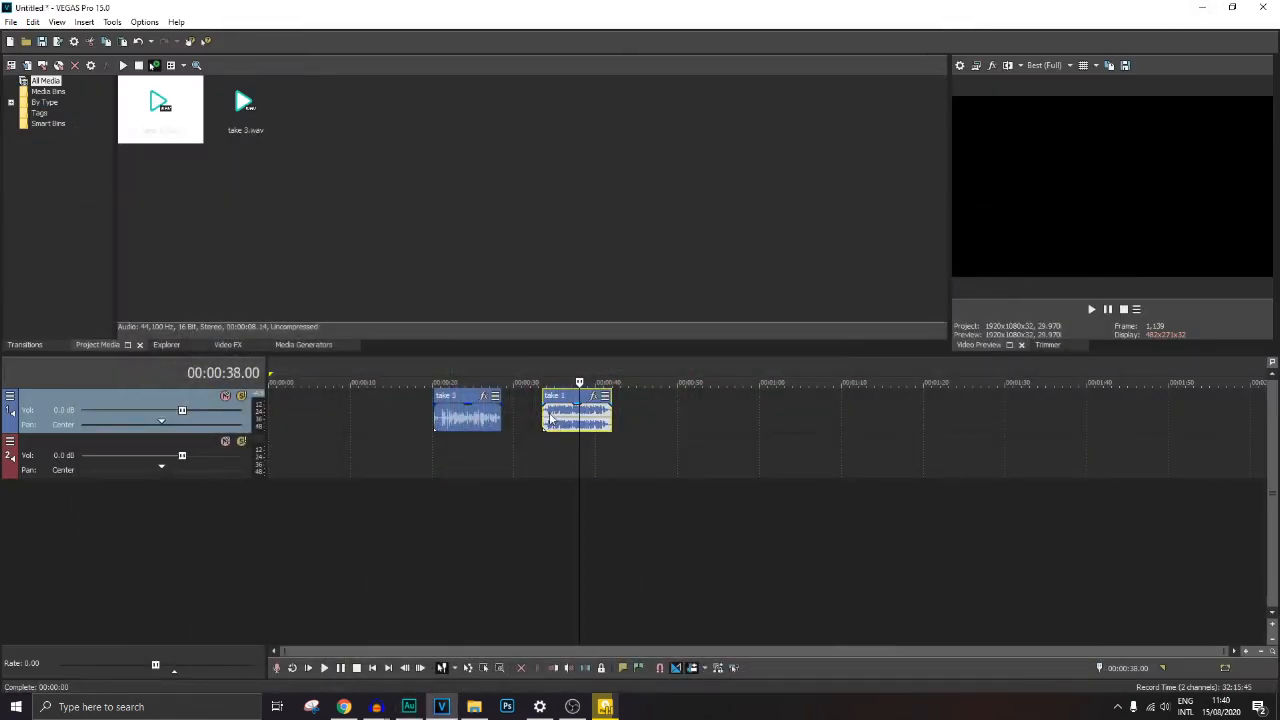
pyautogui.click(549, 418)
pyautogui.click(549, 418)
pyautogui.scroll(1, 550, 428)
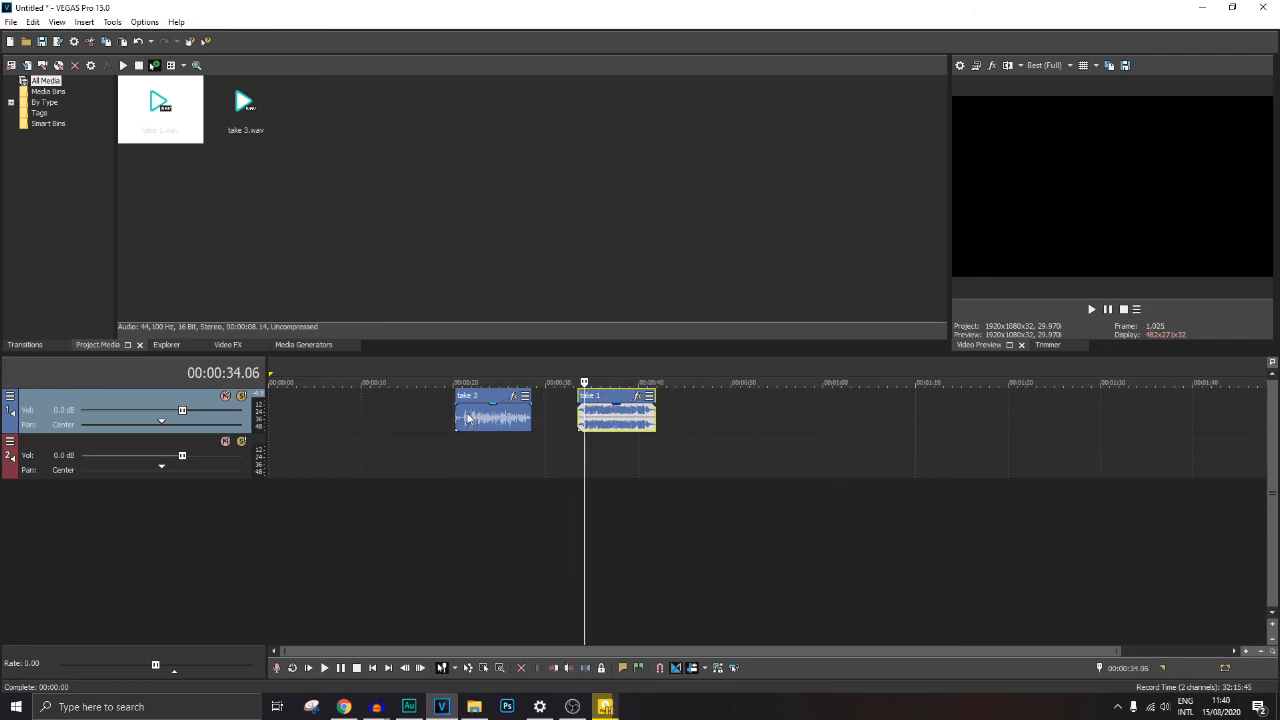
# Step: Examine the take 3 and take 1 waveforms on the timeline, selecting each clip in turn
pyautogui.click(472, 424)
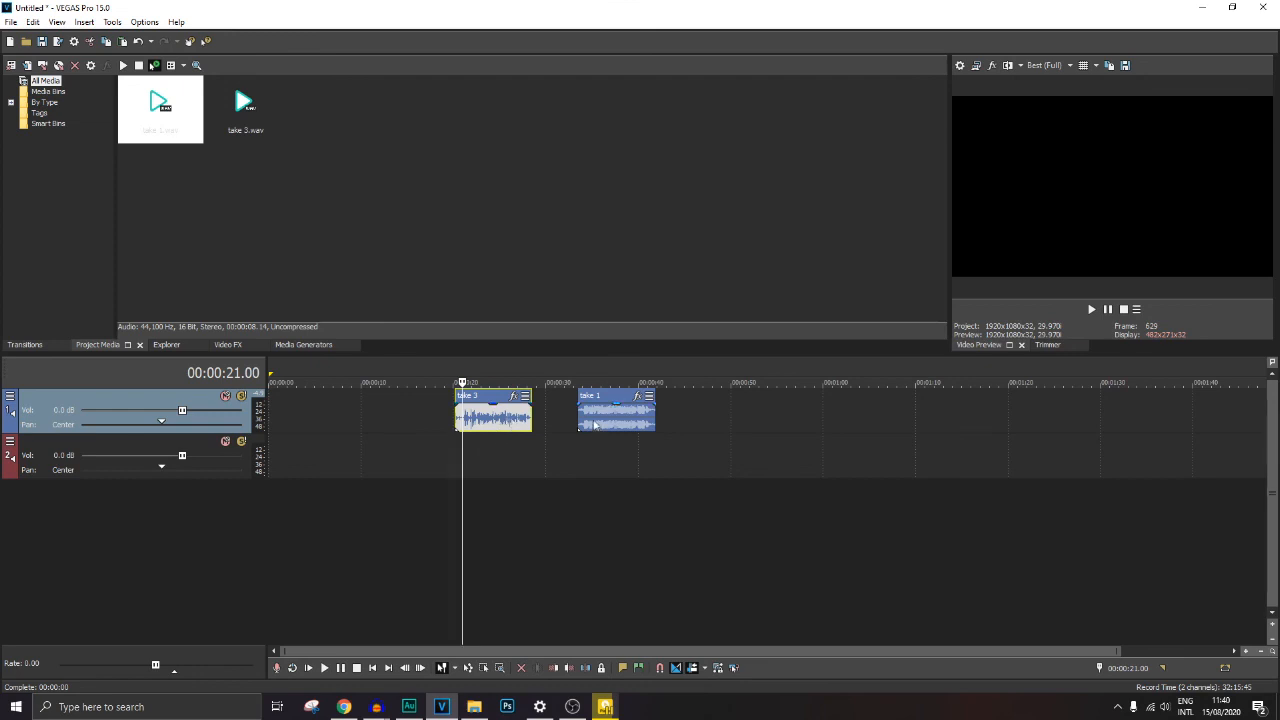
pyautogui.click(592, 422)
pyautogui.click(583, 422)
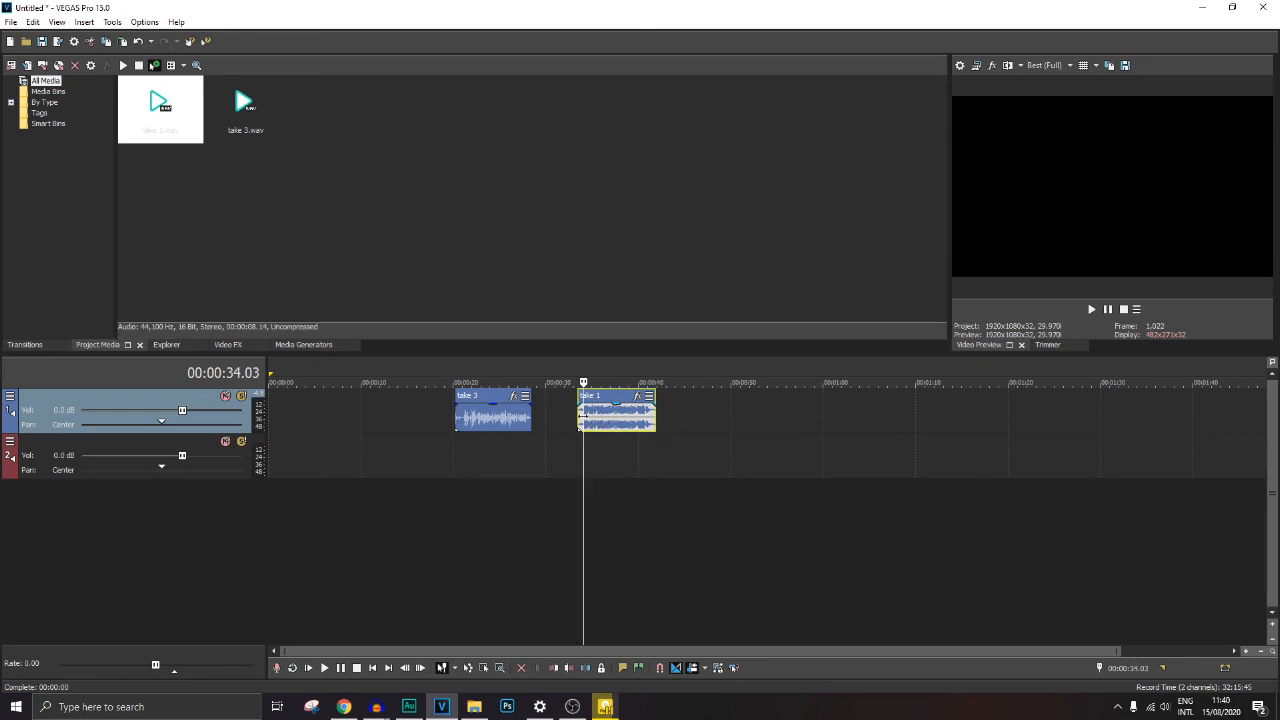
pyautogui.click(601, 418)
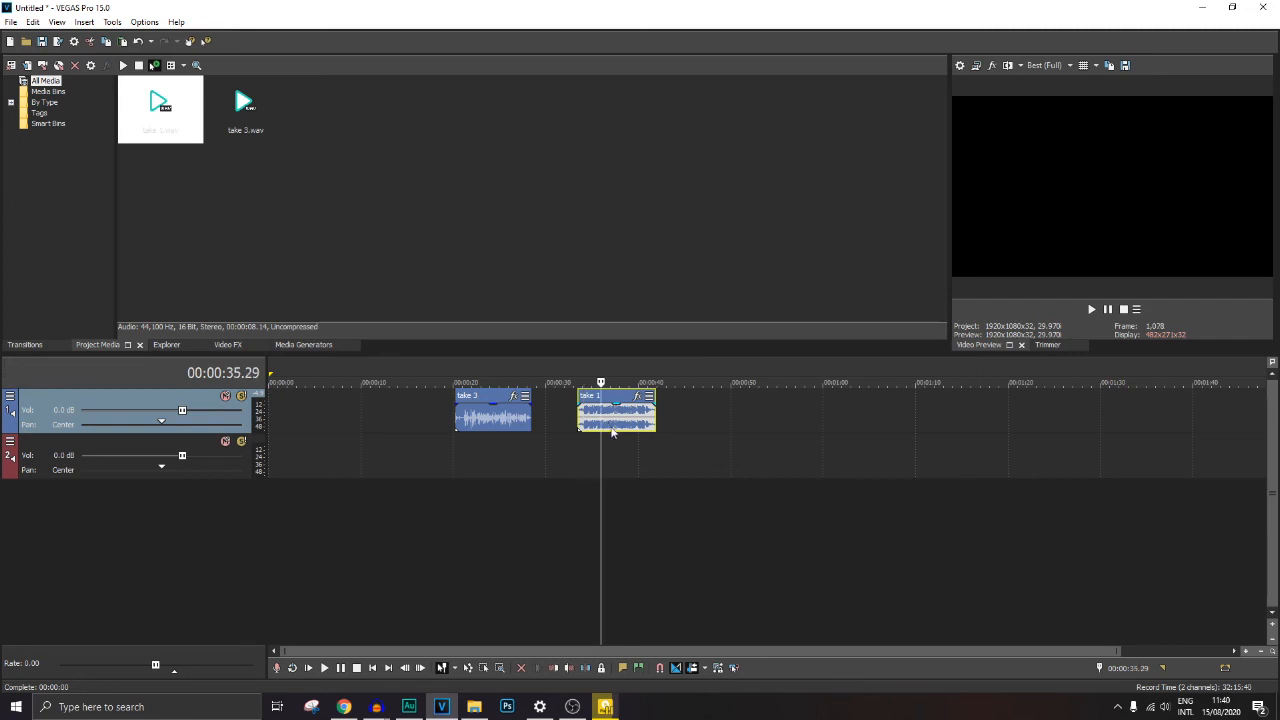
# Step: Play take 3 from its start and raise the system speaker volume to 68
pyautogui.click(482, 428)
pyautogui.click(456, 424)
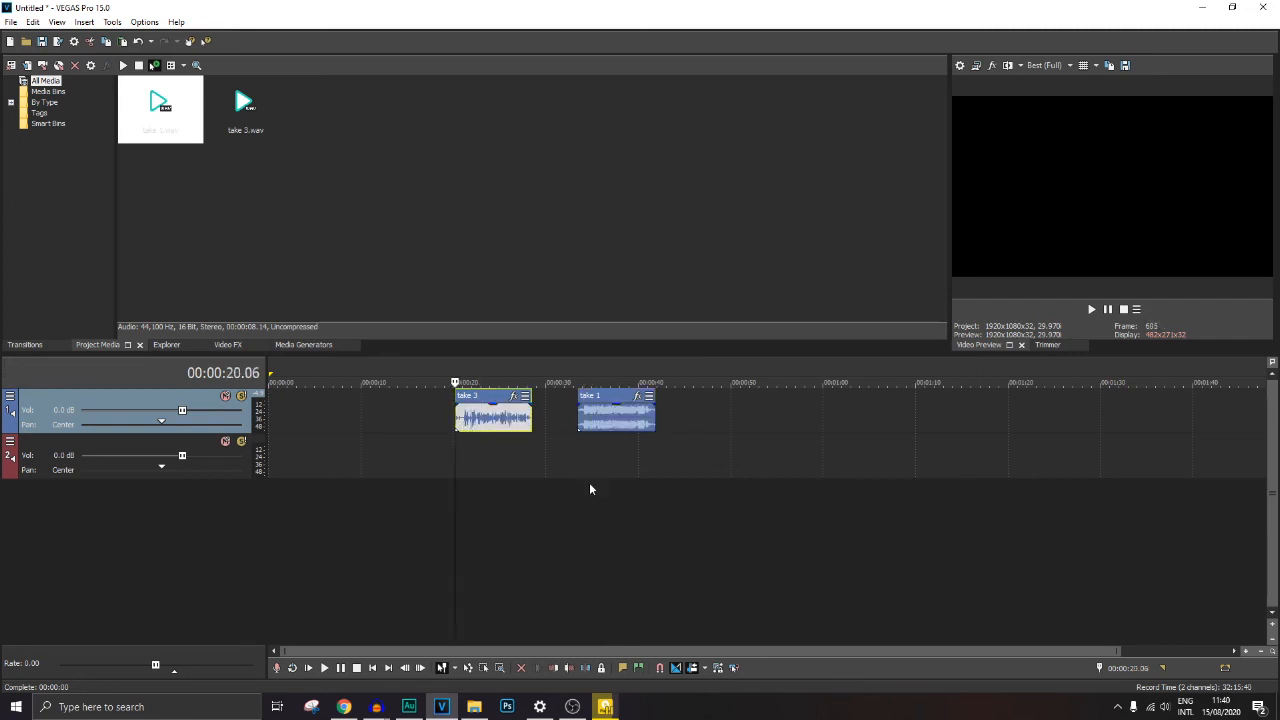
pyautogui.press('space')
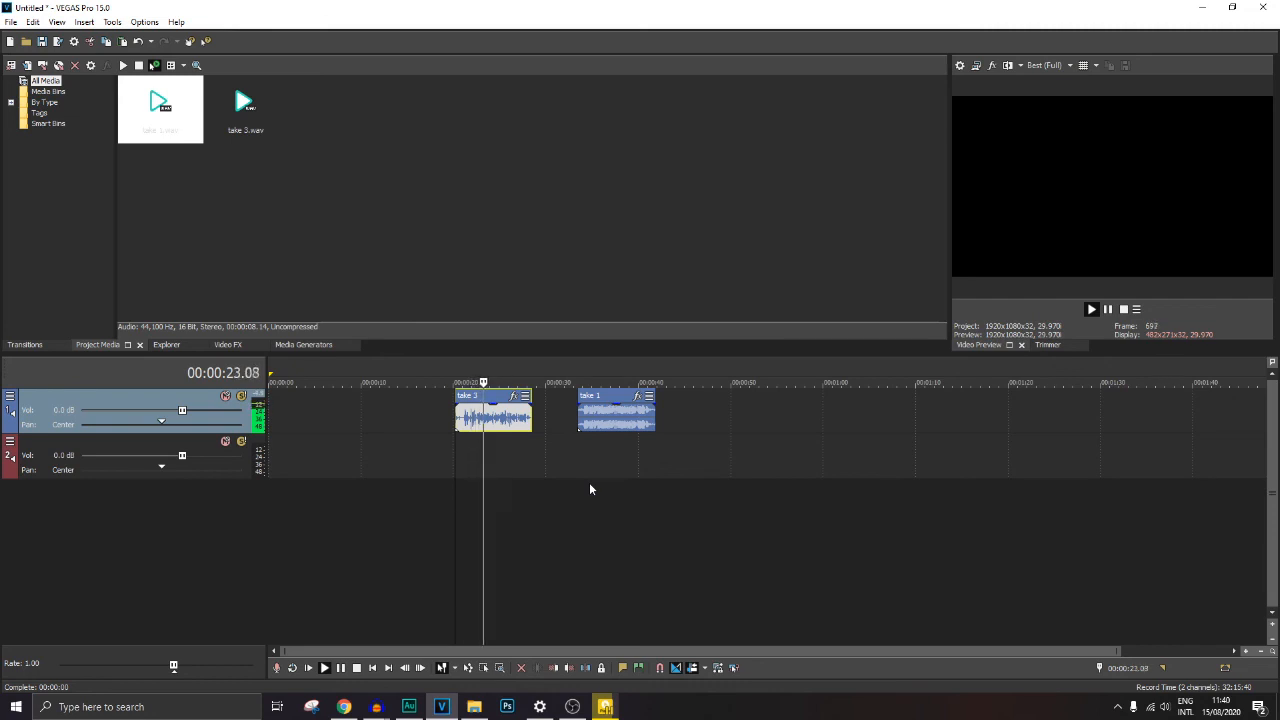
pyautogui.click(1167, 711)
pyautogui.moveTo(1163, 676); pyautogui.dragTo(1187, 676)
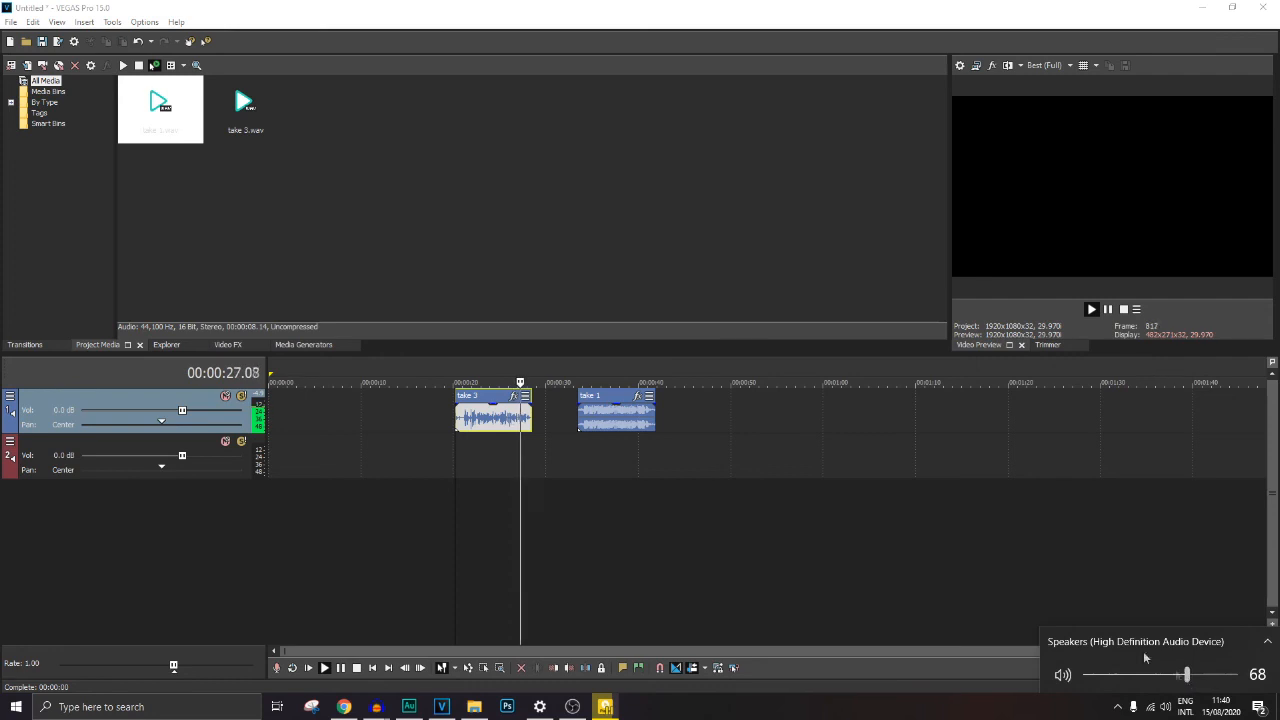
# Step: Play the enhanced take 1 from near its start and lower the system speaker volume to 58
pyautogui.click(584, 420)
pyautogui.press('space')
pyautogui.press('space')
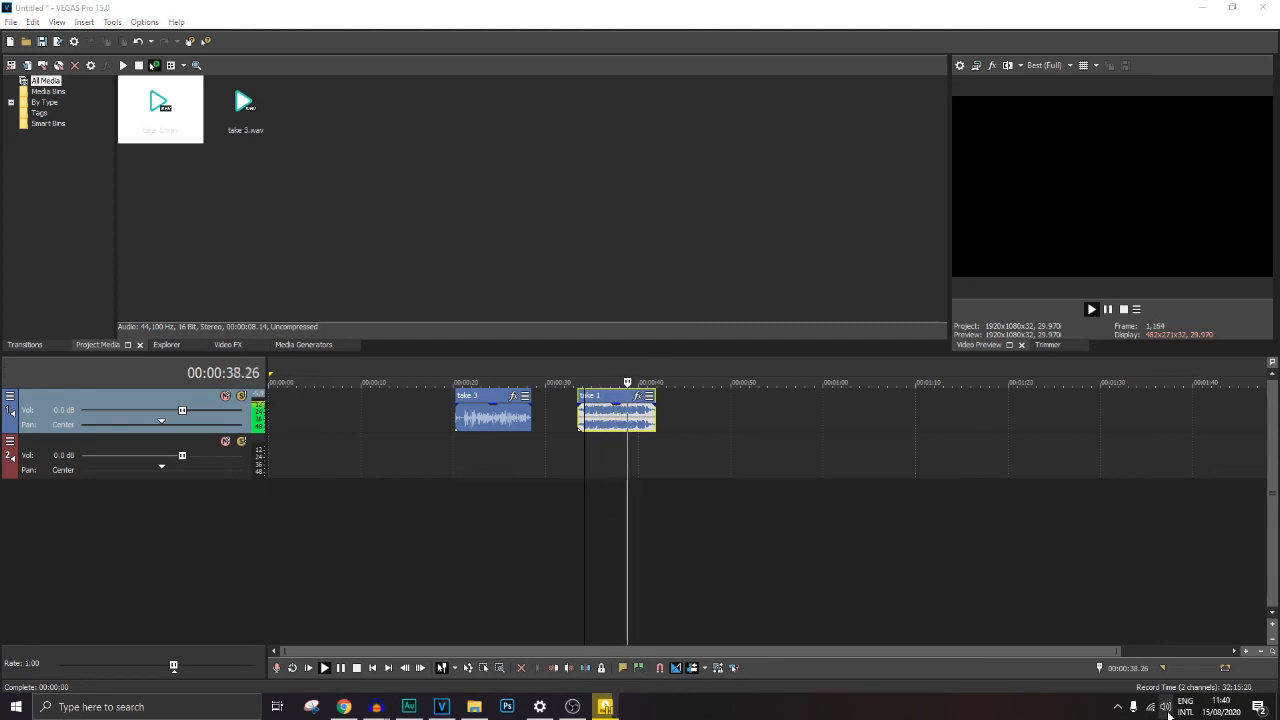
pyautogui.click(1165, 707)
pyautogui.moveTo(1189, 676); pyautogui.dragTo(1172, 677)
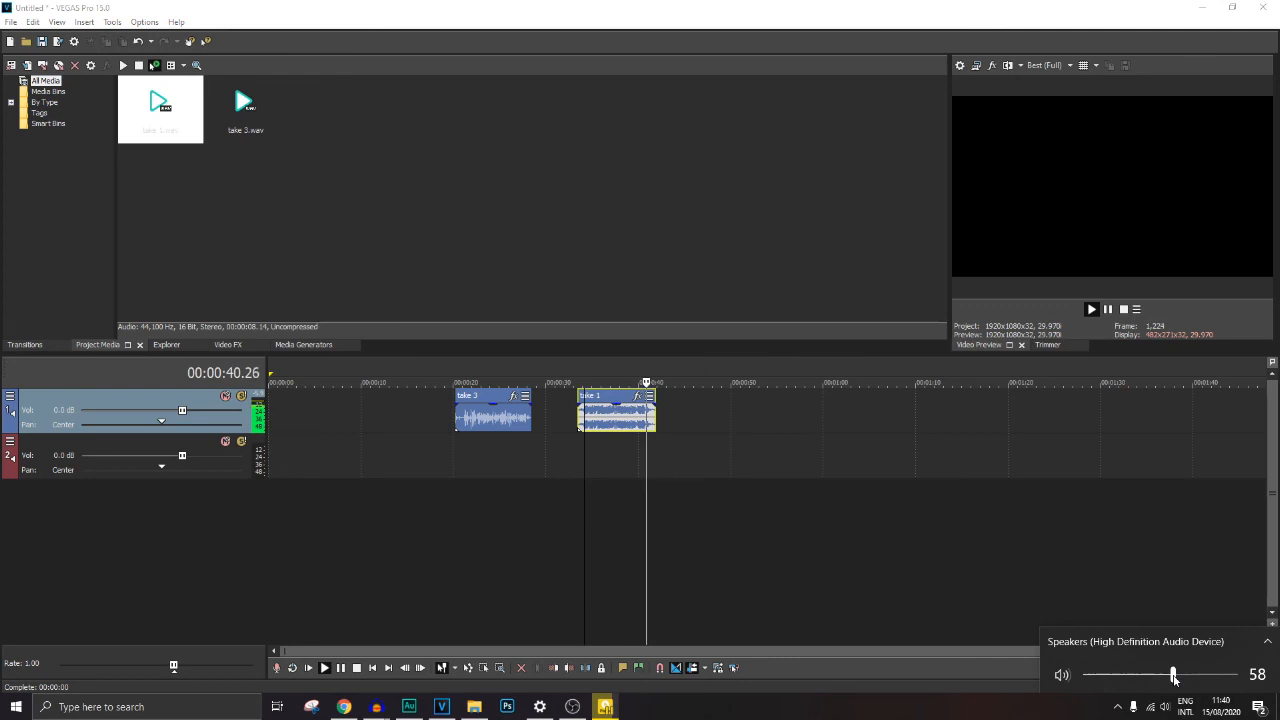
# Step: Replay take 3 from near its start and move the take 1 clip directly after it on the same track
pyautogui.click(463, 422)
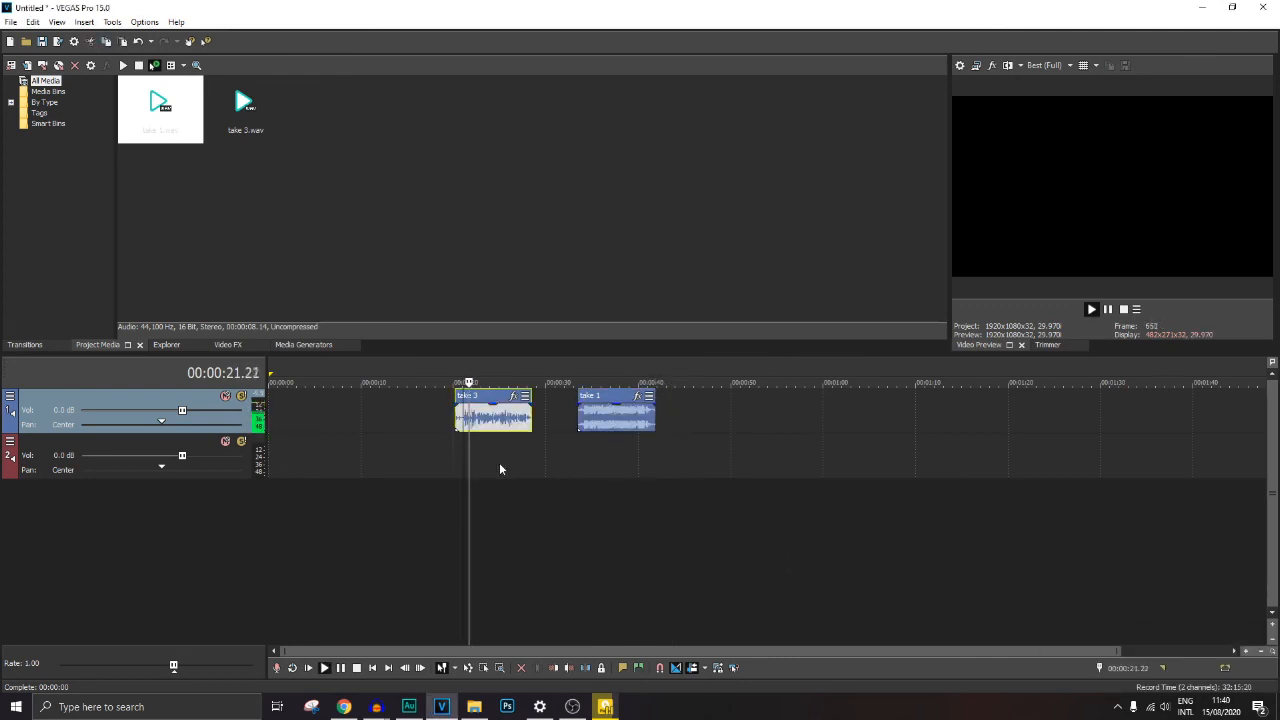
pyautogui.moveTo(621, 428); pyautogui.dragTo(567, 418)
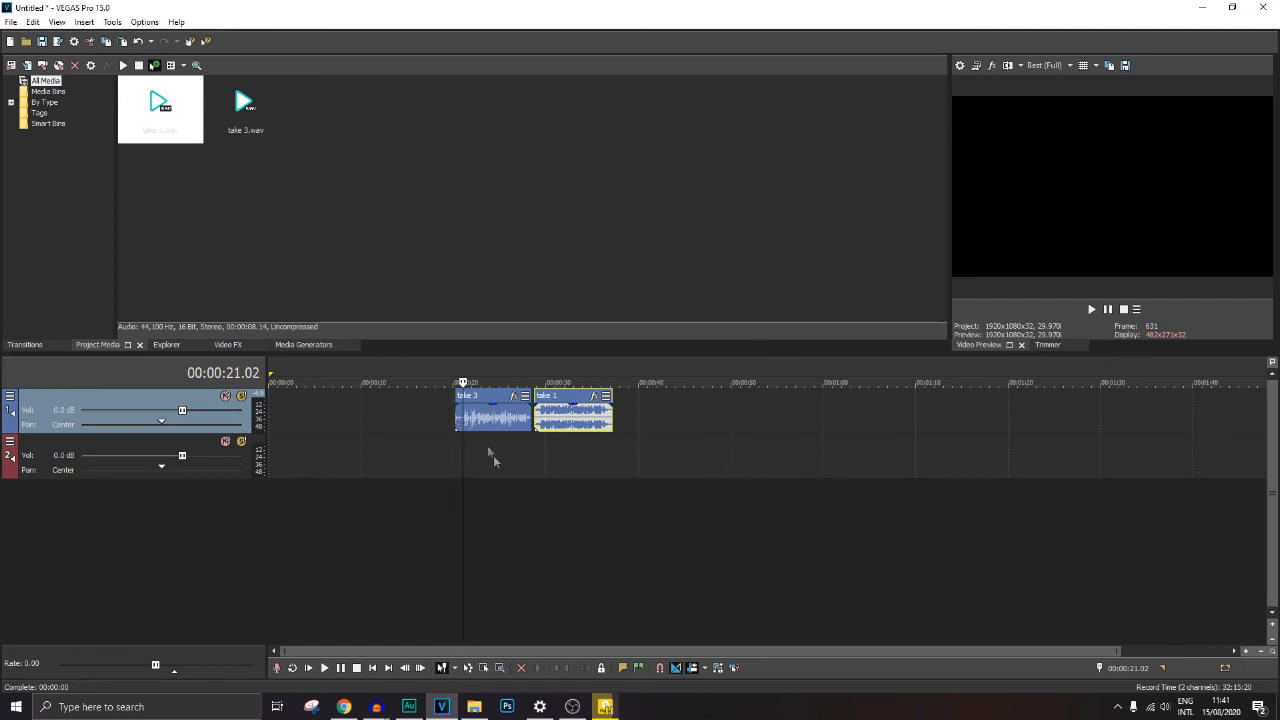
# Step: Show the desktop and clear the selection of the take 3 file
pyautogui.click(1278, 710)
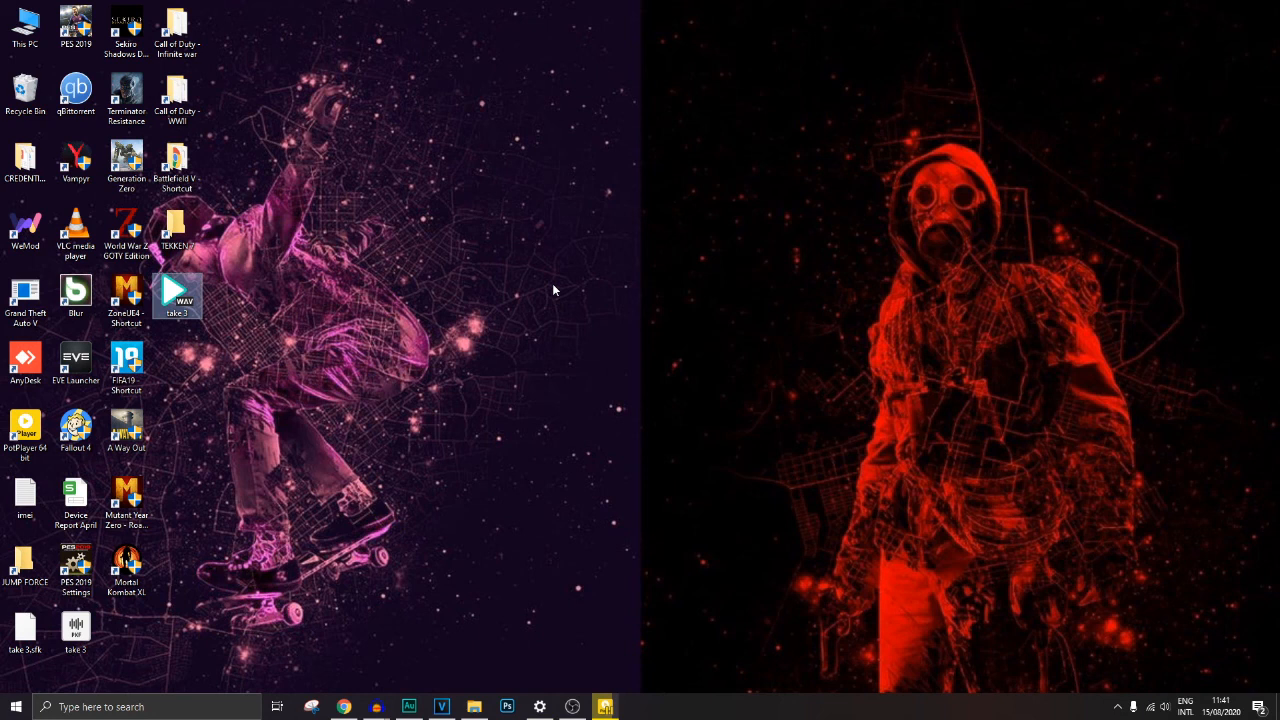
pyautogui.click(428, 340)
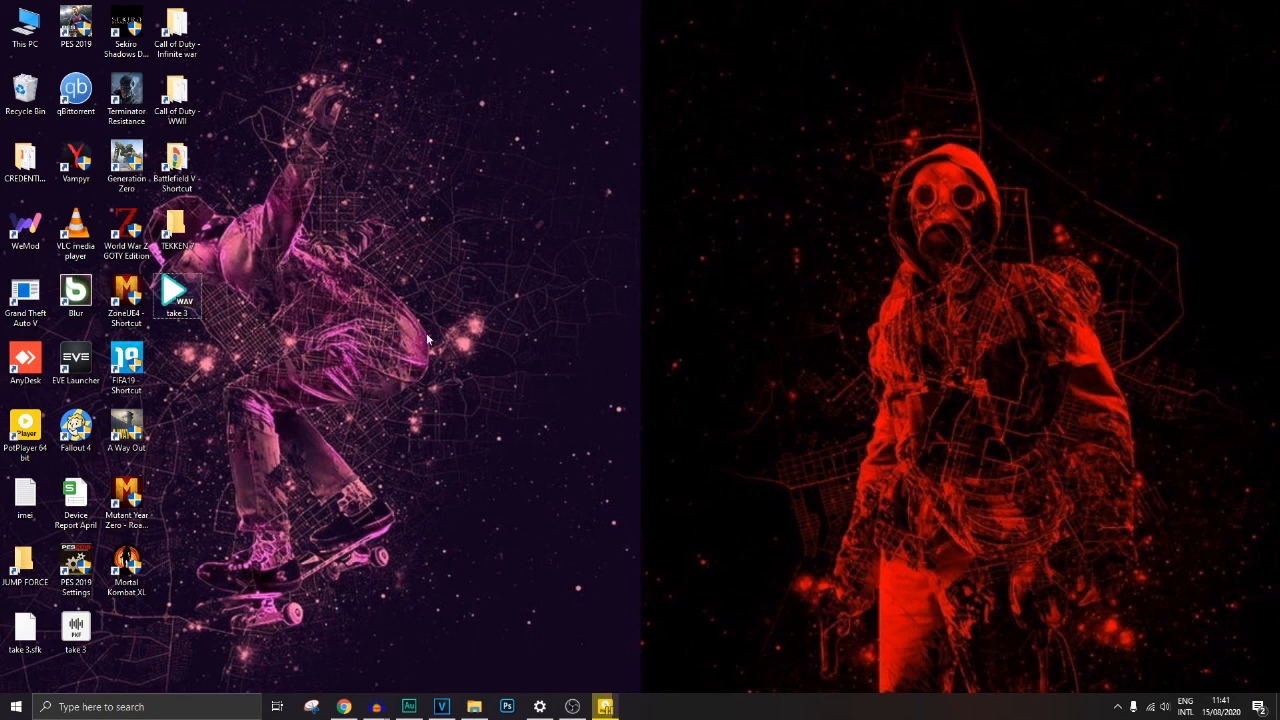